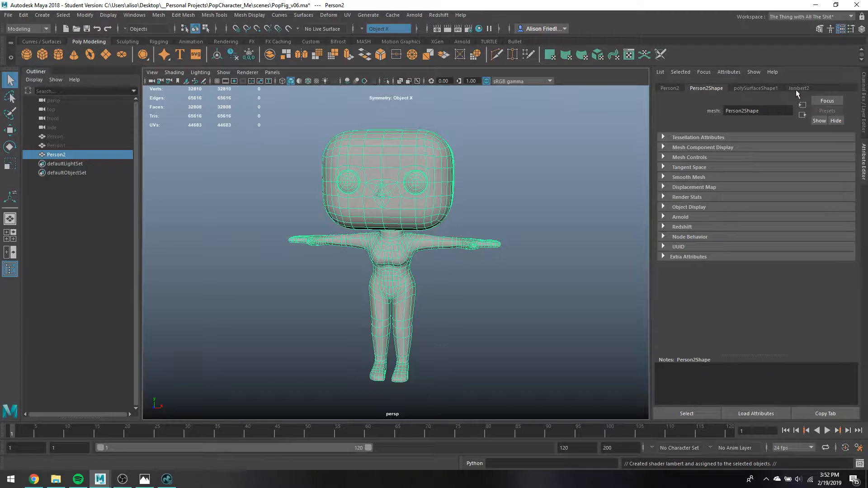
Rename the Lambert material assigned to the character as UVs.
click(799, 89)
double_click(759, 111)
text(UVs)
key(Return)
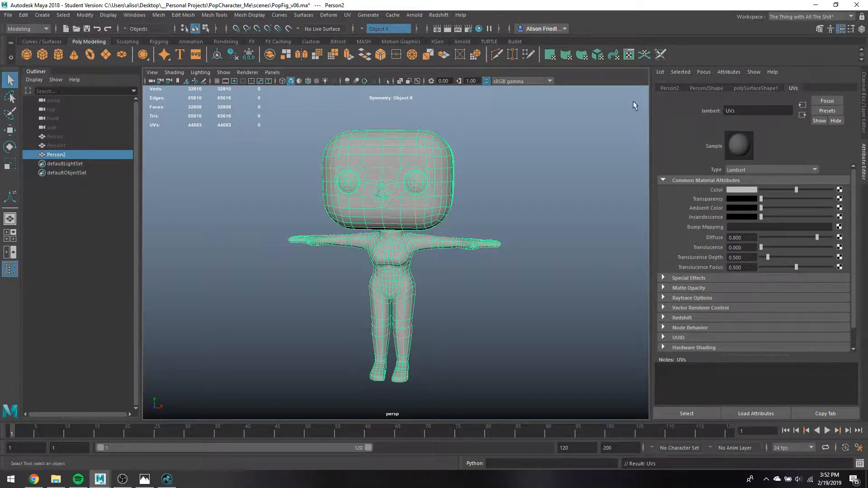
Map the file texture UV CHECKER.png from the Desktop to the UVs material's color and turn on textured display in the viewport.
click(840, 190)
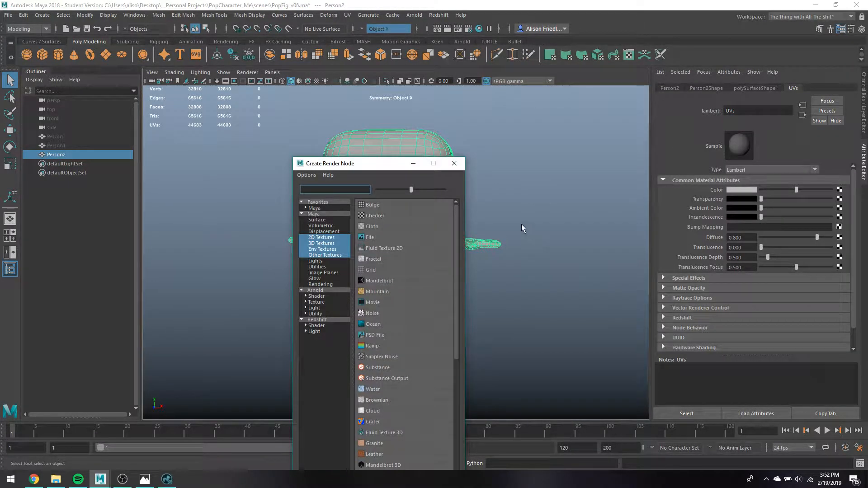
click(370, 237)
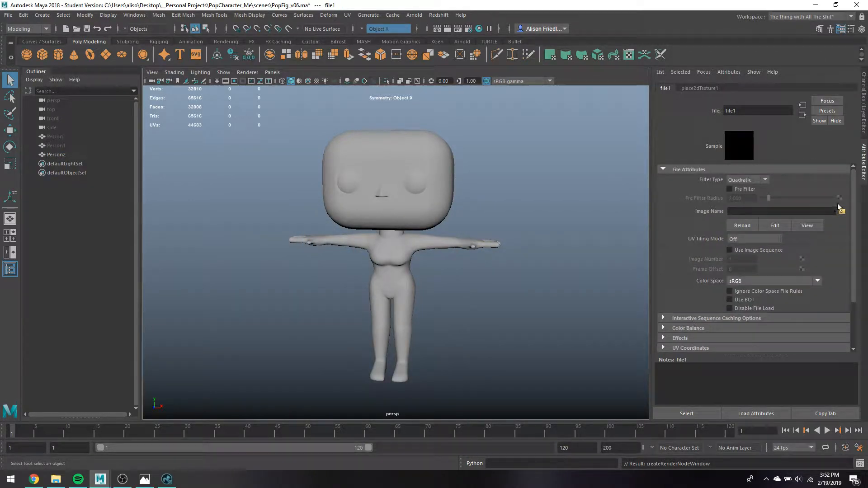
click(841, 210)
click(317, 113)
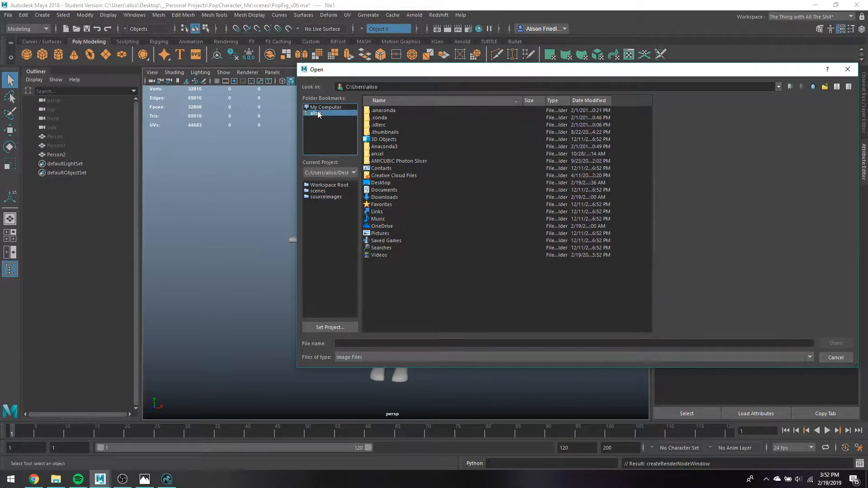
double_click(377, 183)
scroll(389, 199, down, 15)
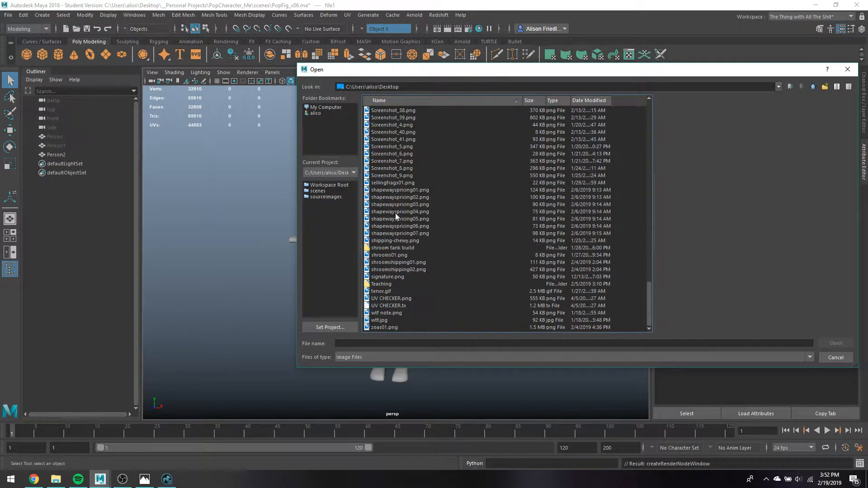
double_click(387, 298)
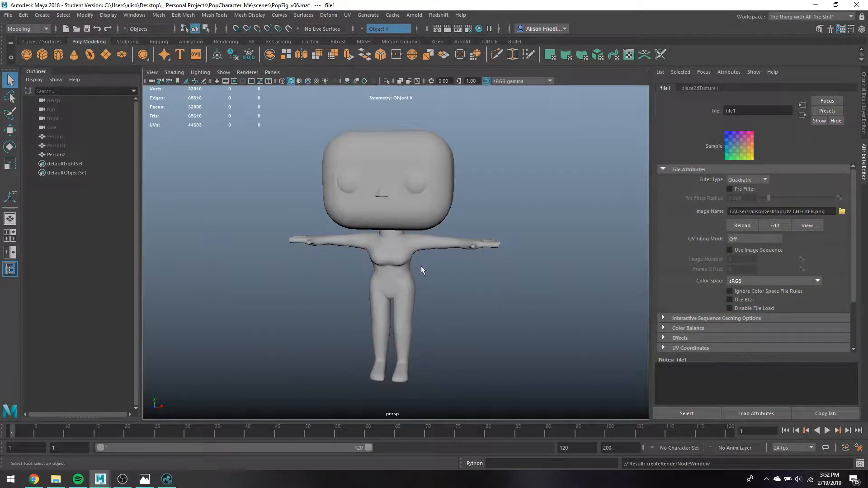
key(6)
click(470, 221)
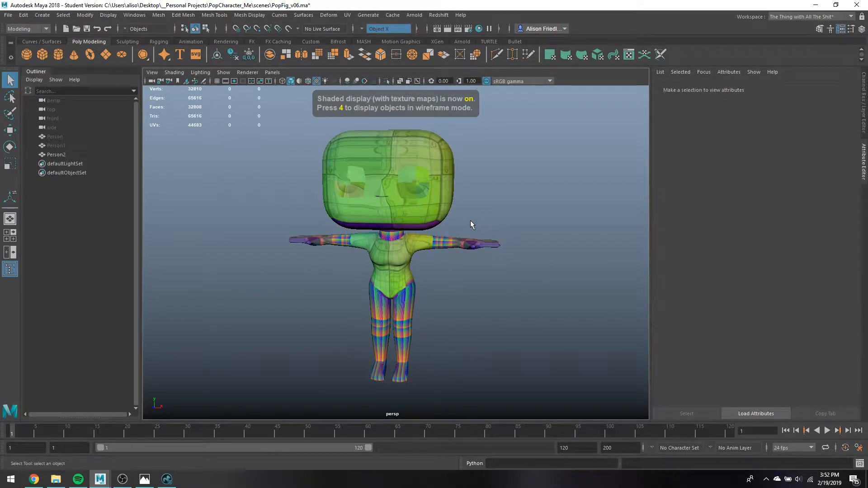
Examine the checker texture on the character's head, torso, arms and legs for stretching and distortion.
scroll(463, 219, up, 2)
mouse_move(463, 220)
alt+mouse_down()
mouse_move(498, 242)
mouse_move(527, 240)
mouse_move(484, 213)
mouse_move(455, 230)
alt+mouse_up()
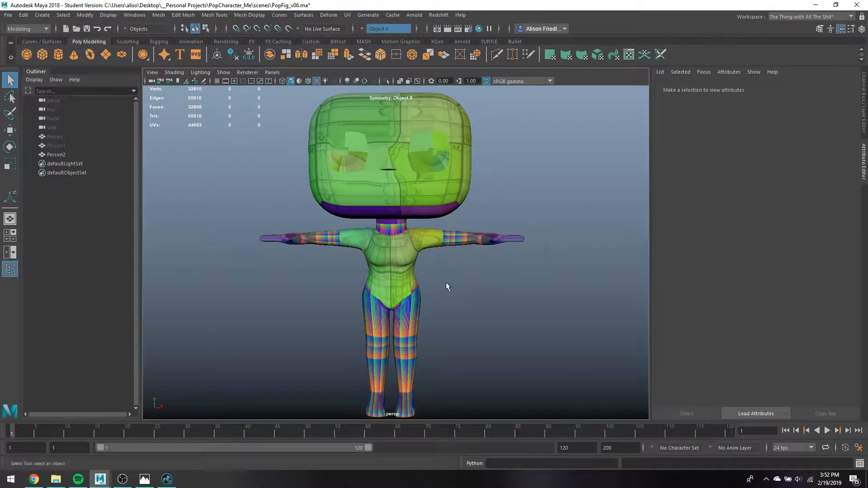
alt+middle_drag(444, 286, 435, 265)
scroll(435, 271, up, 5)
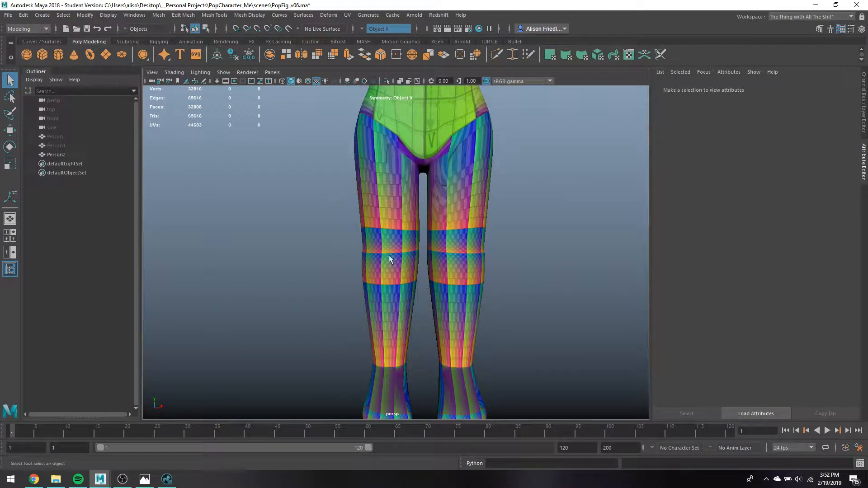
scroll(390, 259, down, 6)
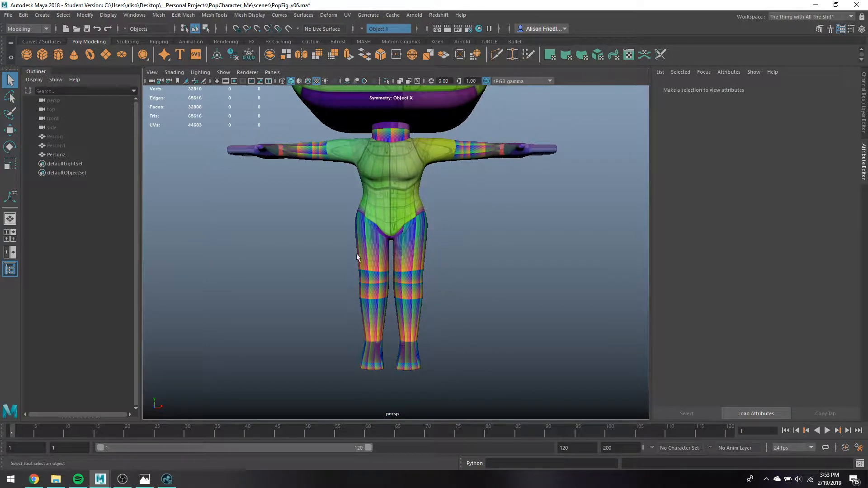
alt+drag(357, 257, 376, 281)
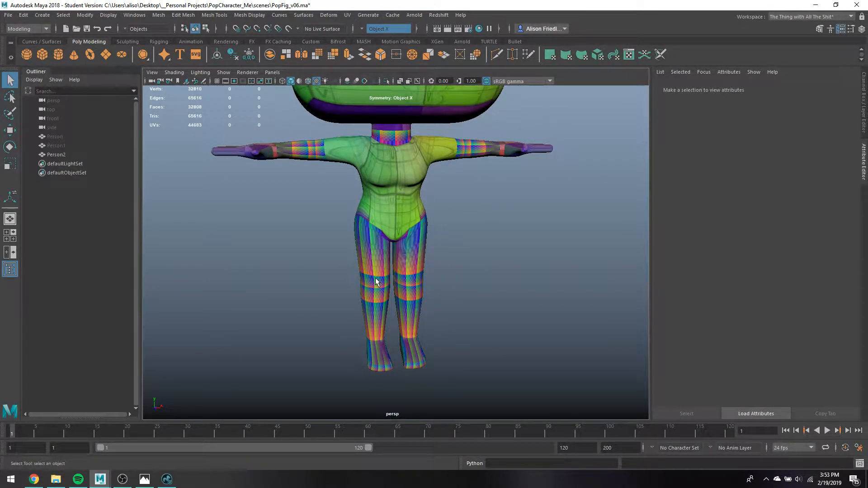
scroll(394, 215, down, 3)
scroll(417, 276, down, 2)
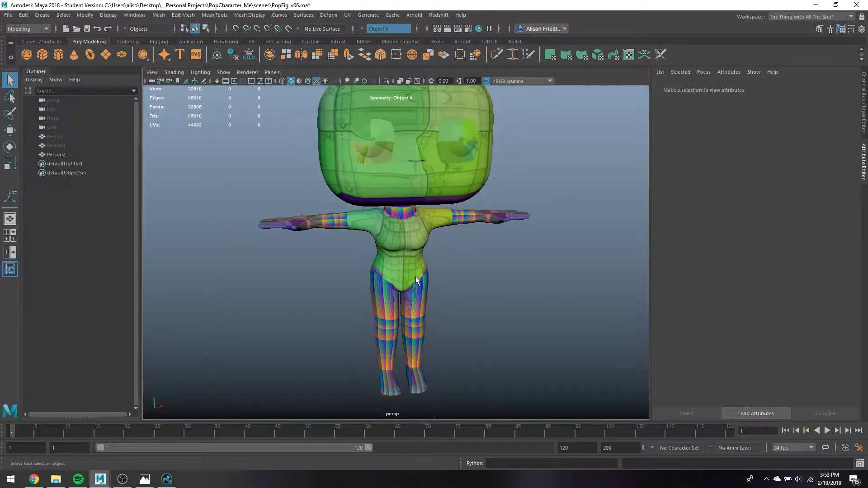
alt+drag(416, 276, 401, 259)
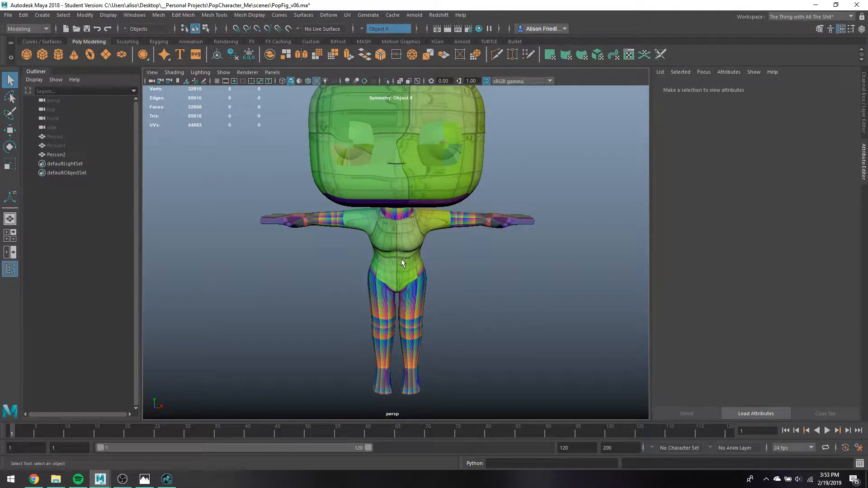
Save the current scene, and save a new version of it named PopFig_v07_UVs.
key(ctrl+s)
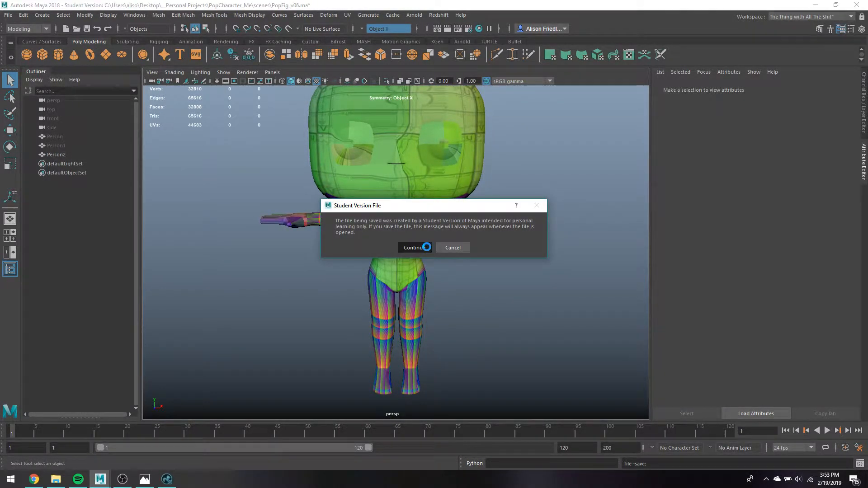
click(417, 248)
key(ctrl+shift+s)
drag(378, 345, 358, 338)
text(07_)
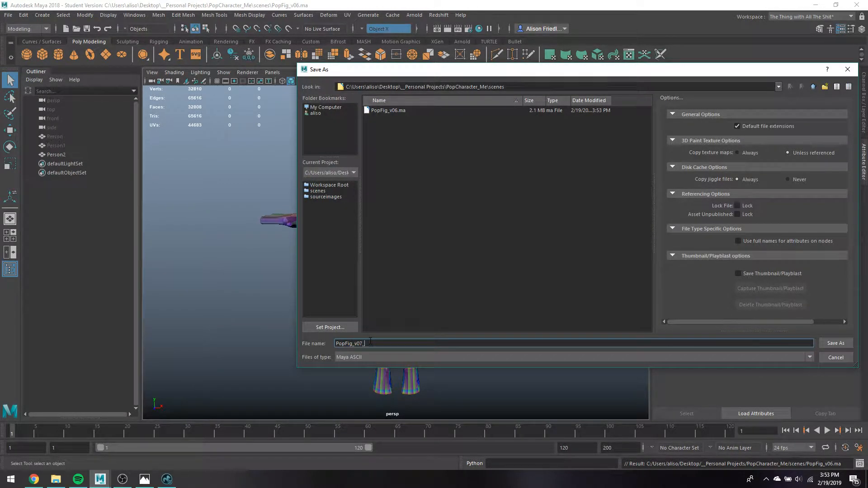
text(UVs)
key(Return)
key(Return)
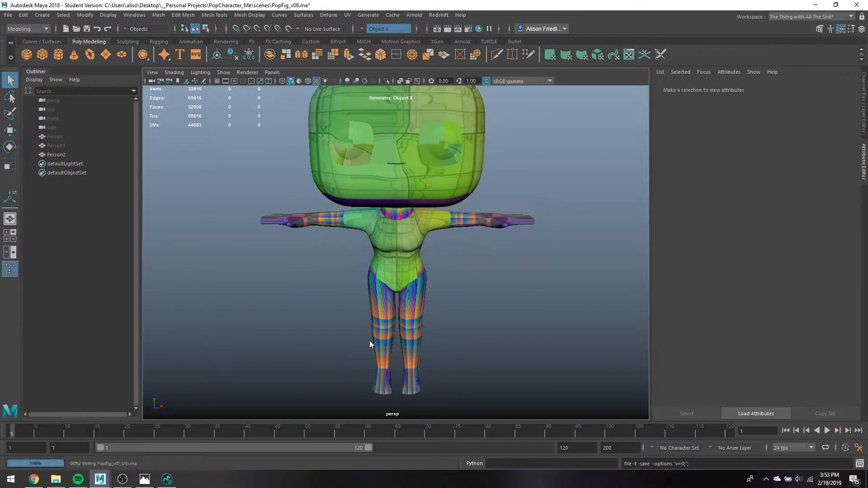
Apply a planar UV projection to the whole Person2 mesh, then leave the projection manipulator and return to object mode.
click(419, 155)
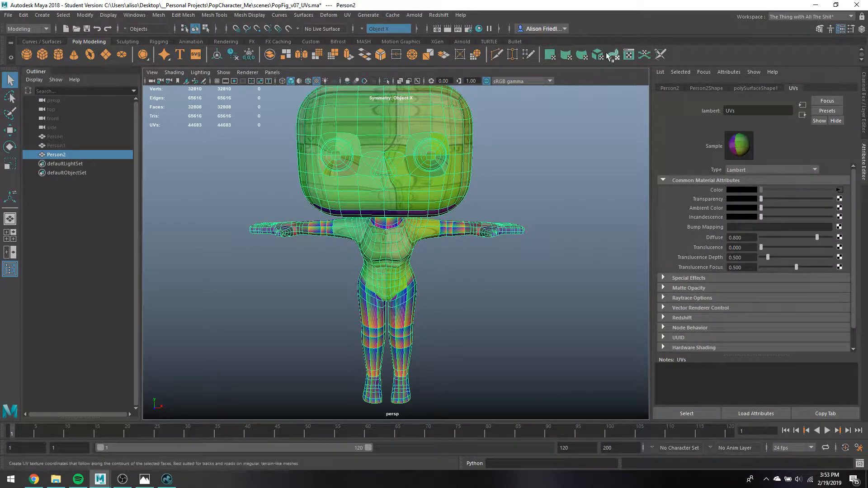
click(566, 54)
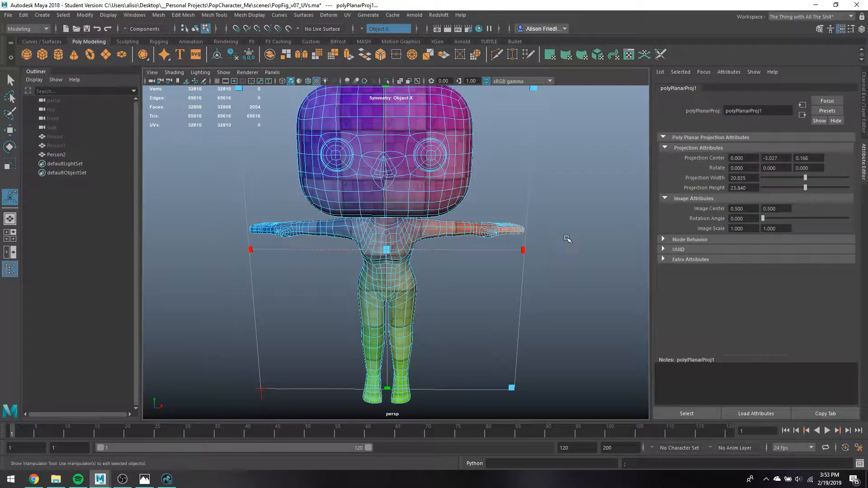
alt+drag(568, 240, 617, 255)
key(q)
click(569, 258)
right_drag(444, 196, 488, 169)
click(488, 169)
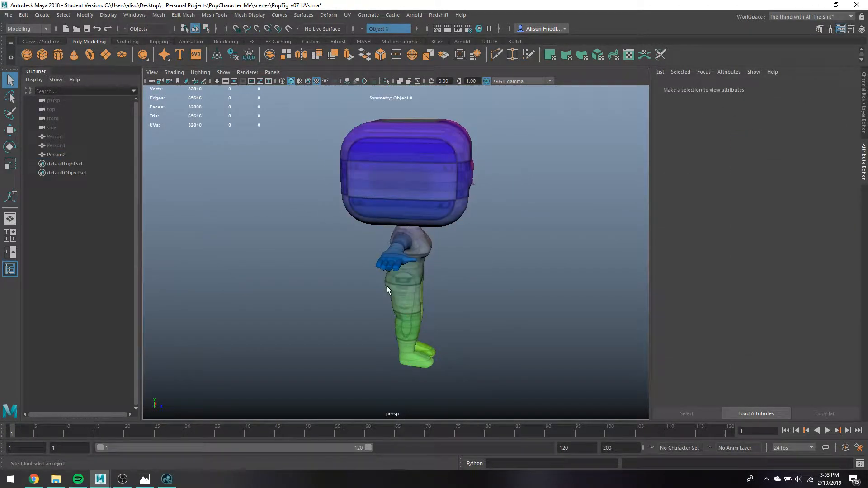
alt+drag(531, 214, 442, 157)
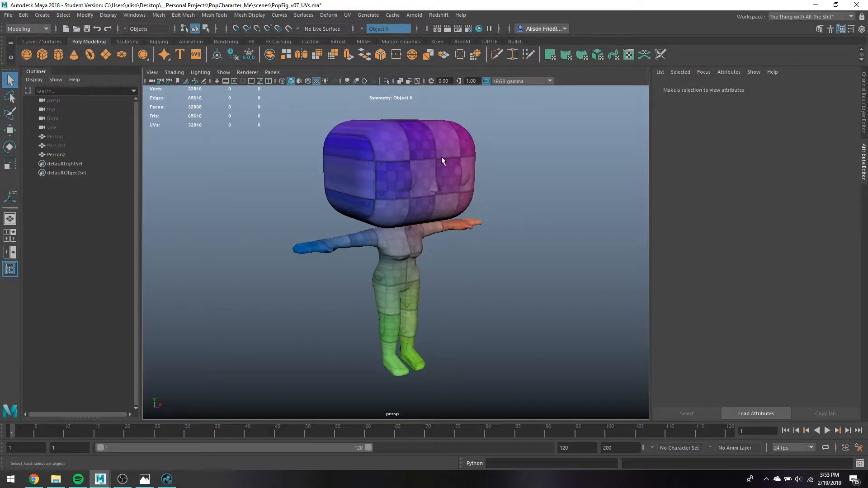
Open the UV Editor for the Person2 mesh, close the UV Toolkit and move the editor beside the character.
click(441, 156)
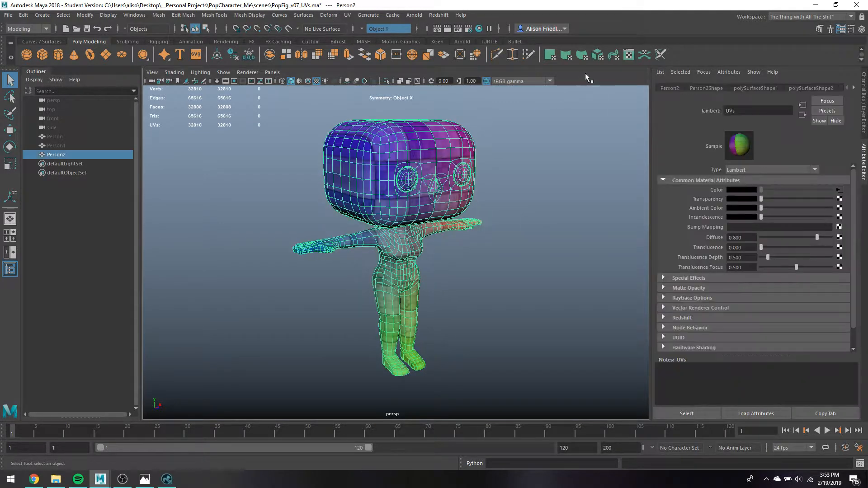
click(629, 55)
double_click(227, 66)
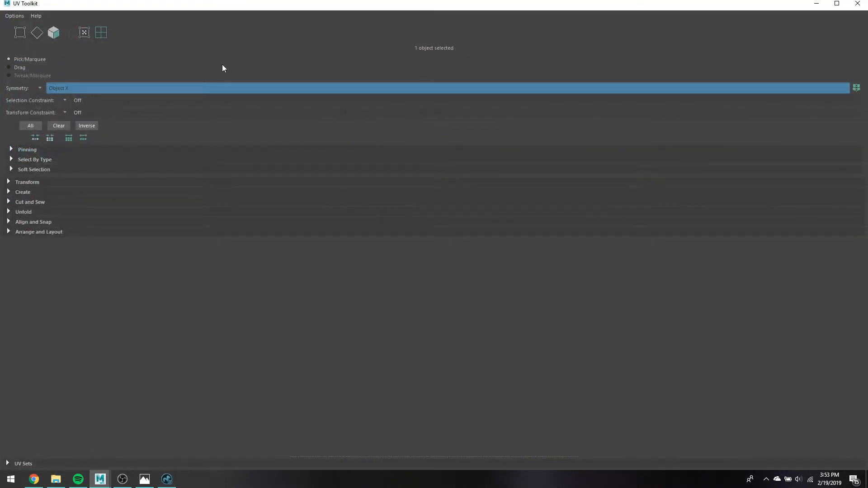
click(857, 3)
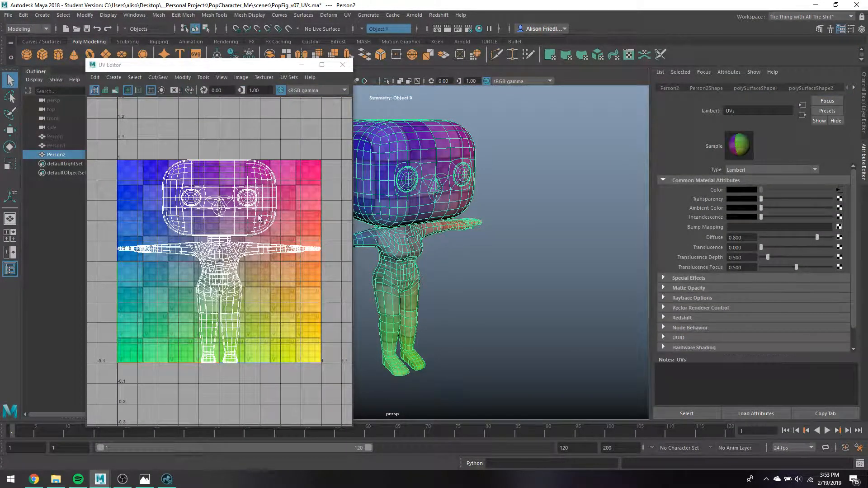
drag(166, 67, 123, 56)
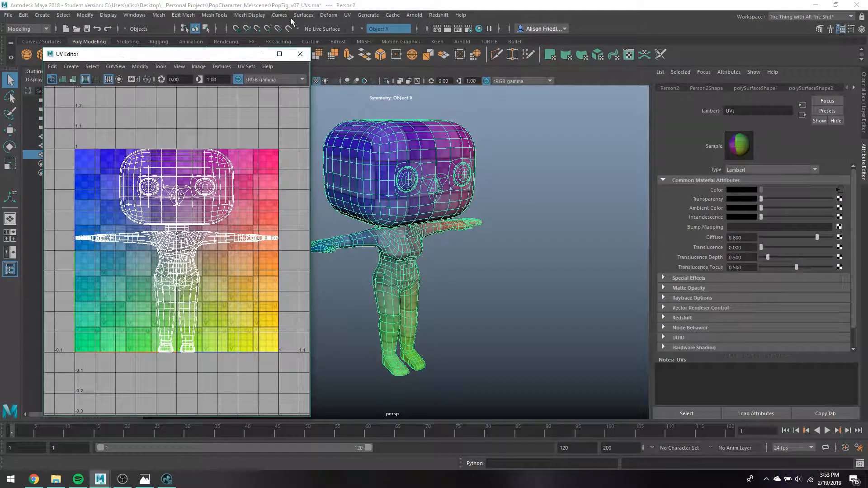
Cut a UV seam down the centre of the character's back, from below the neck to the buttocks, with the 3D Cut and Sew UV Tool.
click(254, 15)
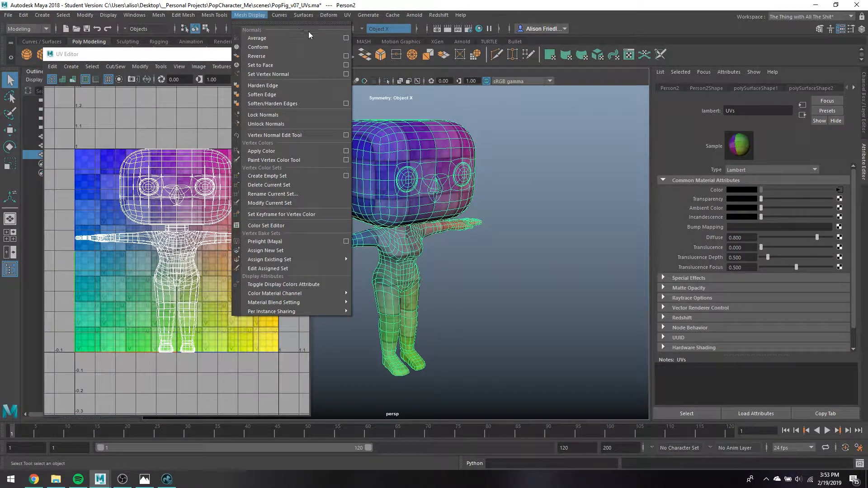
click(348, 15)
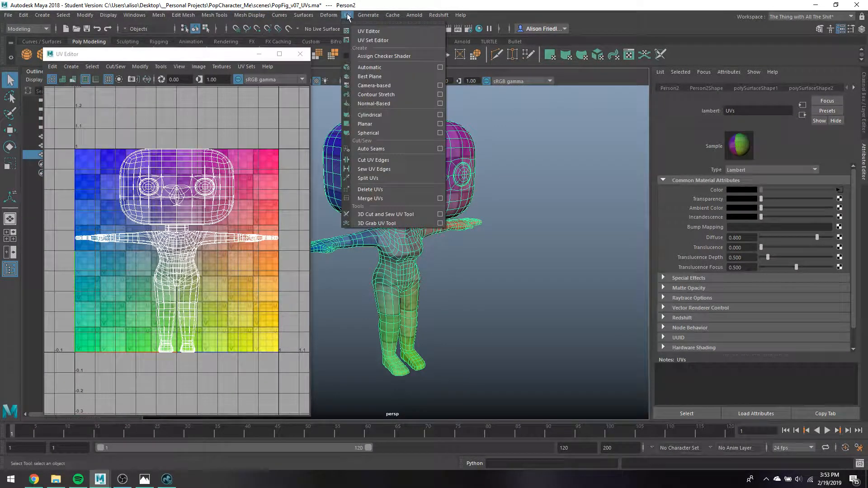
click(375, 214)
scroll(419, 232, up, 3)
alt+drag(337, 228, 480, 244)
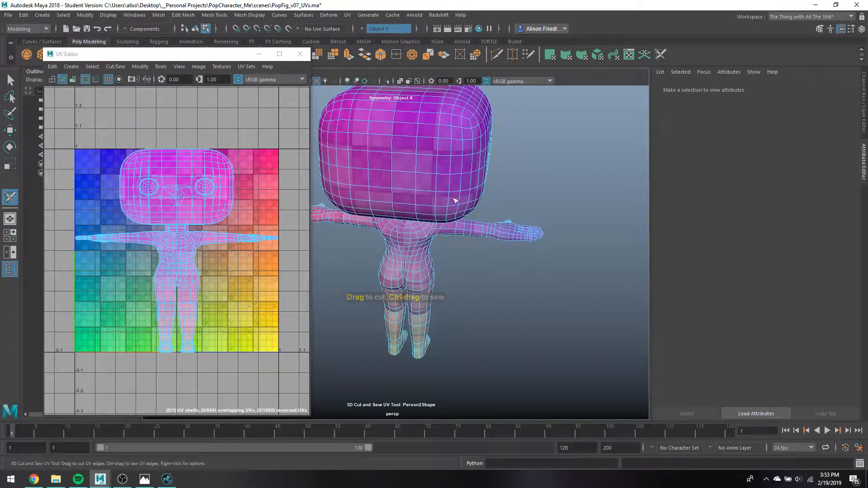
alt+drag(408, 147, 417, 168)
click(407, 152)
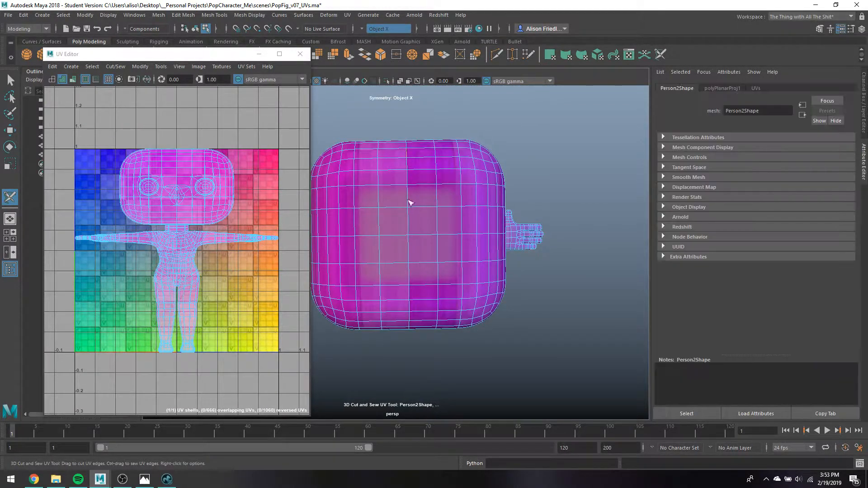
alt+drag(419, 247, 429, 164)
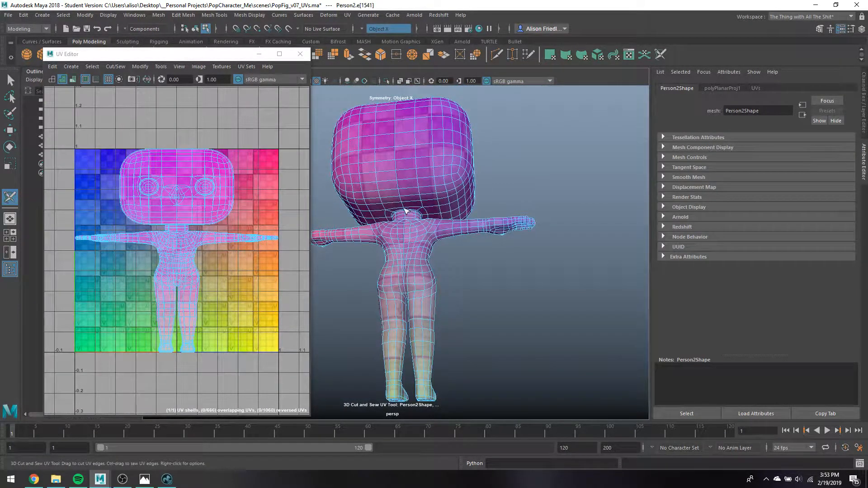
alt+right_drag(415, 274, 415, 299)
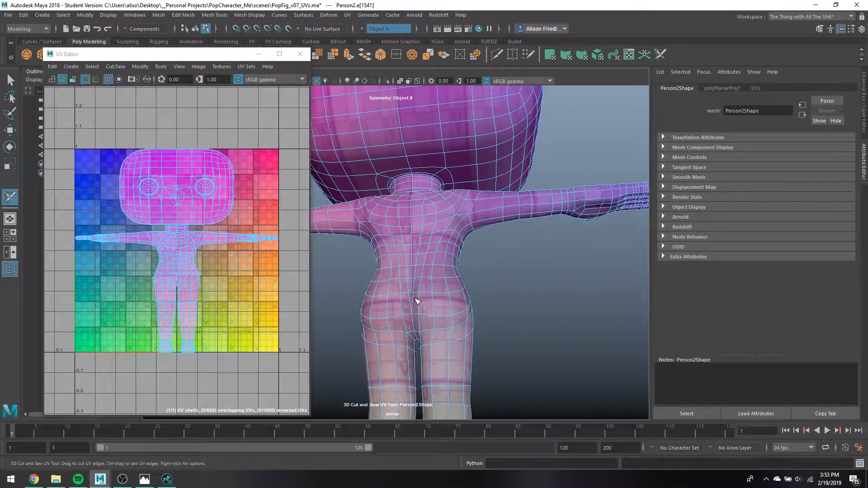
scroll(420, 300, up, 2)
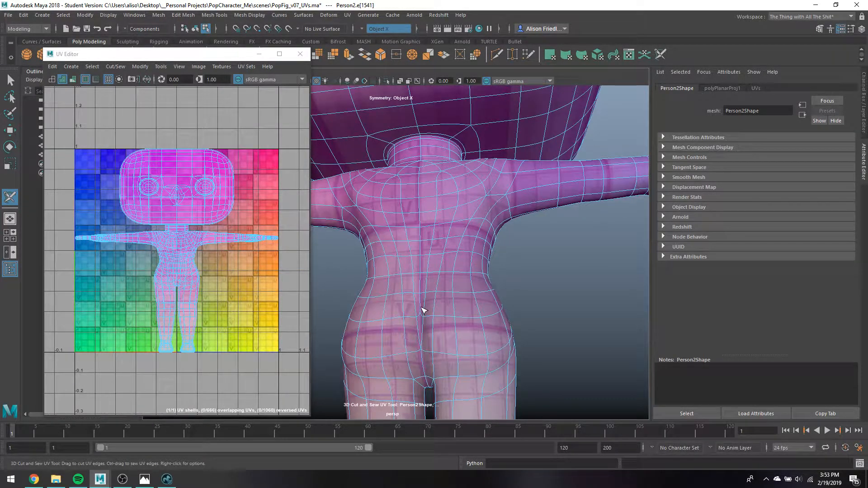
double_click(424, 310)
alt+drag(452, 192, 449, 197)
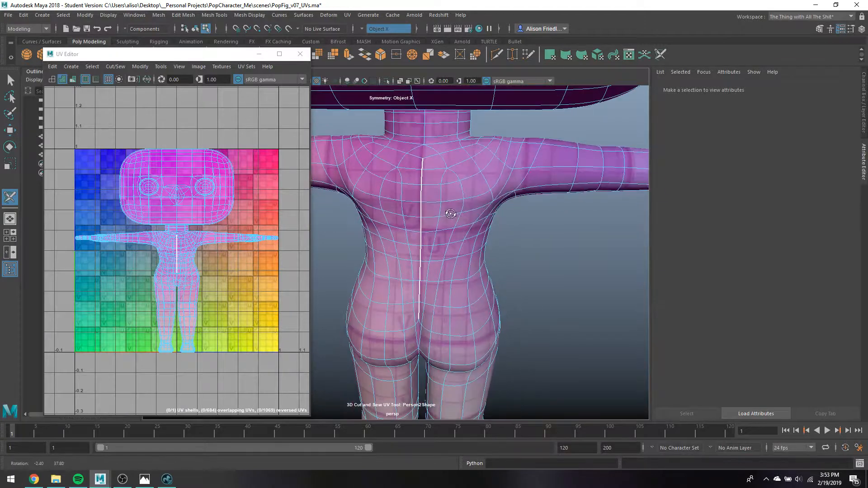
key(q)
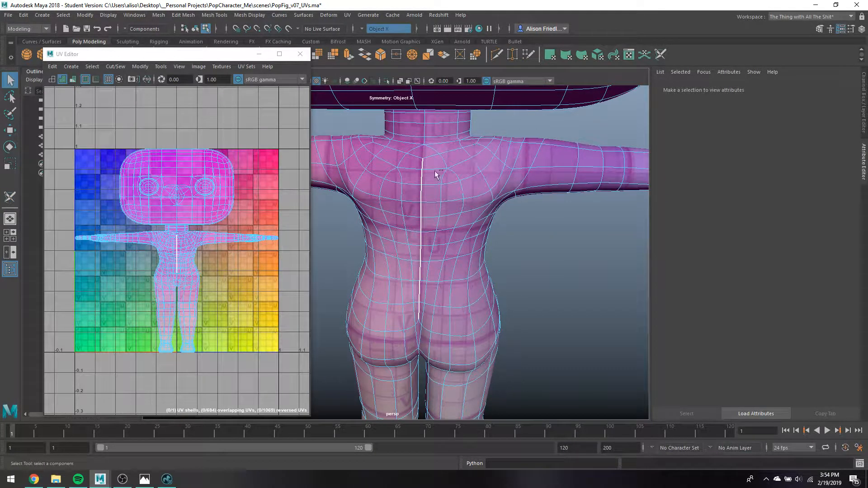
Try to add an edge between the neck base and the top of the back seam with Multi-Cut and symmetry set to Off.
key(y)
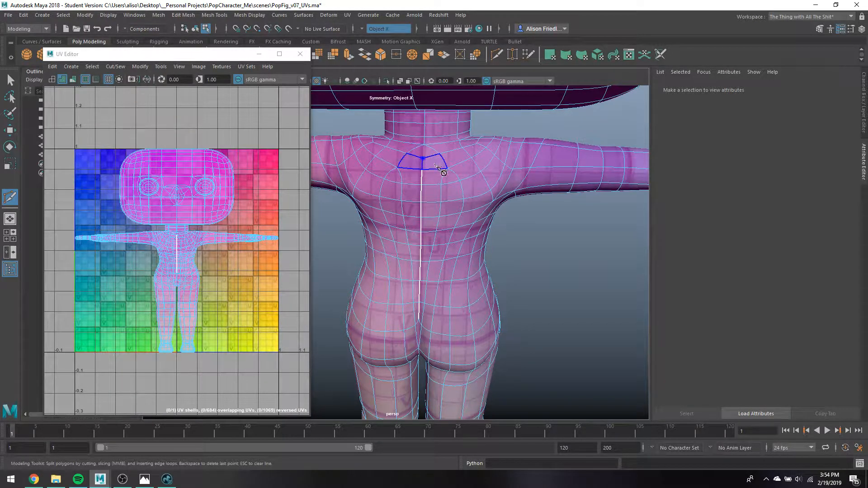
key(q)
click(375, 29)
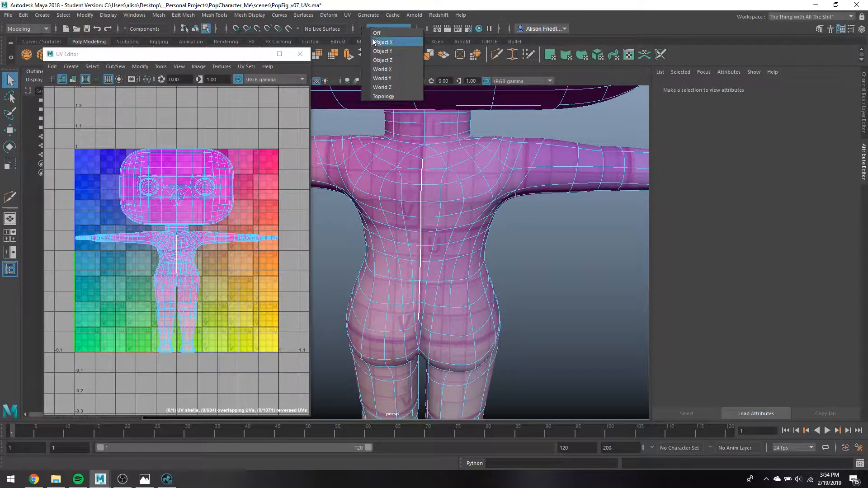
click(377, 33)
key(ctrl+shift+x)
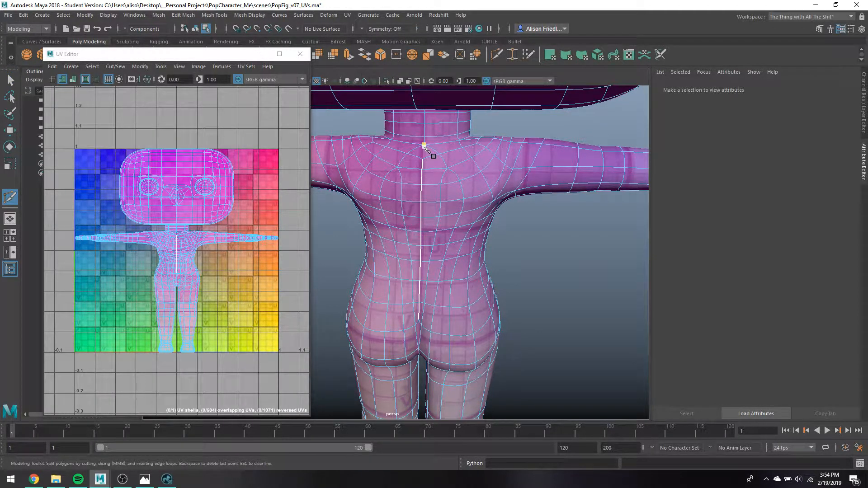
click(424, 159)
key(q)
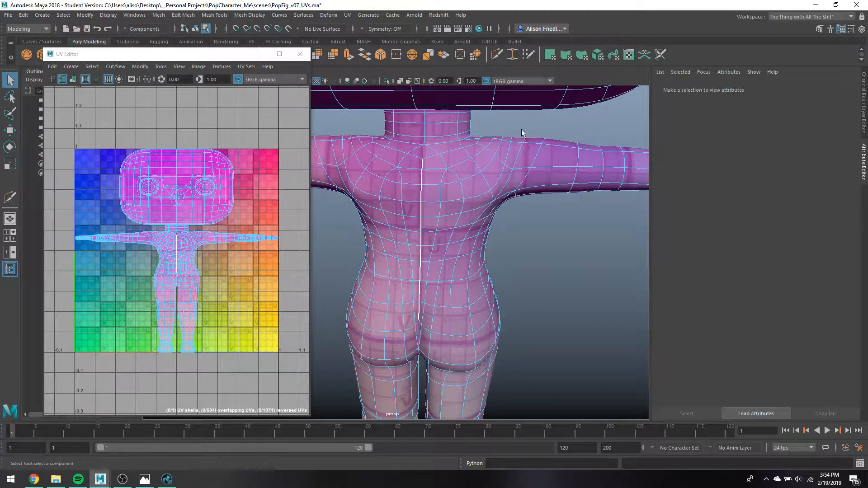
Set symmetry to Object X and cut a UV seam along the centre edge loop of the head and neck.
click(362, 29)
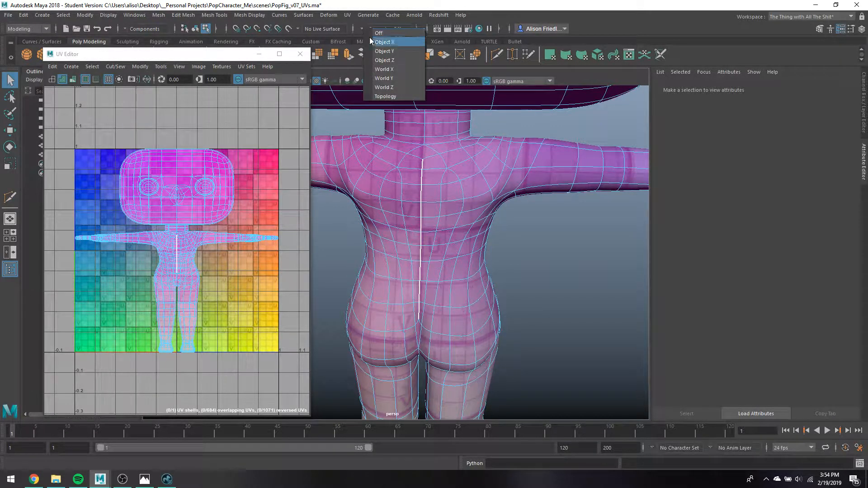
click(380, 43)
click(424, 138)
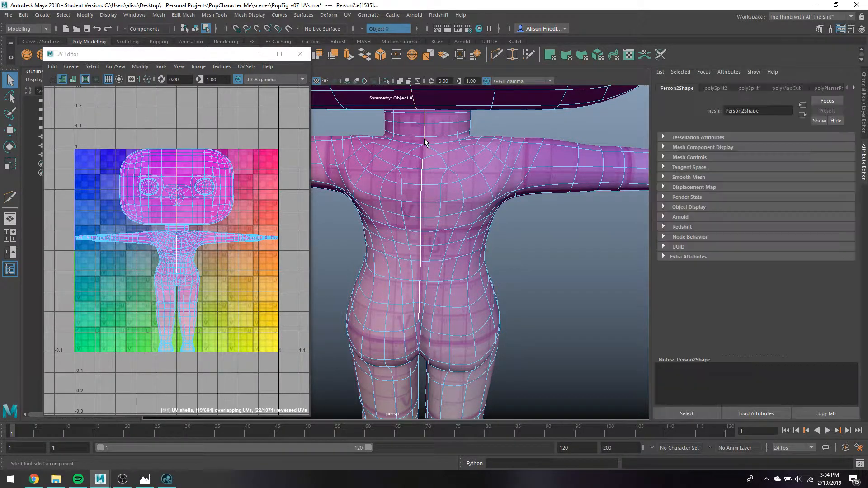
scroll(425, 138, down, 3)
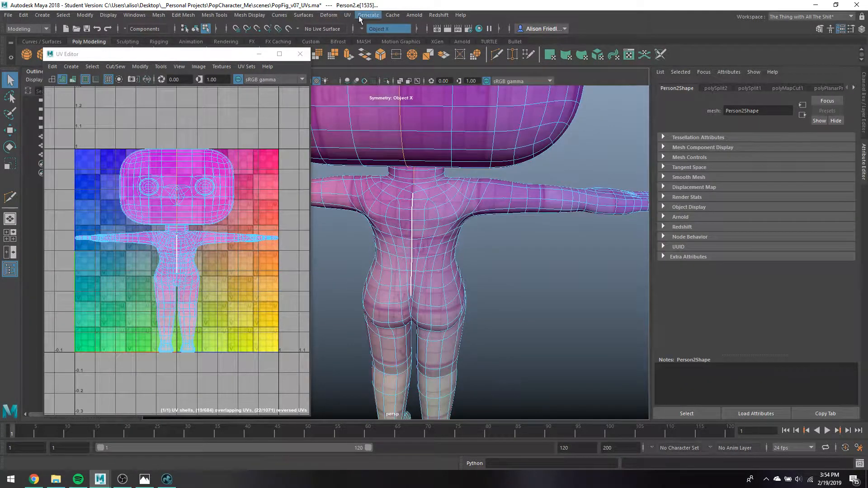
click(347, 15)
click(386, 214)
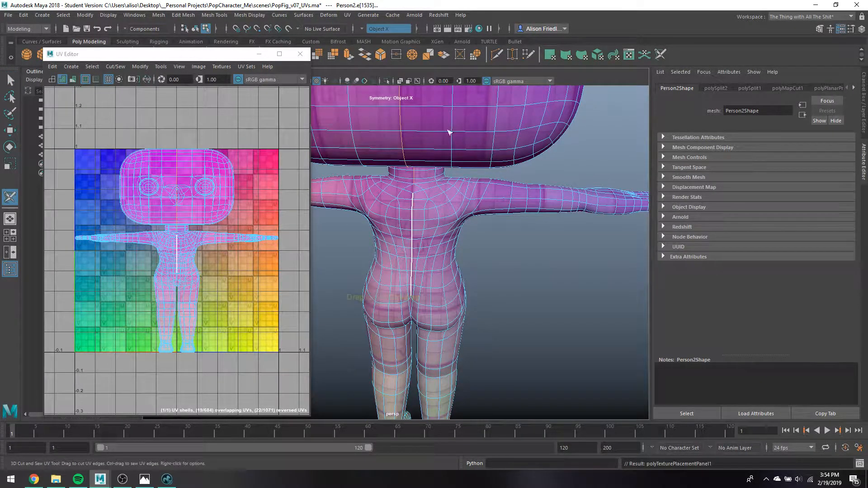
double_click(401, 127)
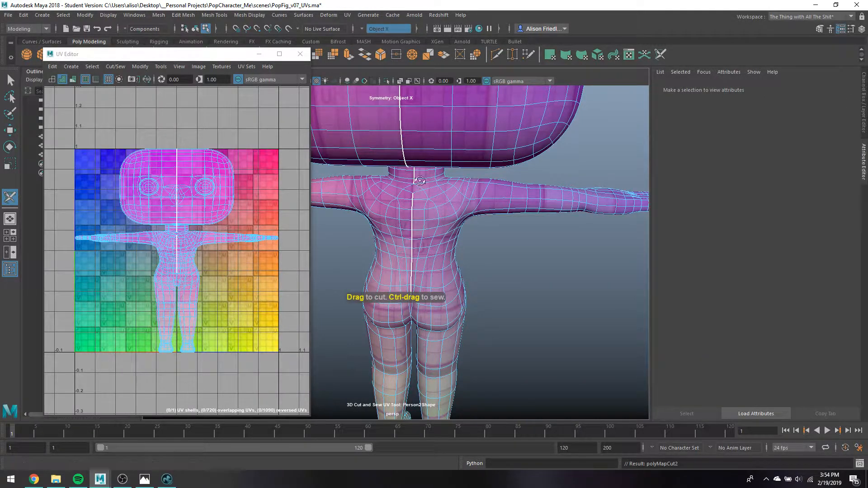
Try to cut a mirrored UV seam along the edges running from the top of the back seam towards both shoulders.
alt+drag(412, 181, 419, 187)
scroll(419, 187, up, 2)
scroll(419, 187, up, 2)
scroll(425, 180, up, 2)
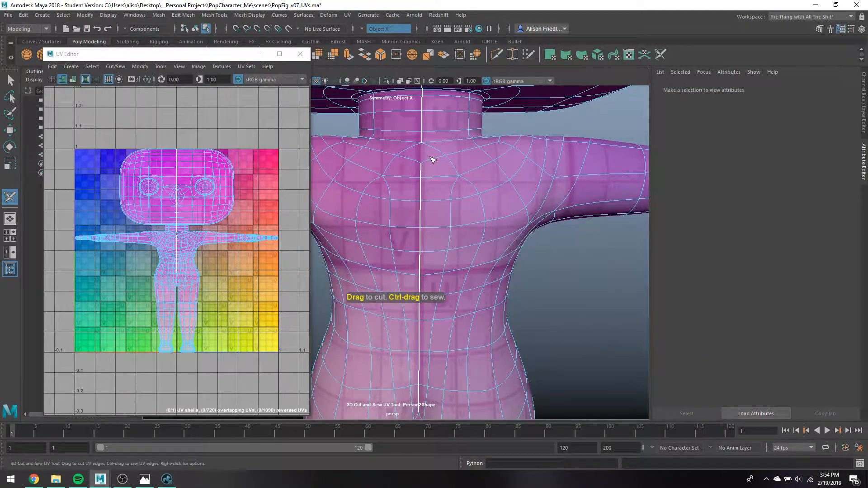
click(434, 161)
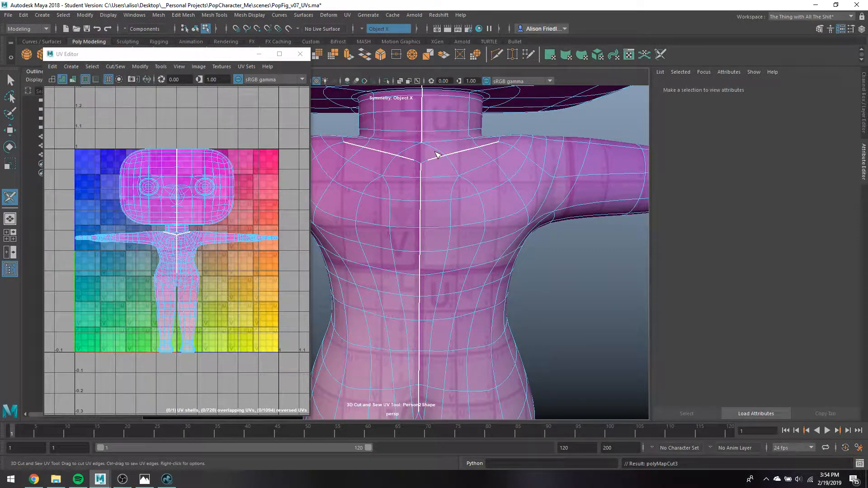
Delete the extra vertices beside the top of the back seam, then return to edge selection.
key(q)
right_drag(428, 159, 401, 160)
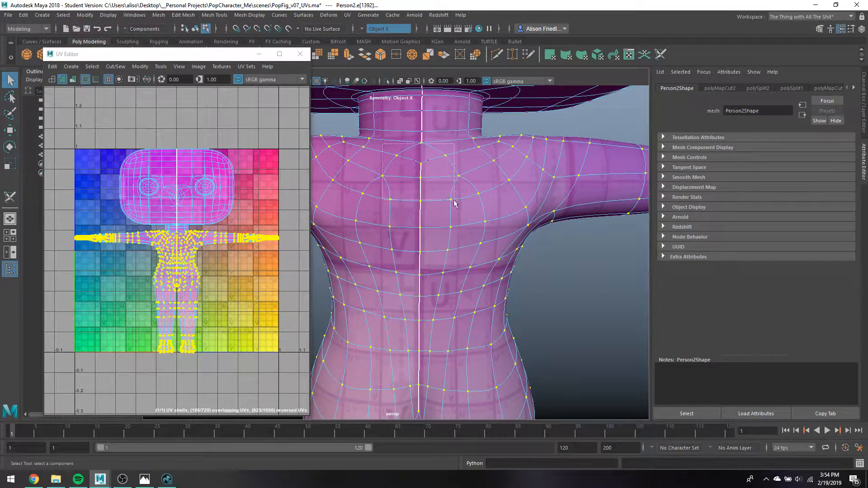
key(b)
click(479, 220)
right_drag(462, 164, 447, 151)
Turn symmetry off and cut the two short UV edges that link the top of the back seam to the neck seam.
key(y)
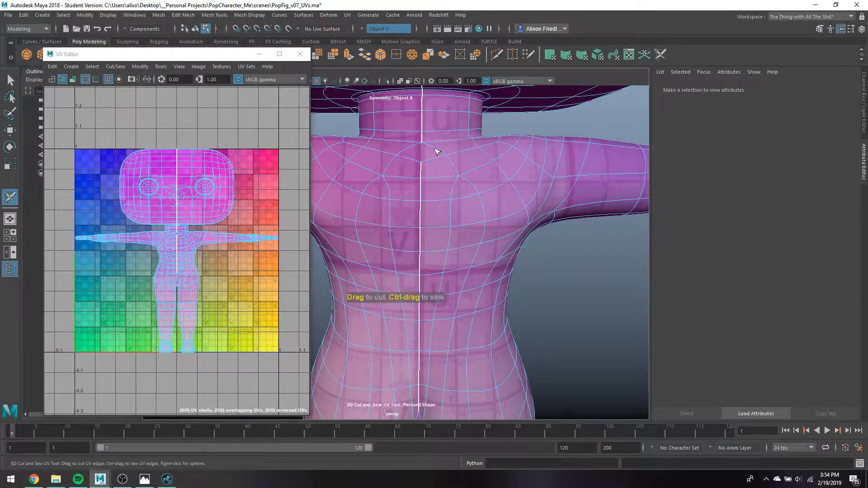
double_click(436, 149)
key(ctrl+z)
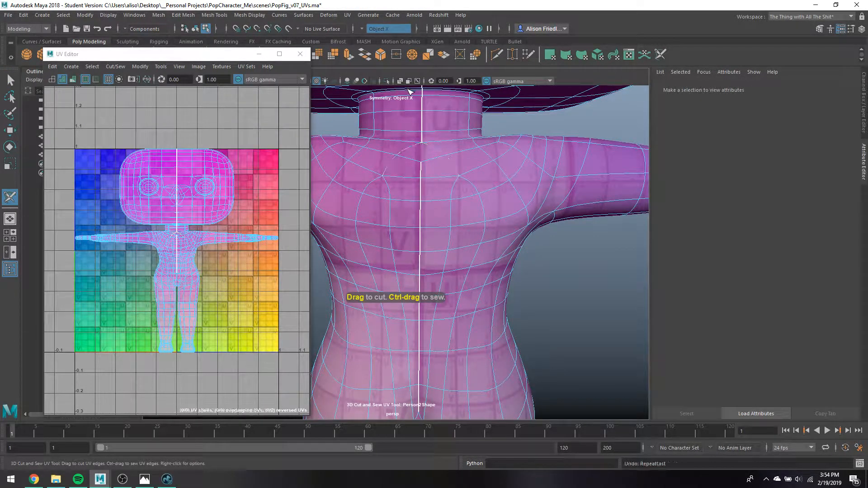
click(376, 29)
click(378, 35)
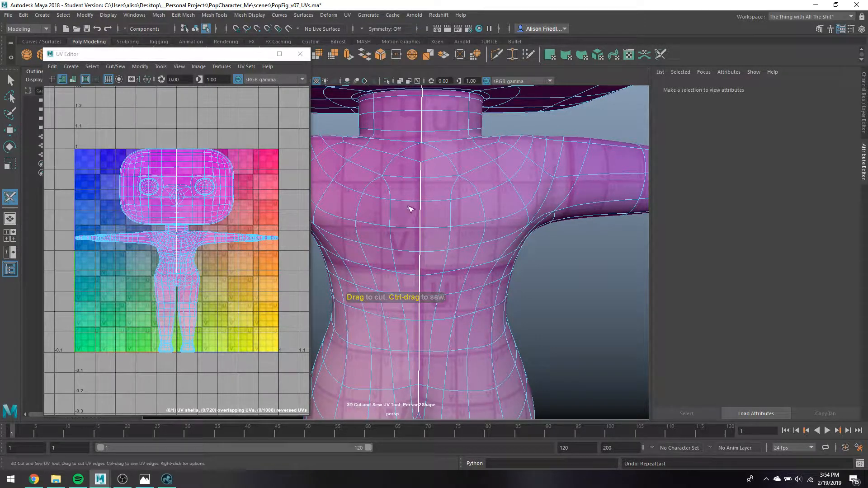
double_click(436, 152)
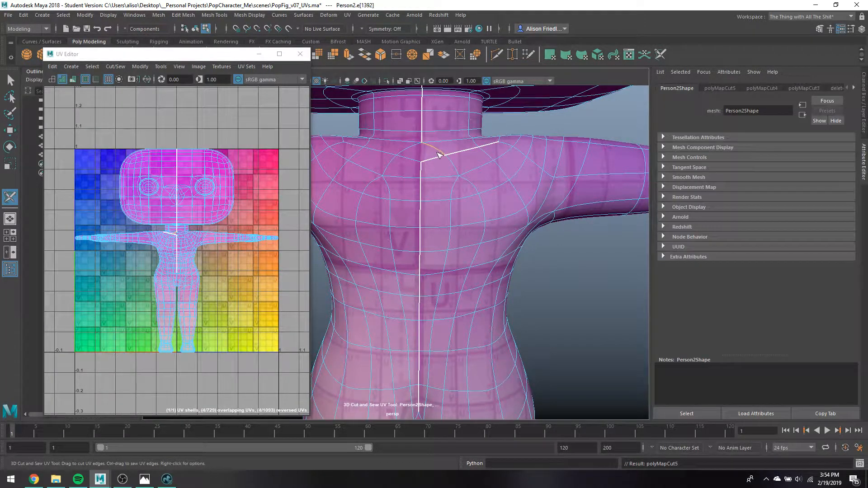
key(ctrl+z)
mouse_move(441, 153)
mouse_down()
mouse_move(456, 169)
mouse_move(441, 152)
mouse_up()
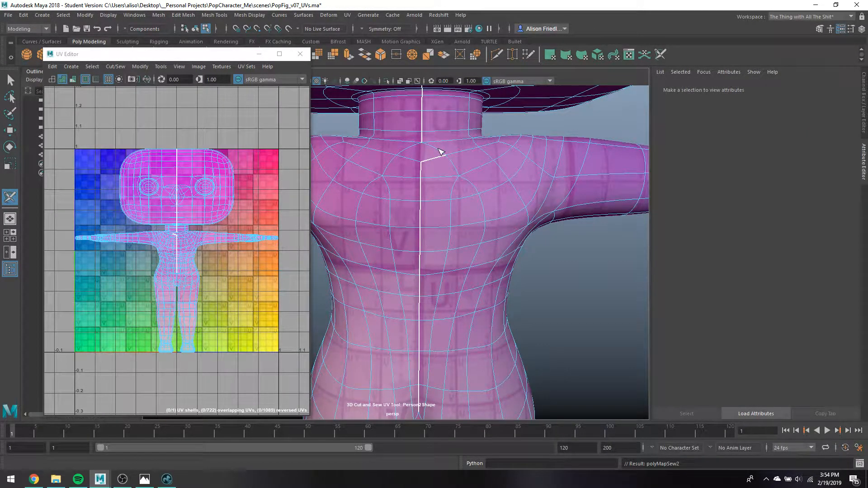
click(441, 152)
Try to cut a UV edge loop from the lower end of the back seam between the buttocks, then undo the cuts.
alt+drag(458, 228, 399, 181)
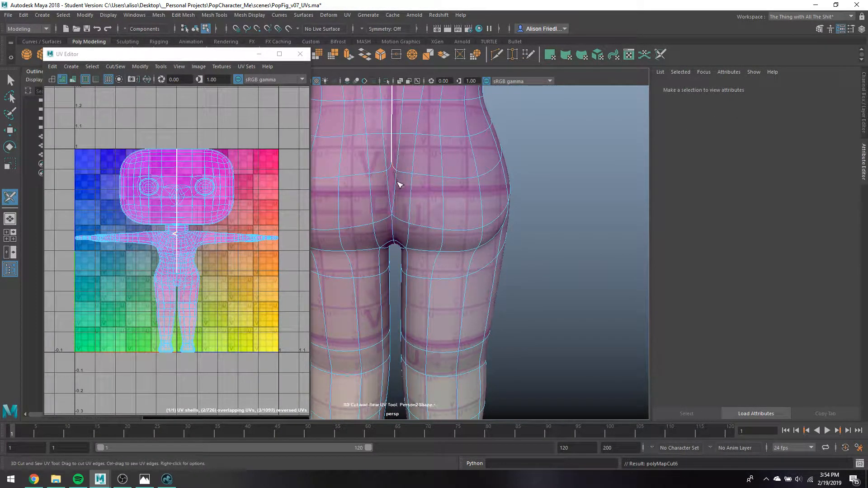
double_click(397, 181)
key(ctrl+z)
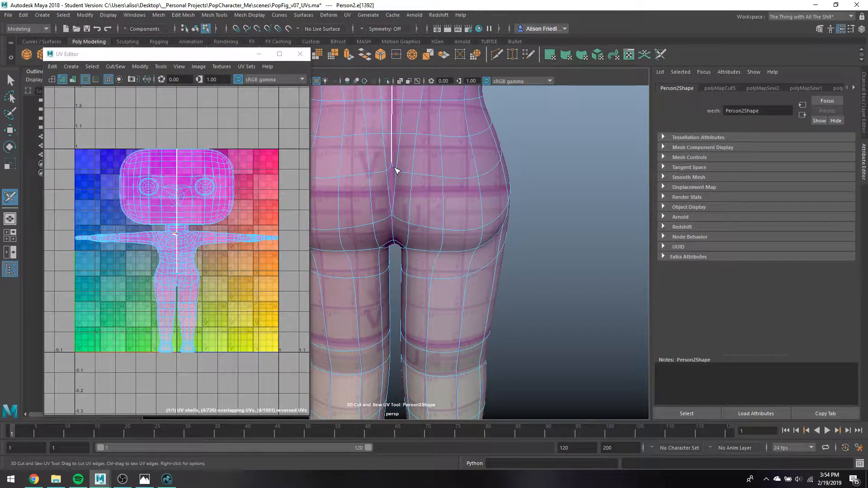
double_click(397, 176)
key(ctrl+z)
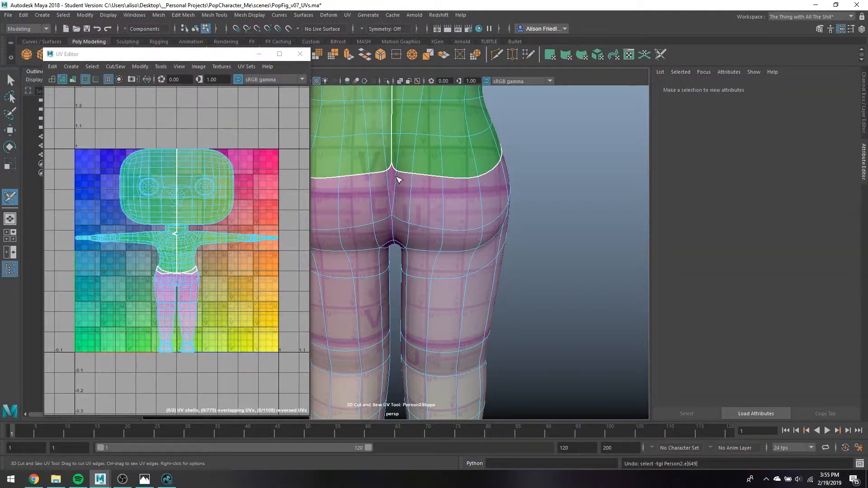
Open the settings of the 3D Cut and Sew UV Tool and read its keyboard and mouse shortcuts.
double_click(10, 198)
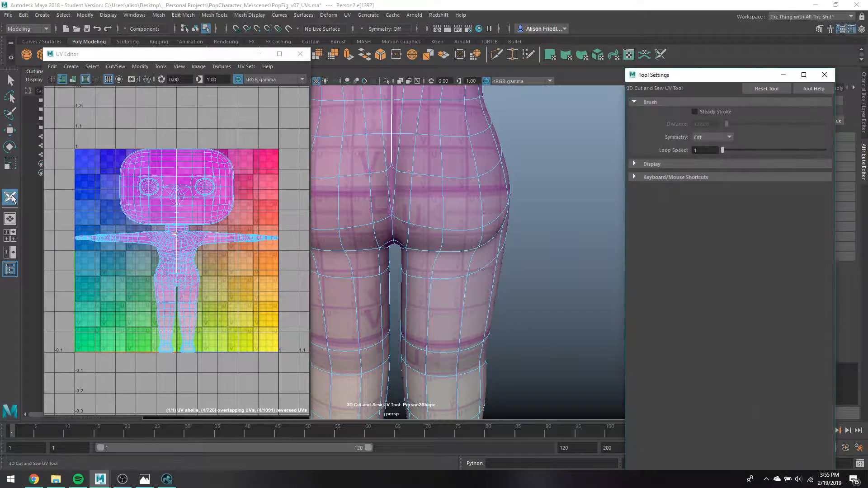
click(644, 178)
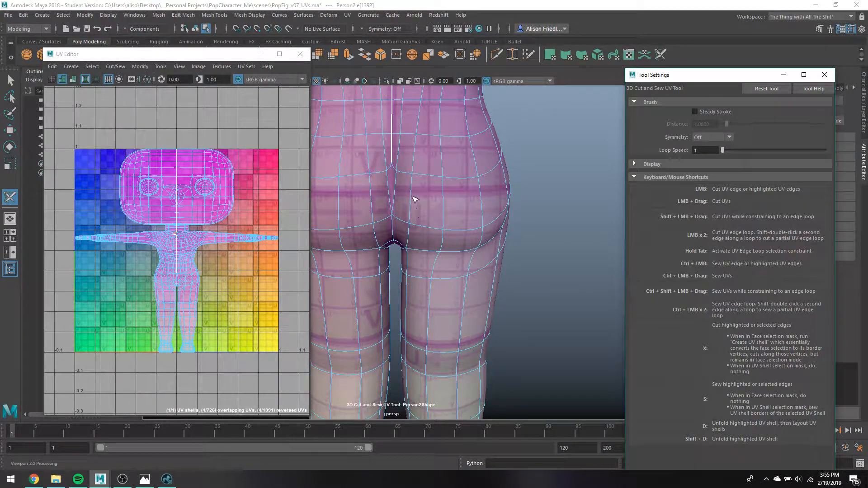
click(399, 178)
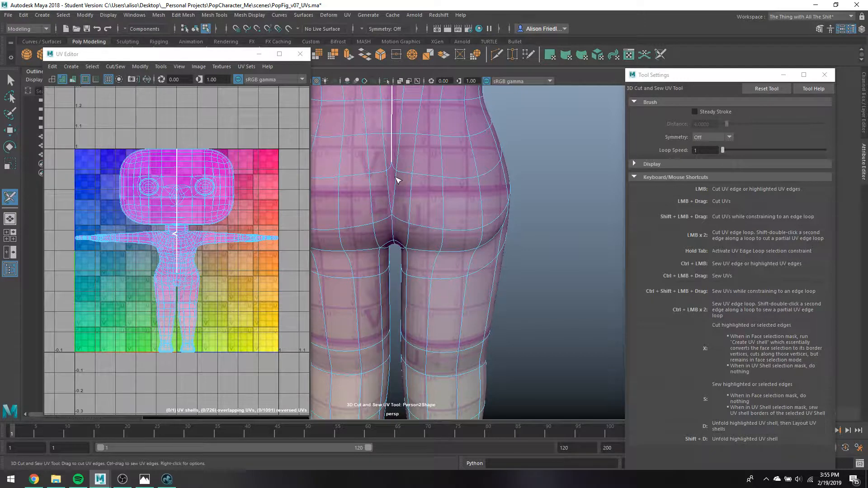
Try sewing an edge and cutting loops at the lower end of the back seam, then undo the loops and recut the sewn edge.
ctrl+click(393, 158)
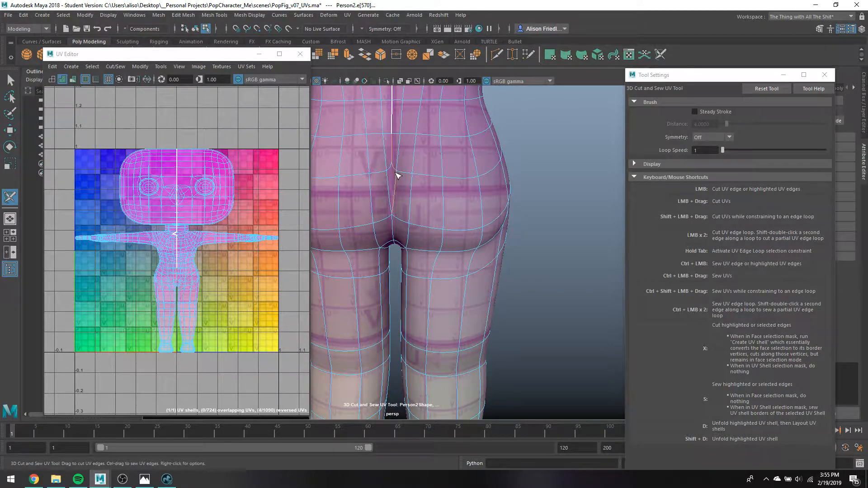
double_click(397, 173)
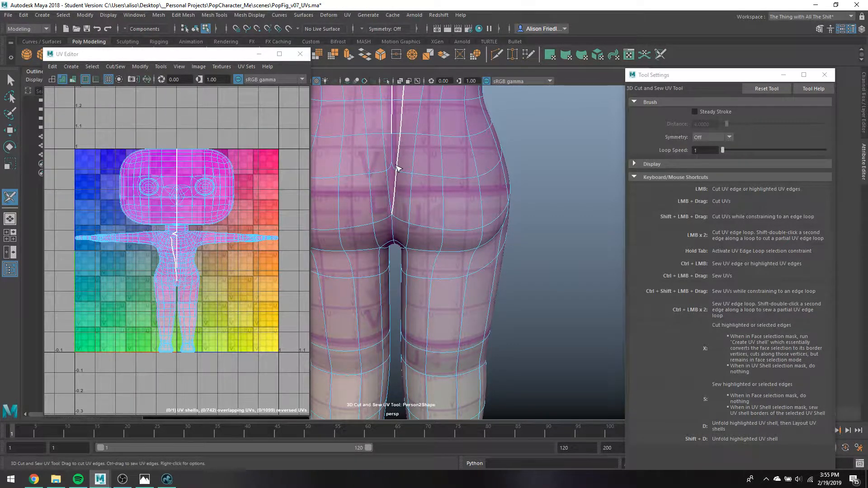
key(ctrl+z)
key(ctrl+z)
double_click(396, 180)
key(ctrl+z)
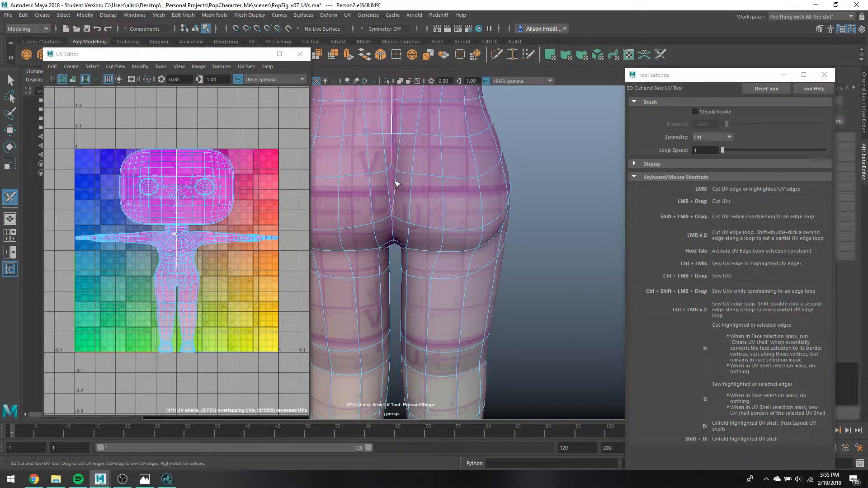
click(396, 179)
click(394, 160)
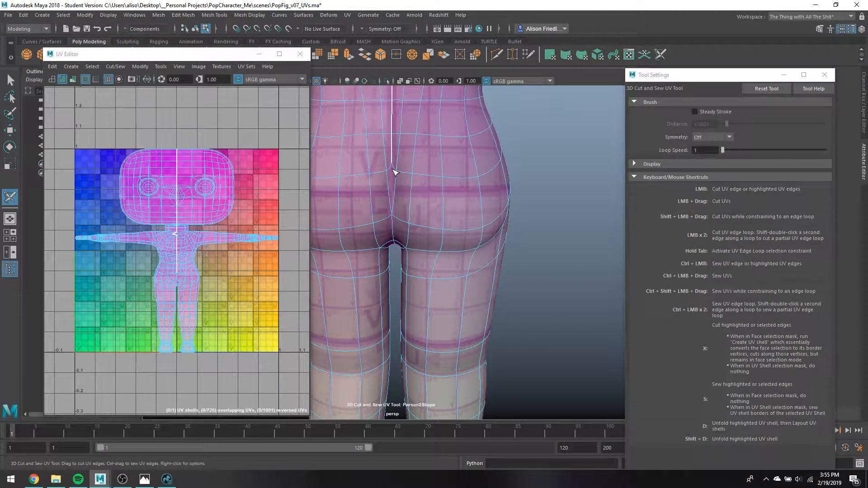
Extend the back UV seam down between the buttocks towards the crotch by cutting its edges one by one.
drag(394, 167, 394, 178)
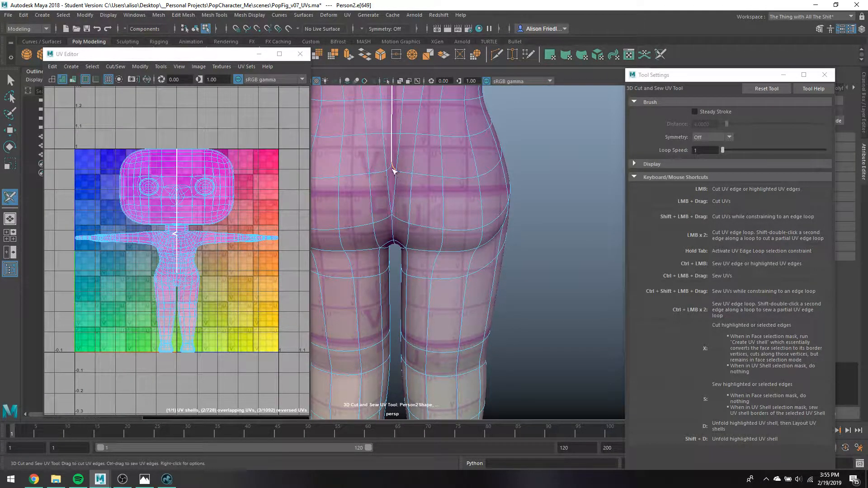
click(397, 183)
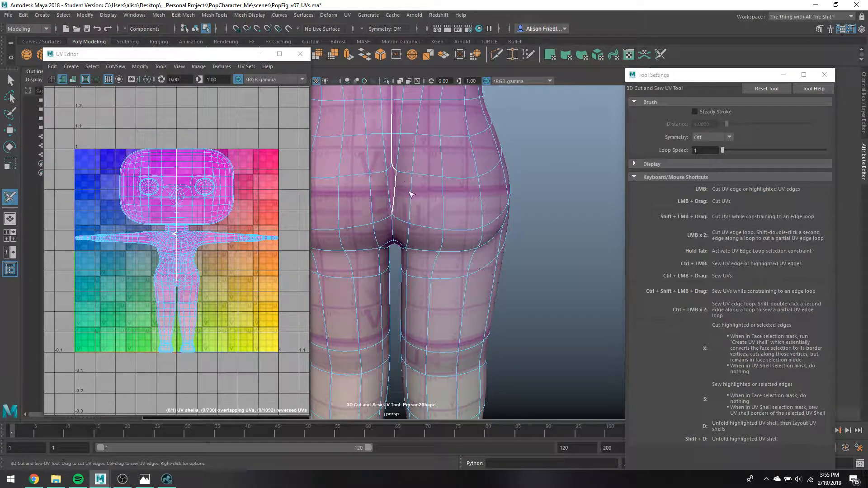
click(395, 231)
Cut one short UV edge to each side from the lower end of the seam, towards both inner thighs.
alt+drag(396, 232, 406, 262)
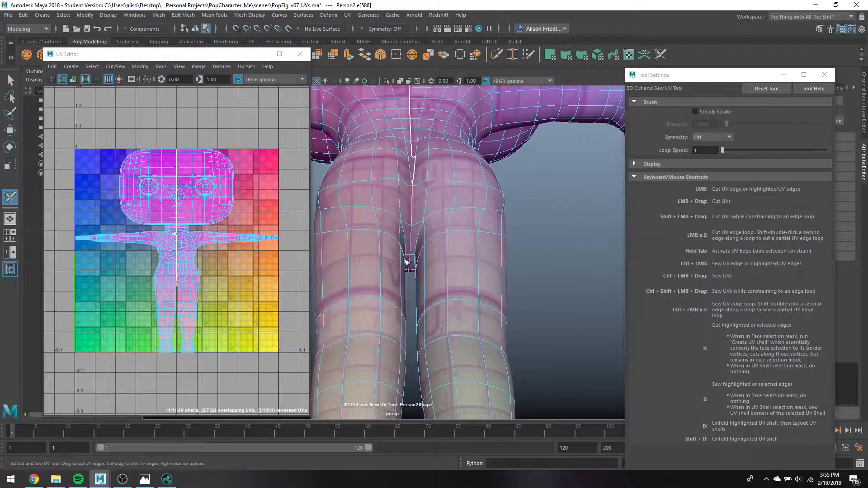
click(418, 227)
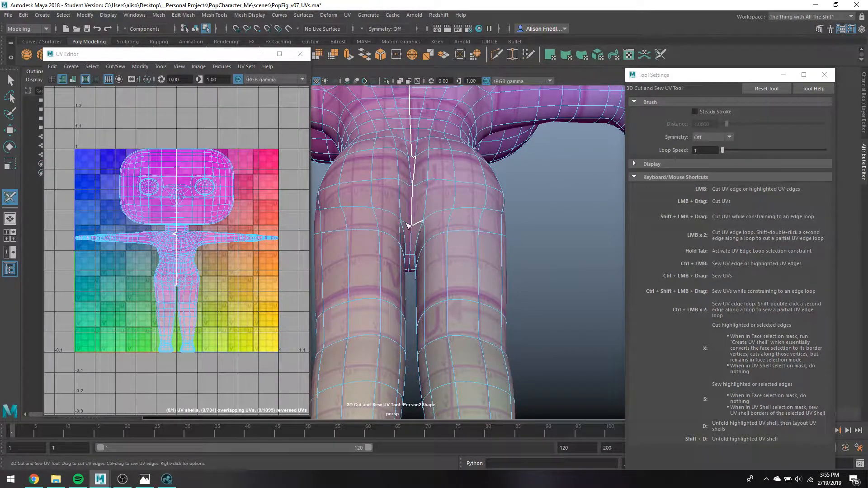
click(405, 224)
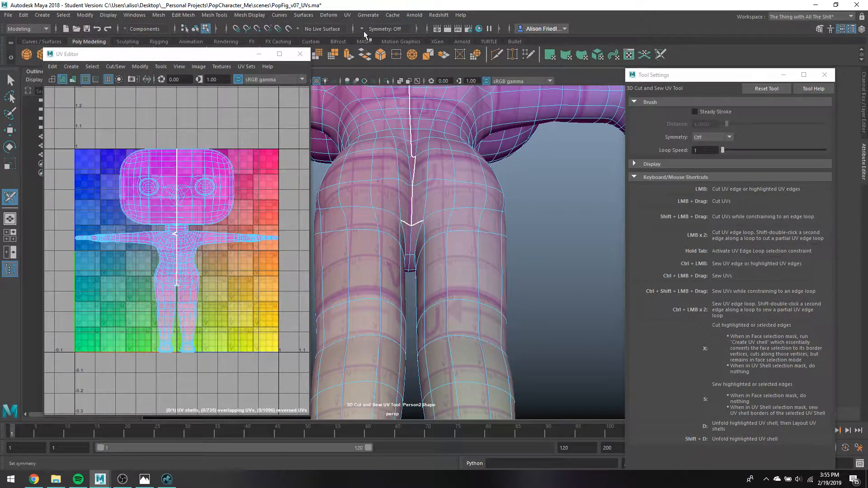
Set symmetry to Object X and cut the UV edge loop running down the inside of both legs.
click(382, 29)
click(378, 44)
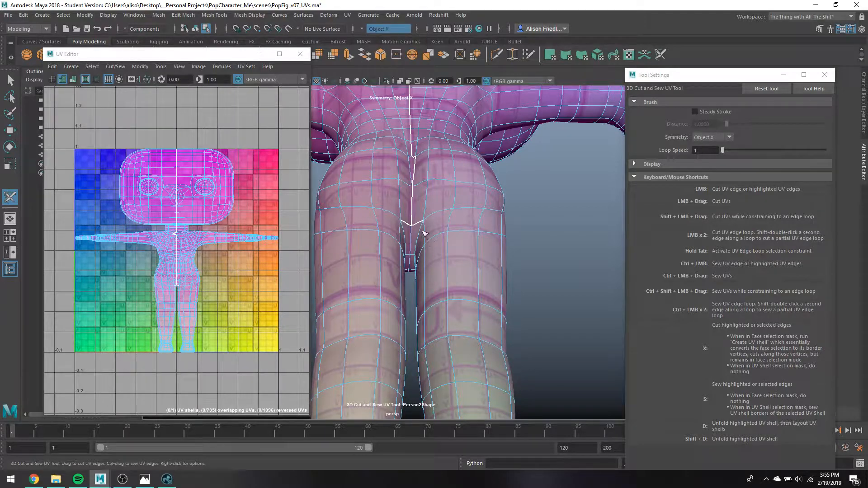
alt+drag(424, 290, 434, 297)
alt+drag(421, 297, 417, 235)
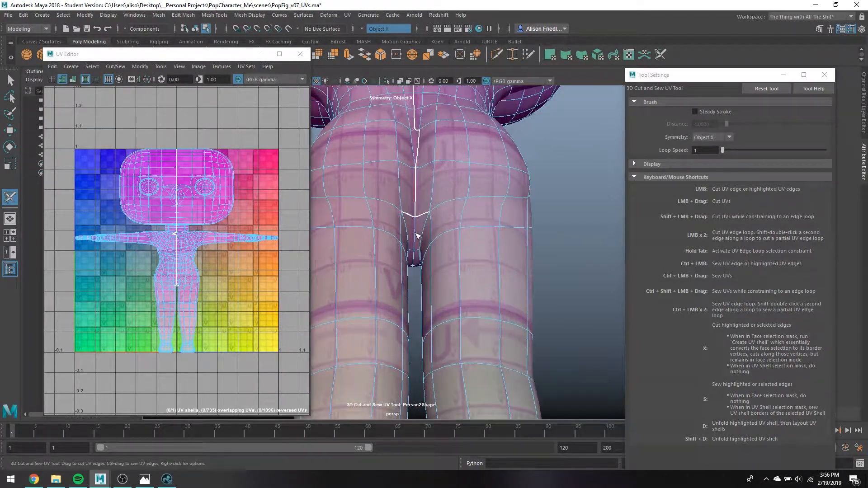
double_click(431, 239)
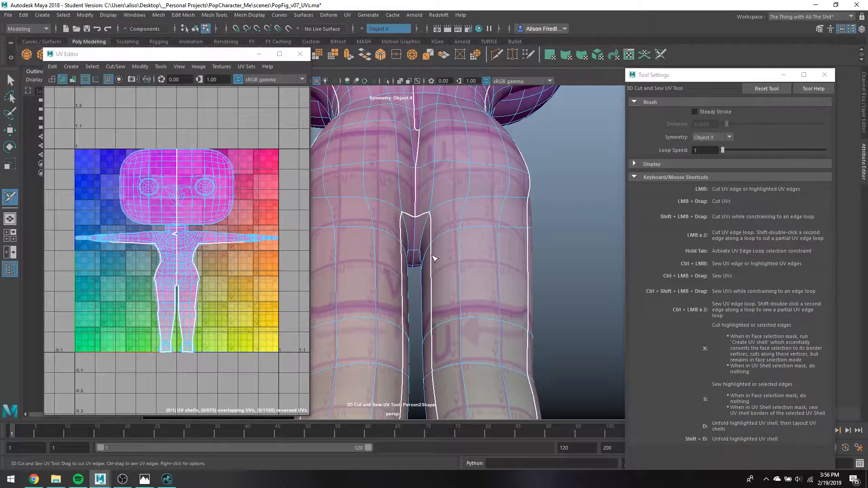
Sew the stray UV cuts around both heels and the unwanted edge loop running down the outside of both legs.
alt+drag(441, 274, 394, 275)
ctrl+click(363, 280)
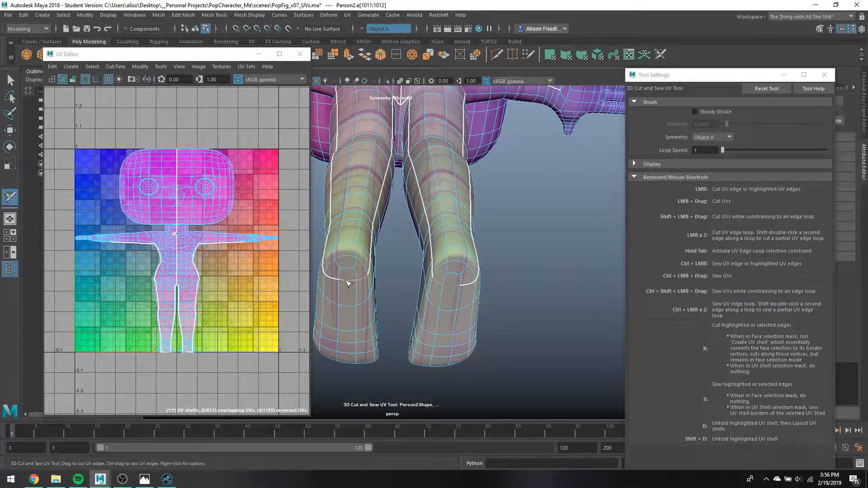
ctrl+double_click(346, 280)
key(ctrl+z)
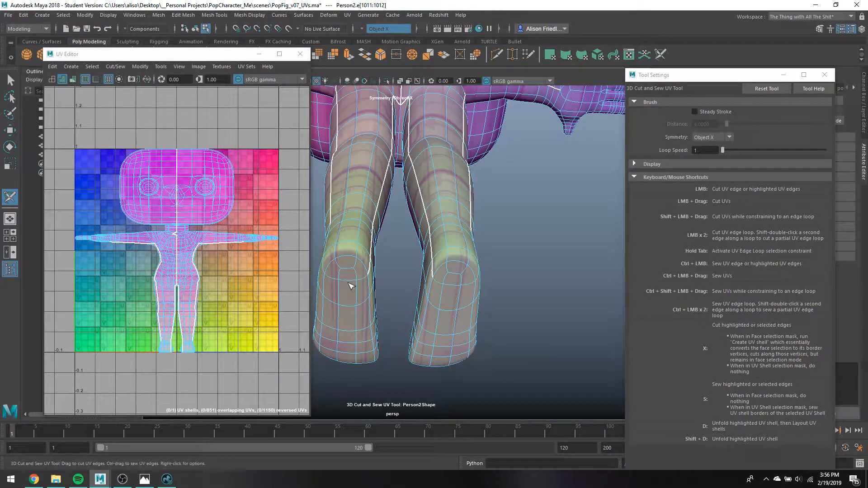
alt+drag(353, 240, 392, 290)
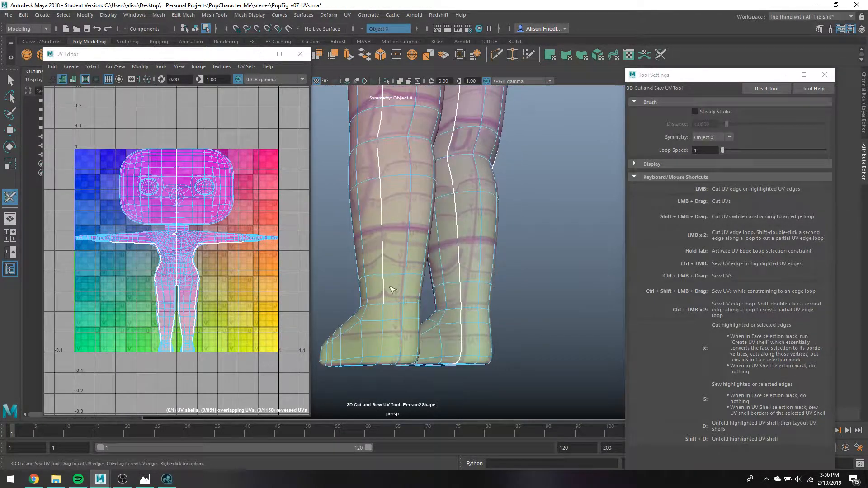
ctrl+double_click(383, 216)
alt+drag(392, 167, 382, 245)
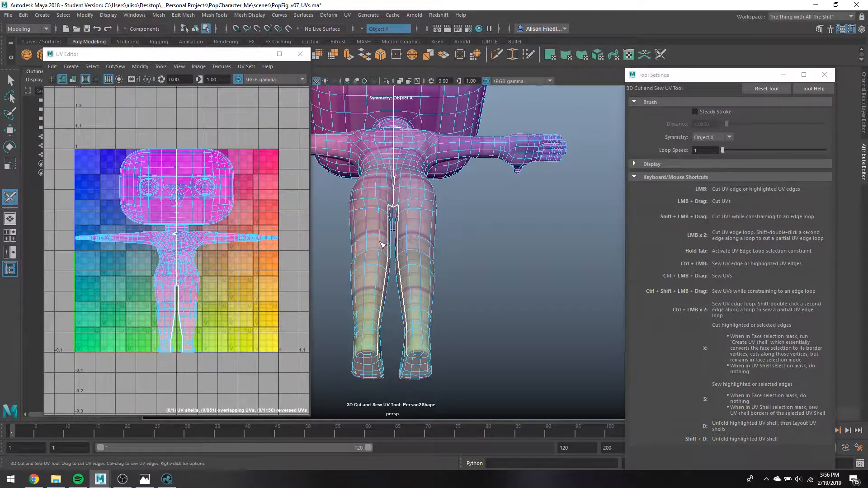
Cut the UV edges along the inner side of both feet and around the heels and toes of the soles.
alt+right_drag(389, 366, 378, 360)
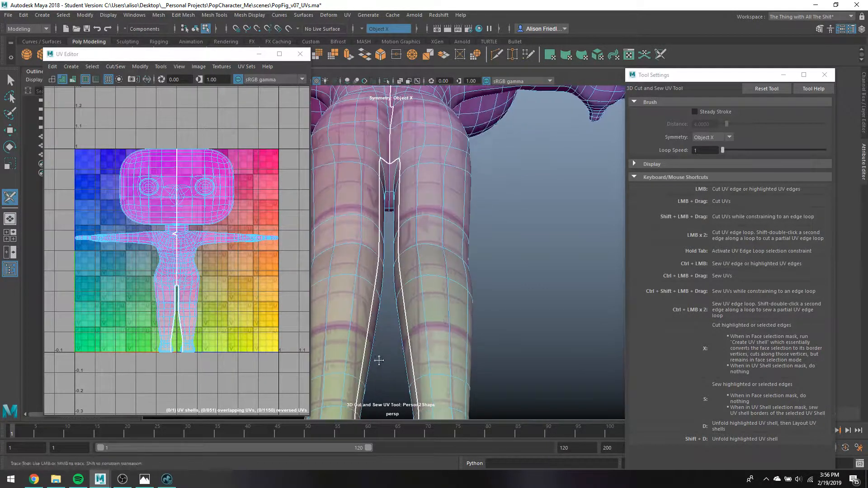
alt+middle_drag(378, 361, 408, 173)
mouse_move(407, 173)
alt+mouse_down()
mouse_move(394, 221)
mouse_move(362, 165)
mouse_move(383, 225)
mouse_move(410, 184)
alt+mouse_up()
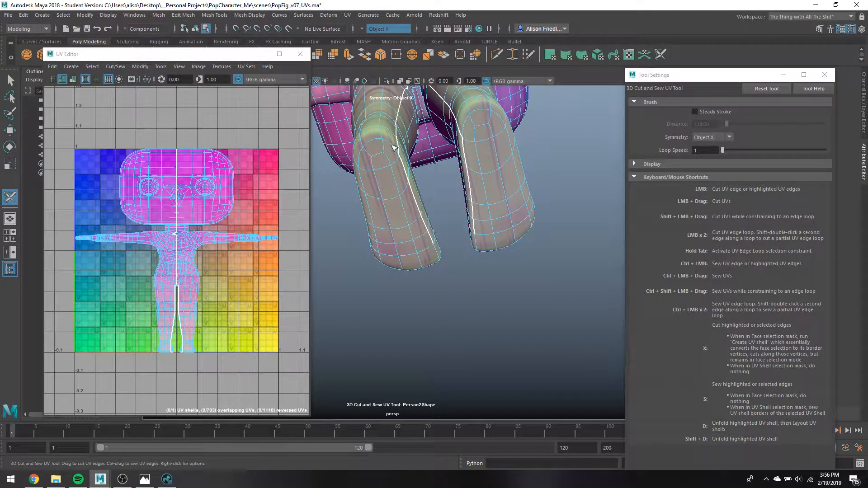
double_click(374, 141)
click(362, 160)
alt+drag(443, 236, 430, 194)
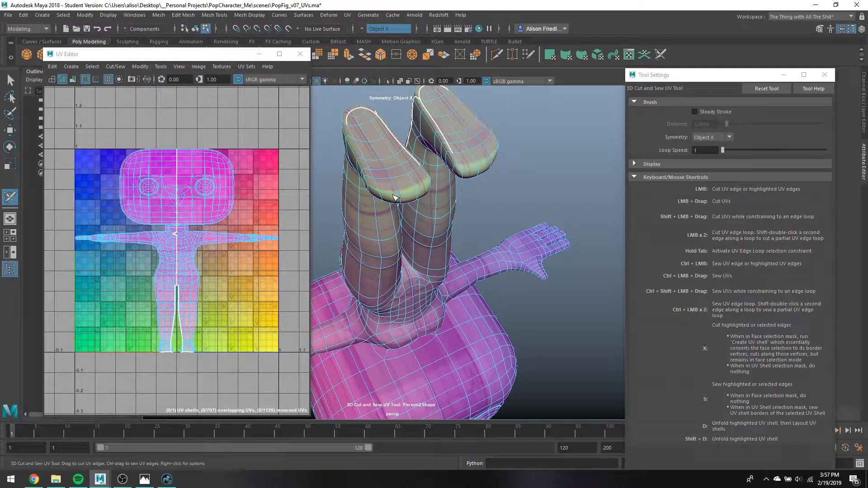
key(ctrl+z)
key(ctrl+z)
key(ctrl+z)
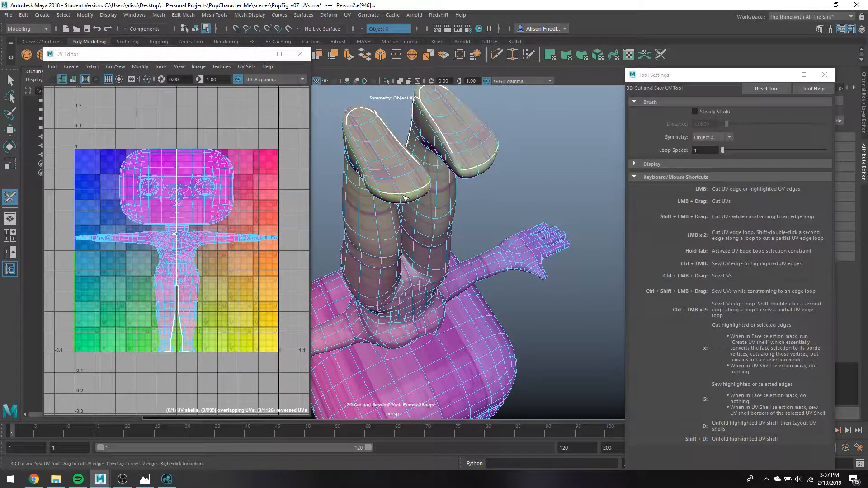
Try cutting the remaining sole edges near the toes to detach both soles as separate UV shells.
mouse_move(389, 216)
alt+mouse_down()
mouse_move(419, 219)
mouse_move(393, 220)
alt+mouse_up()
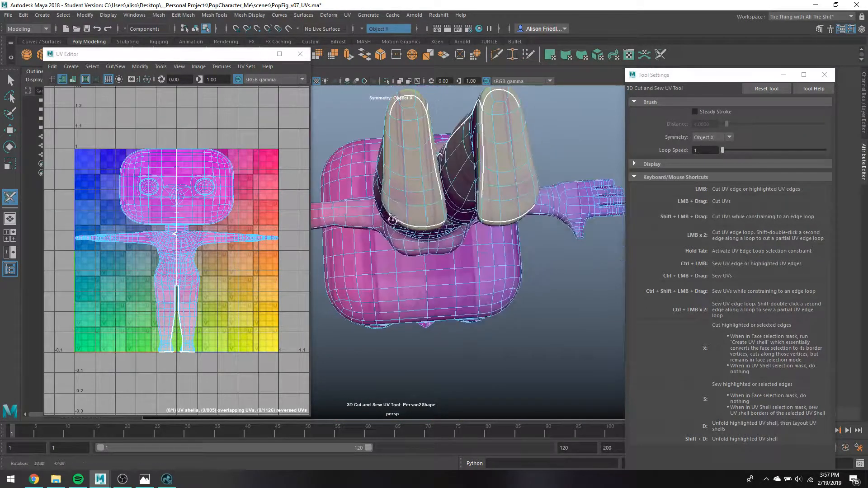
click(446, 208)
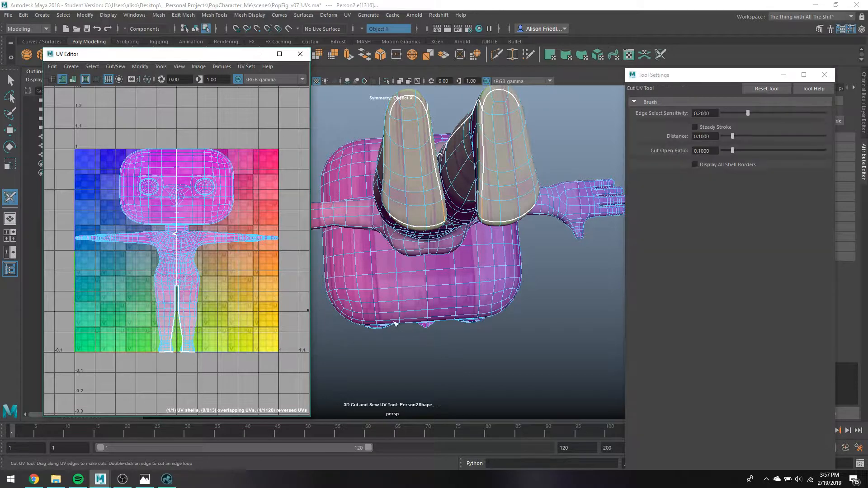
click(443, 217)
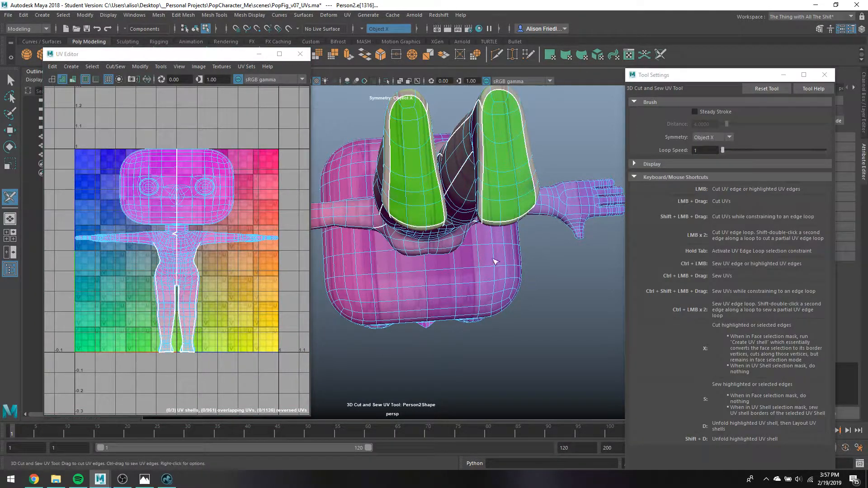
Examine the back seam, torso and arms from behind and from the side to plan the arm seams.
alt+drag(452, 217, 425, 264)
scroll(425, 264, down, 3)
alt+middle_drag(432, 102, 449, 258)
scroll(449, 258, down, 3)
alt+middle_drag(457, 188, 458, 280)
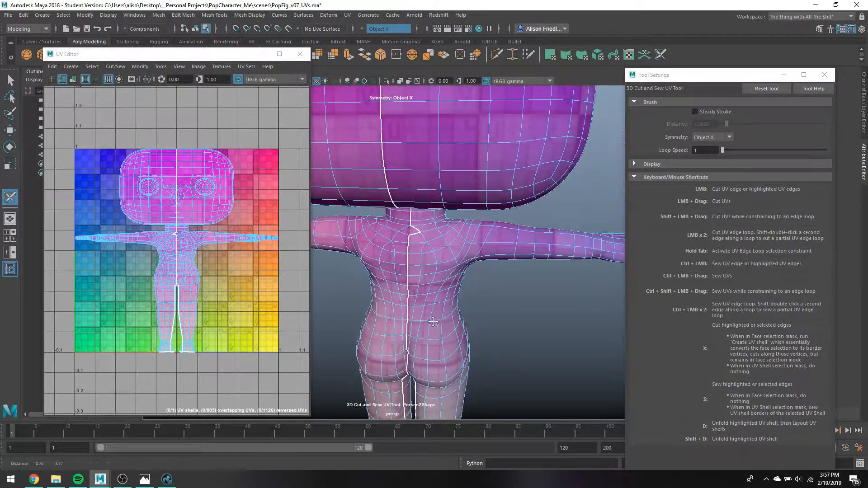
scroll(458, 280, down, 2)
alt+drag(458, 280, 419, 249)
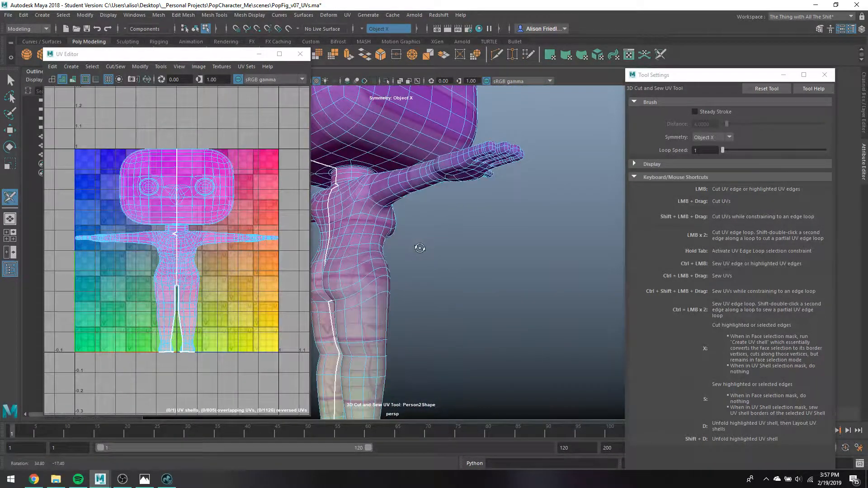
alt+drag(397, 283, 461, 267)
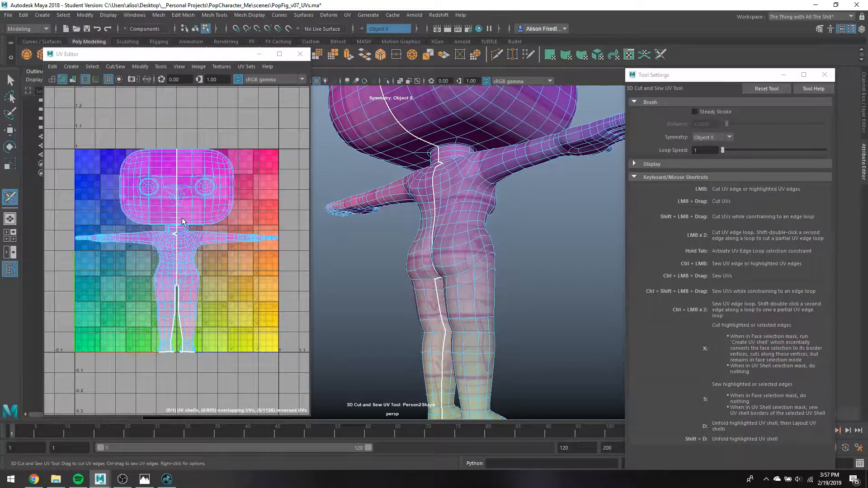
scroll(446, 233, up, 5)
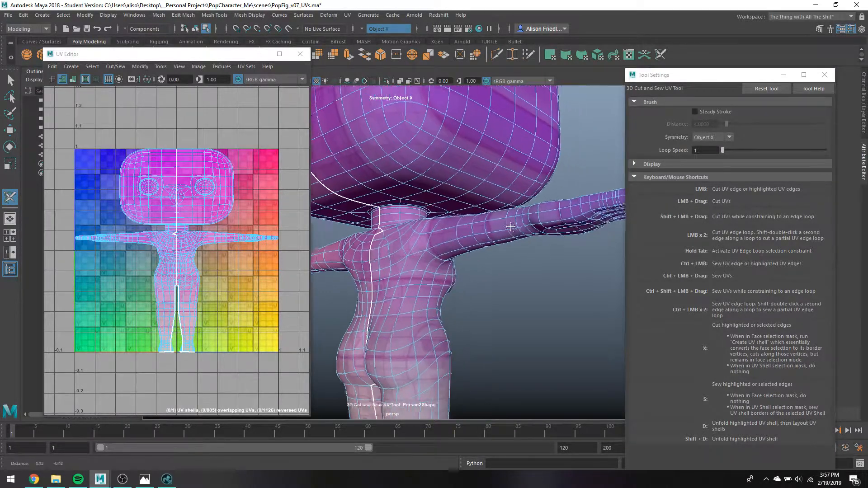
alt+drag(445, 232, 440, 249)
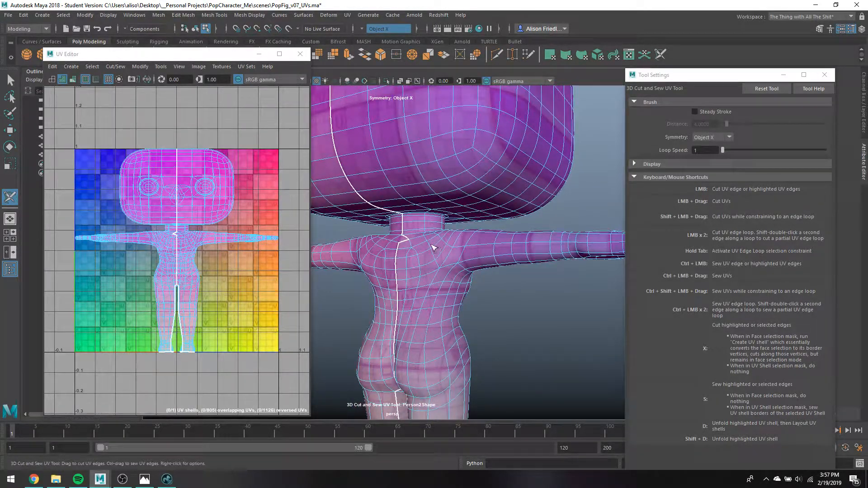
alt+drag(431, 245, 440, 249)
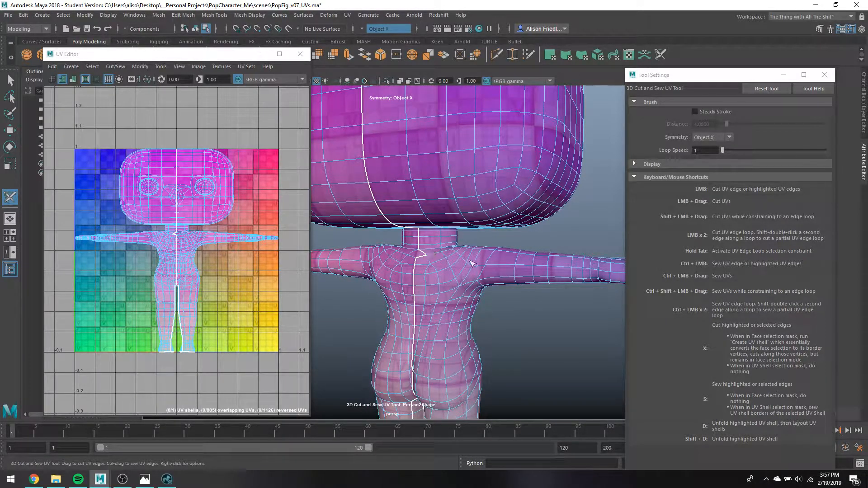
Cut UV edges along the neck base from the back seam to both shoulders and the connecting edge loop along both arms.
scroll(453, 250, up, 5)
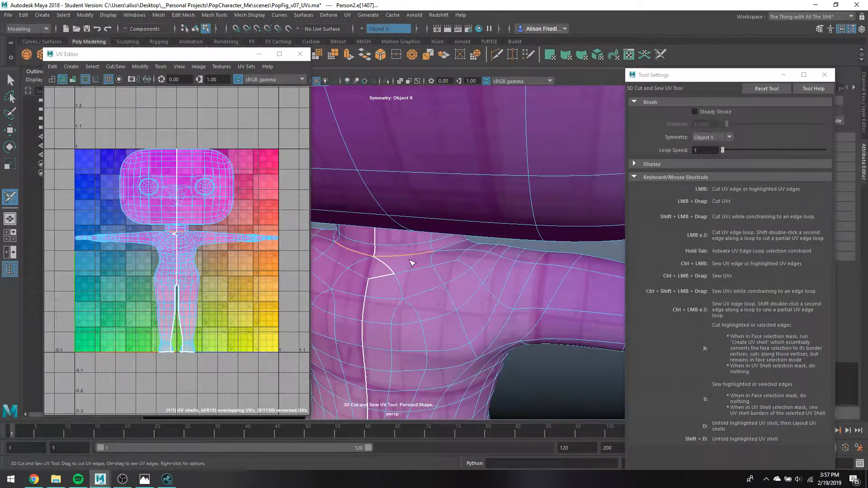
click(437, 252)
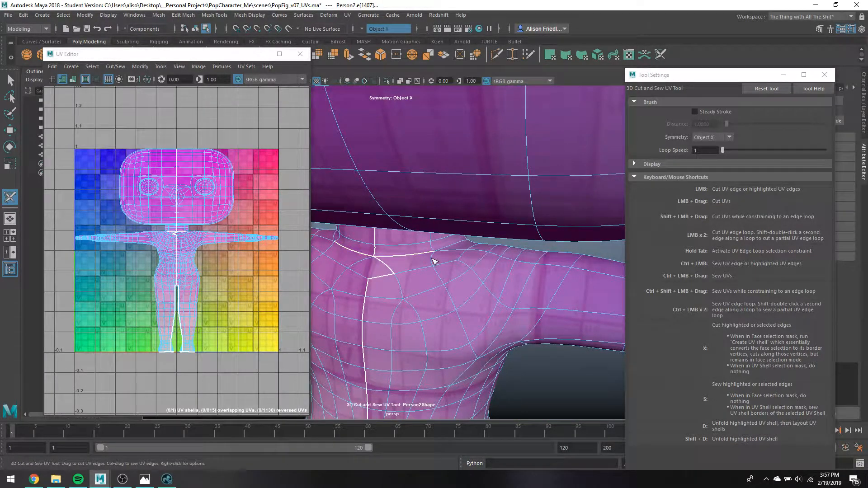
click(454, 252)
key(ctrl+z)
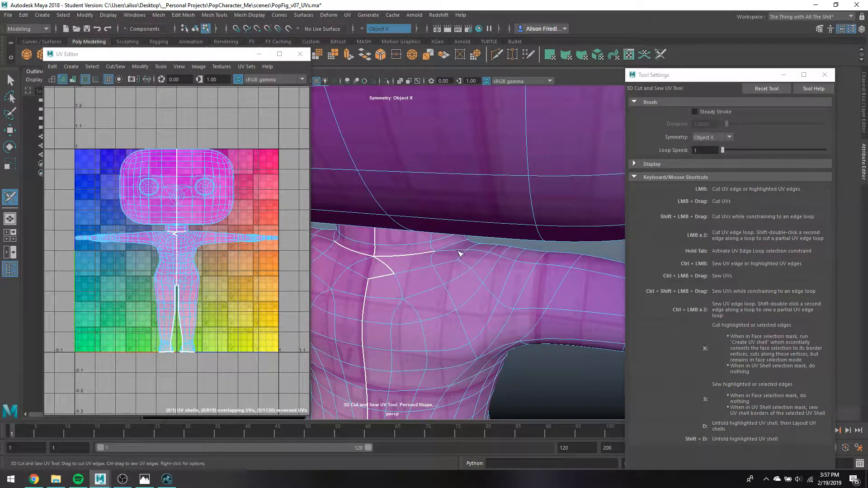
click(460, 253)
double_click(466, 265)
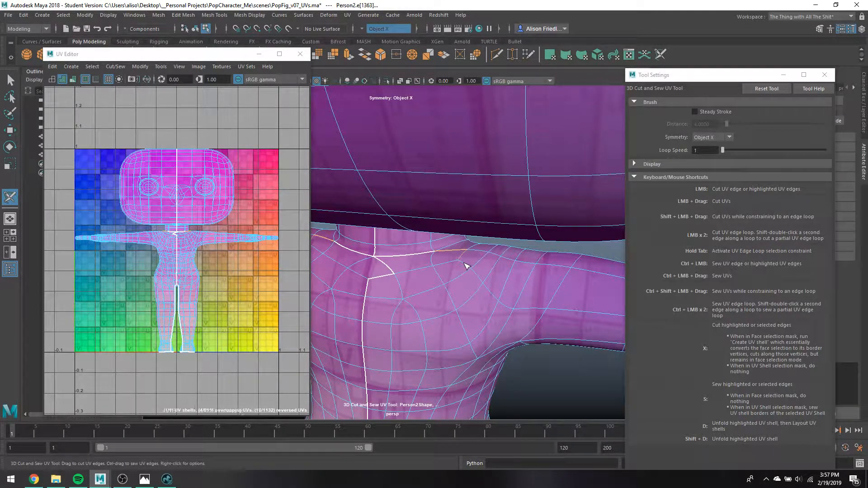
click(462, 256)
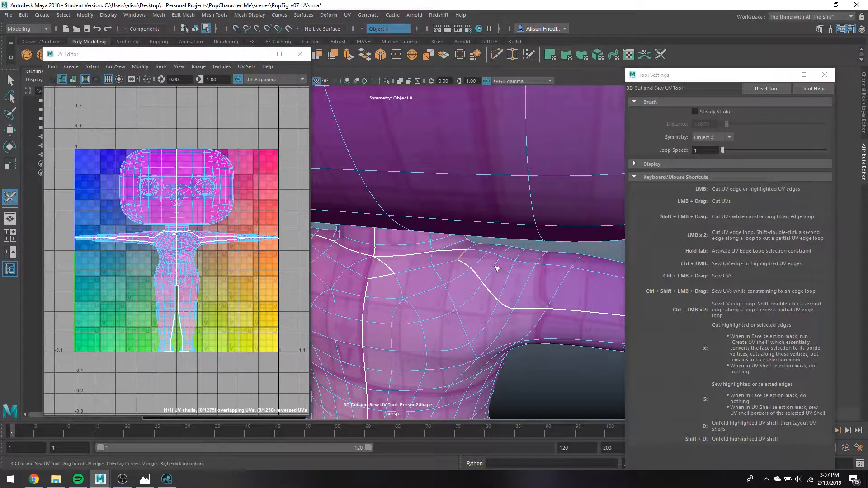
Examine the course of the arm seam around the hand, fingertips, thumb and armpit.
alt+middle_drag(531, 301, 390, 293)
alt+drag(389, 293, 438, 296)
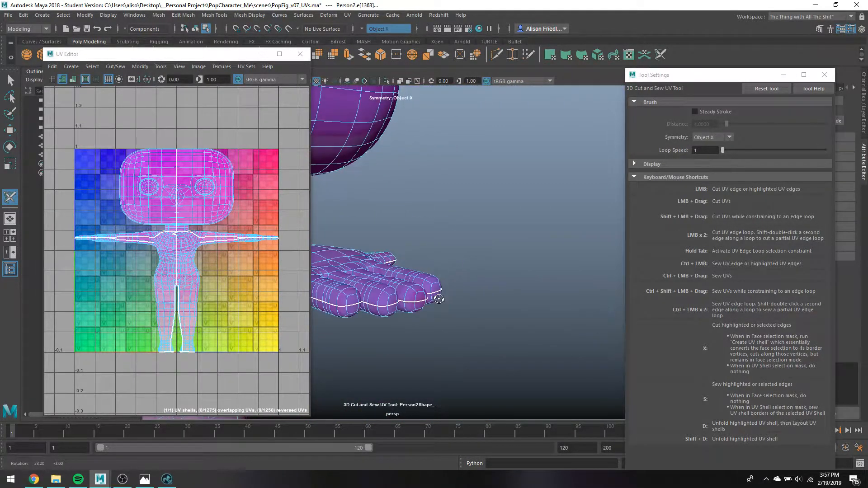
alt+middle_drag(438, 297, 526, 302)
alt+drag(526, 301, 436, 308)
alt+middle_drag(437, 308, 519, 283)
alt+right_drag(520, 283, 543, 292)
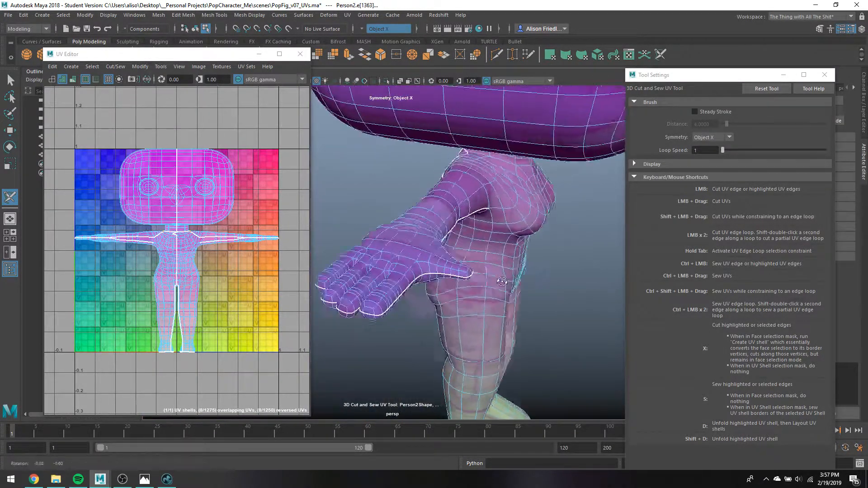
alt+drag(543, 291, 463, 291)
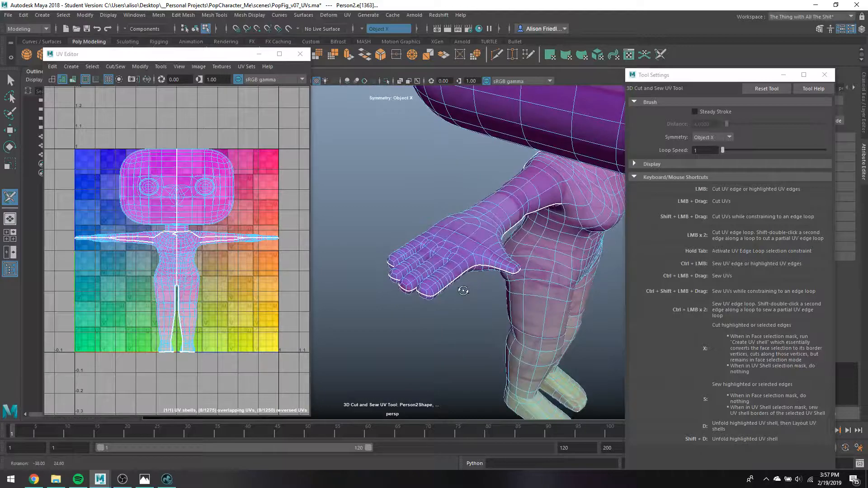
mouse_move(485, 247)
alt+mouse_down()
mouse_move(478, 254)
mouse_move(473, 230)
mouse_move(471, 237)
alt+mouse_up()
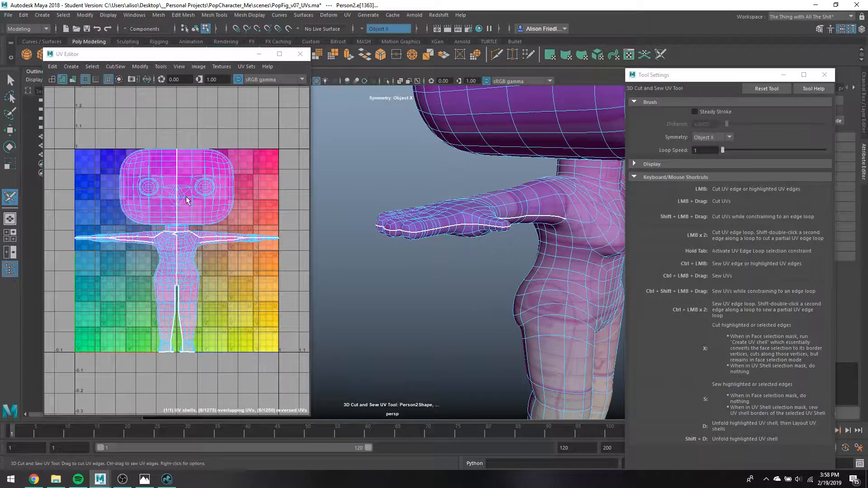
Switch to edge selection, reactivate the 3D Cut and Sew UV tool and cut UV edges on the upper back of the head.
shift+right_drag(186, 198, 192, 172)
key(q)
right_click(170, 189)
scroll(546, 225, down, 5)
alt+drag(479, 219, 440, 185)
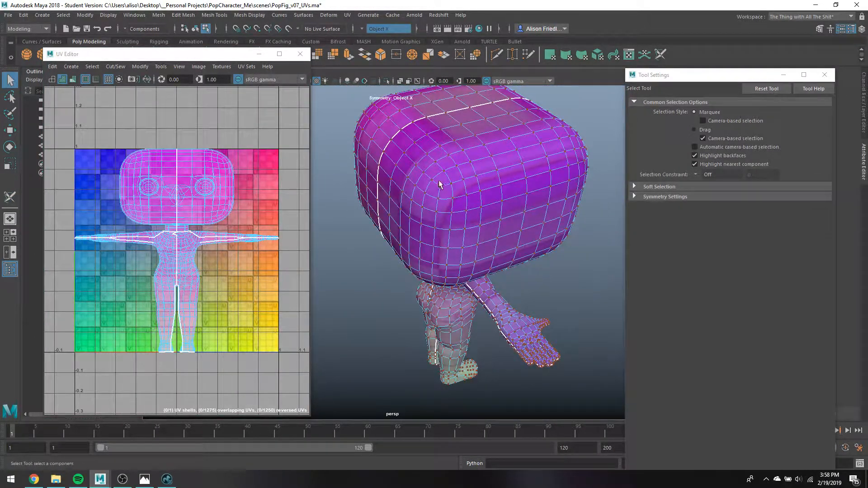
right_drag(403, 150, 404, 127)
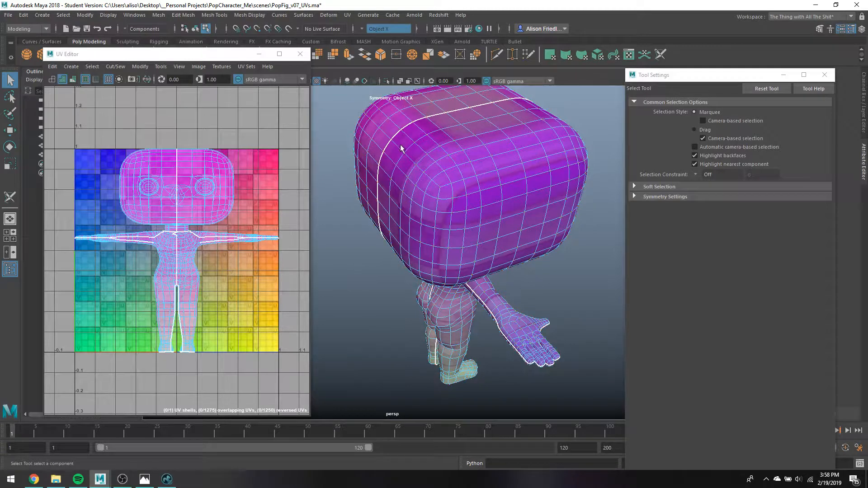
click(10, 197)
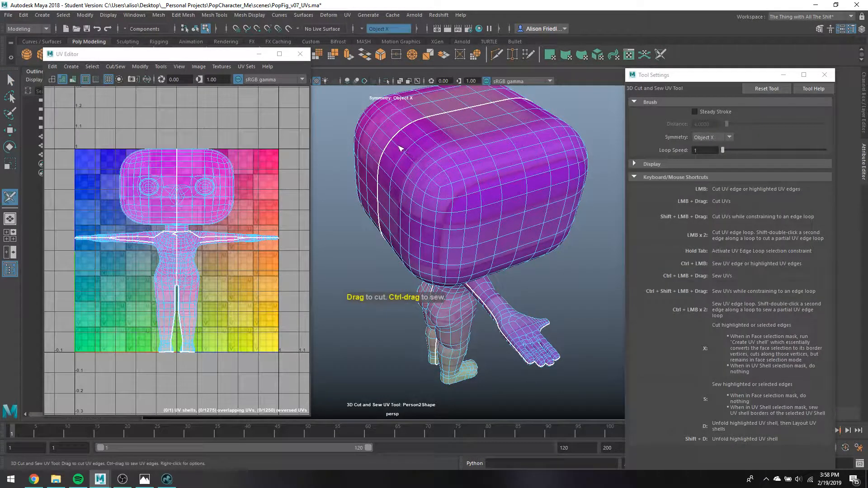
mouse_move(400, 148)
mouse_down()
mouse_move(473, 191)
mouse_move(584, 193)
mouse_move(552, 171)
mouse_move(540, 210)
mouse_move(543, 149)
mouse_up()
alt+drag(487, 216, 452, 190)
Select the character's entire UV shell in the UV Editor.
key(q)
right_drag(208, 177, 227, 467)
click(183, 160)
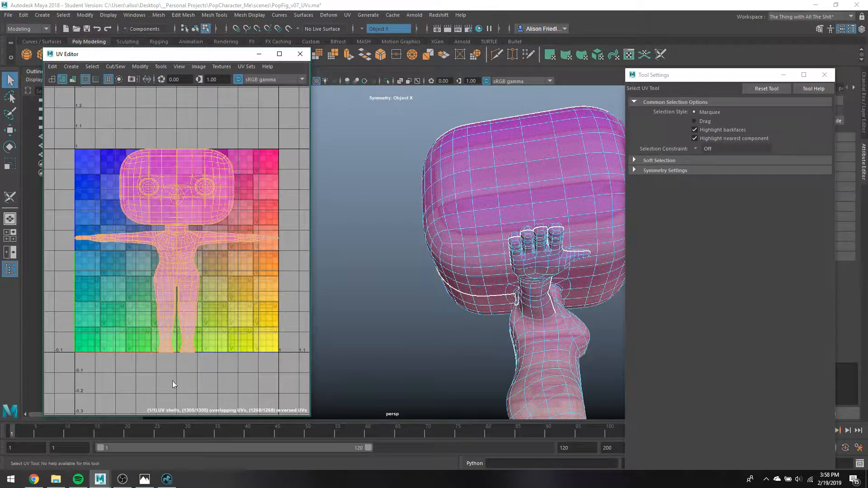
click(122, 479)
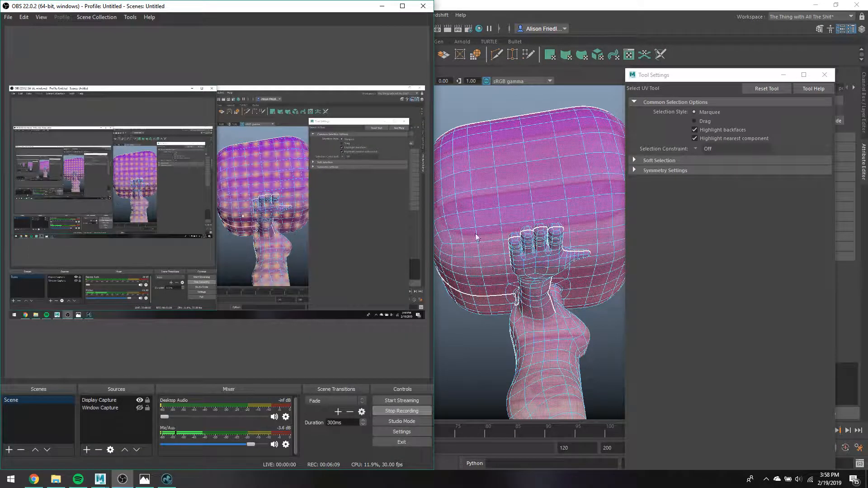
click(382, 6)
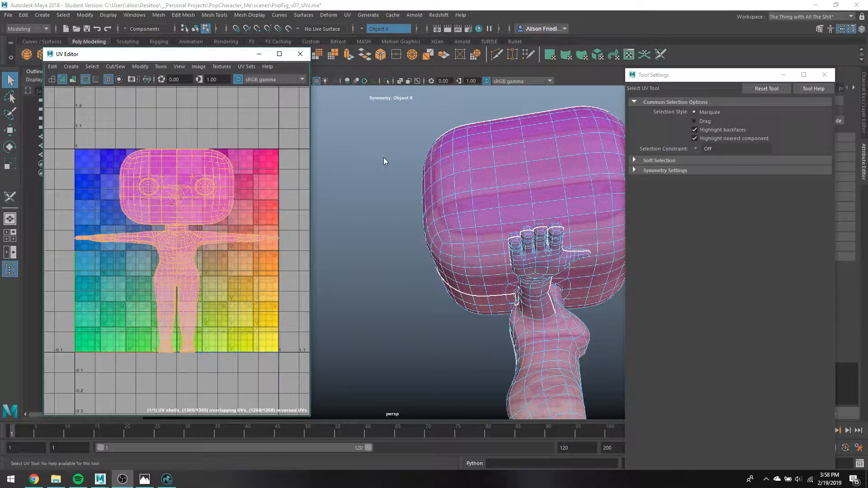
Unfold the selected UV shell and reselect the character in object mode to view its unfolded layout.
key(ctrl+u)
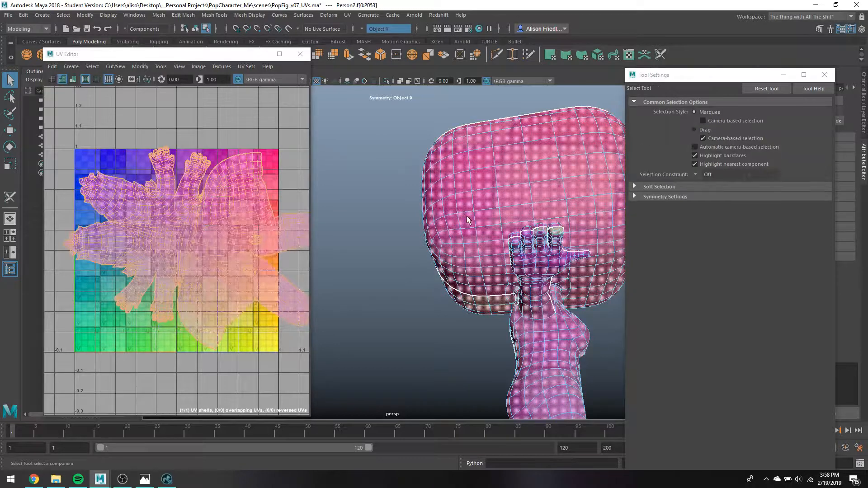
right_drag(454, 176, 471, 162)
click(369, 208)
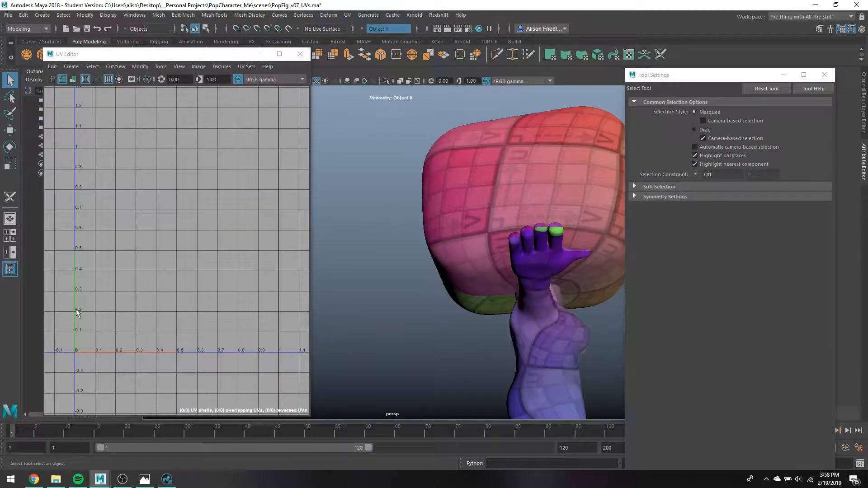
click(463, 177)
scroll(203, 249, up, 5)
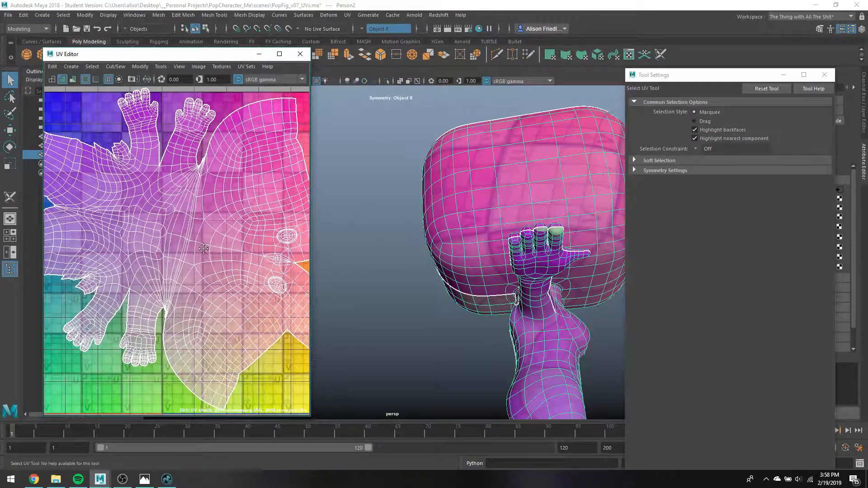
Deselect the character and examine how the checker texture flows over its head, face and body.
alt+drag(471, 247, 427, 282)
click(584, 231)
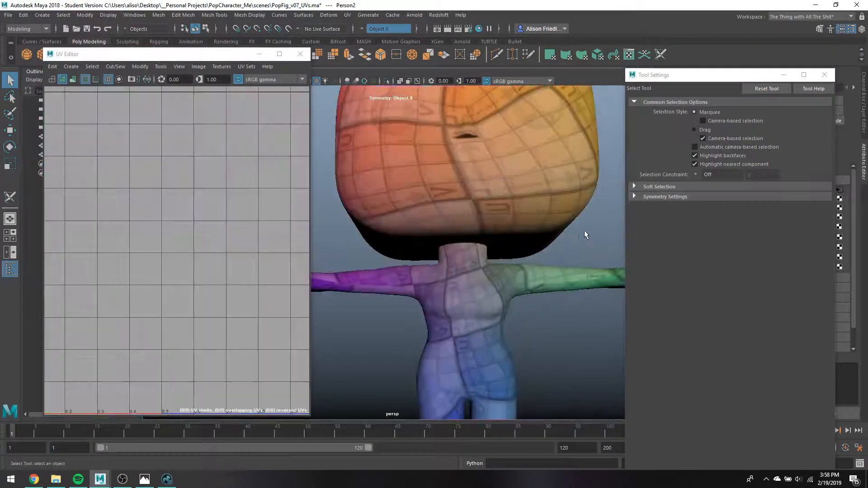
alt+drag(584, 231, 460, 284)
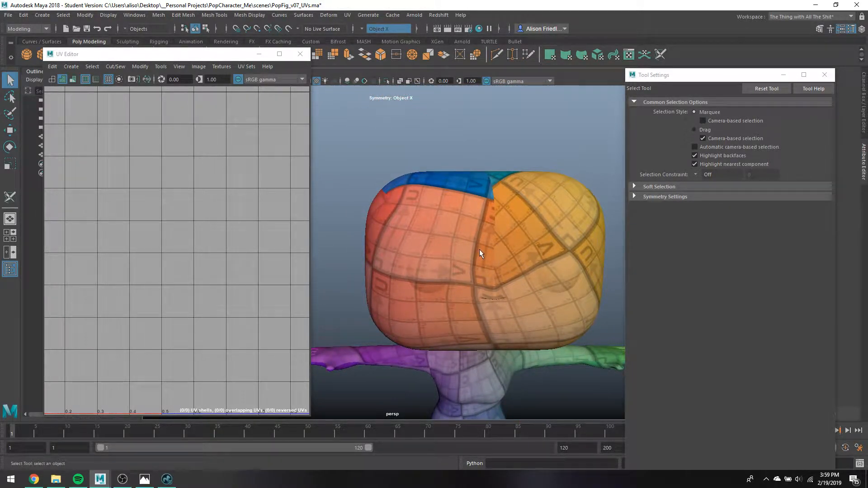
alt+drag(479, 249, 429, 202)
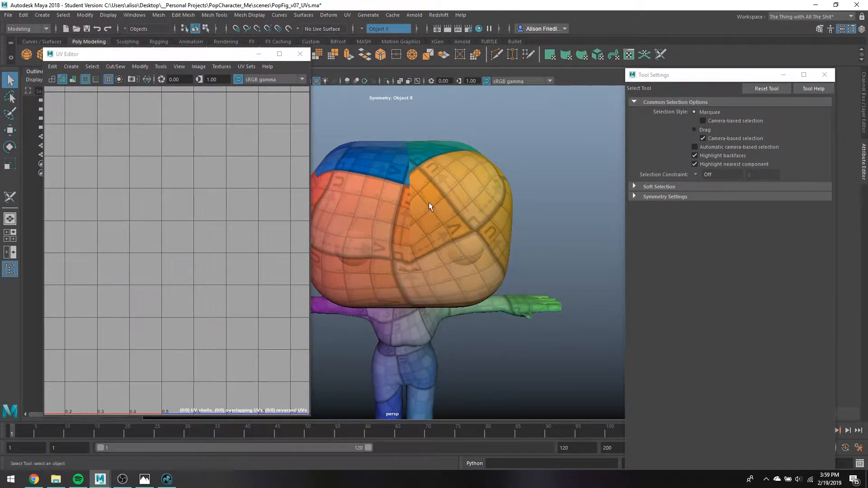
Reselect the character and activate the 3D Cut and Sew UV Tool on it.
click(429, 202)
right_click(429, 202)
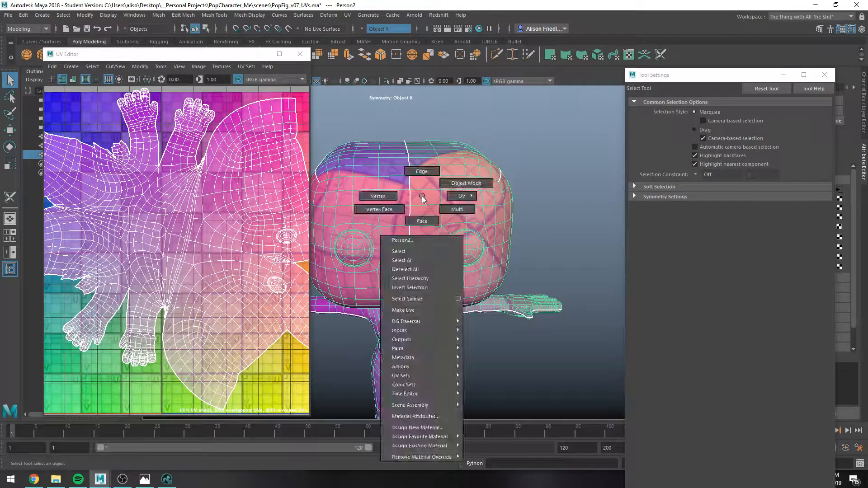
click(346, 15)
click(438, 216)
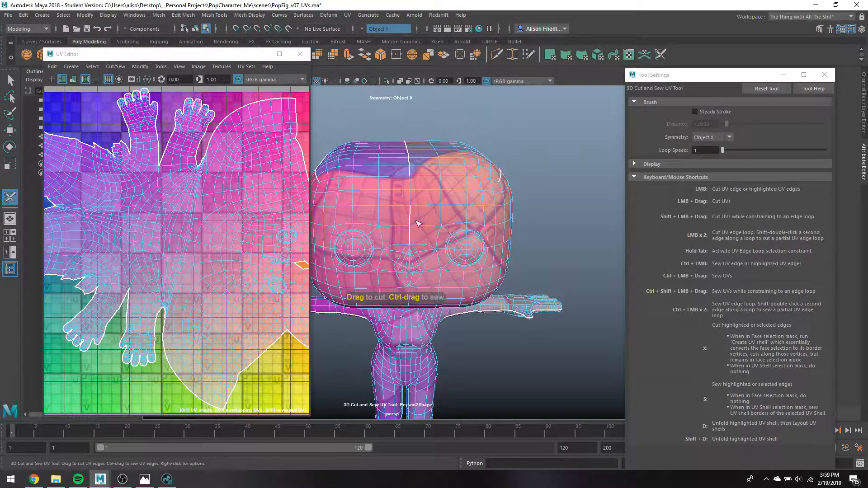
Sew and recut the vertical centre edge loop on the back of the head.
alt+drag(421, 181, 408, 199)
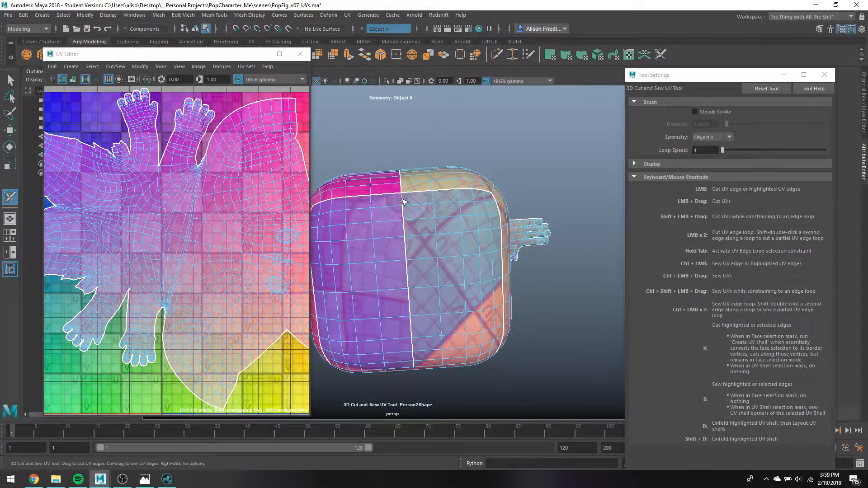
ctrl+double_click(405, 205)
double_click(409, 212)
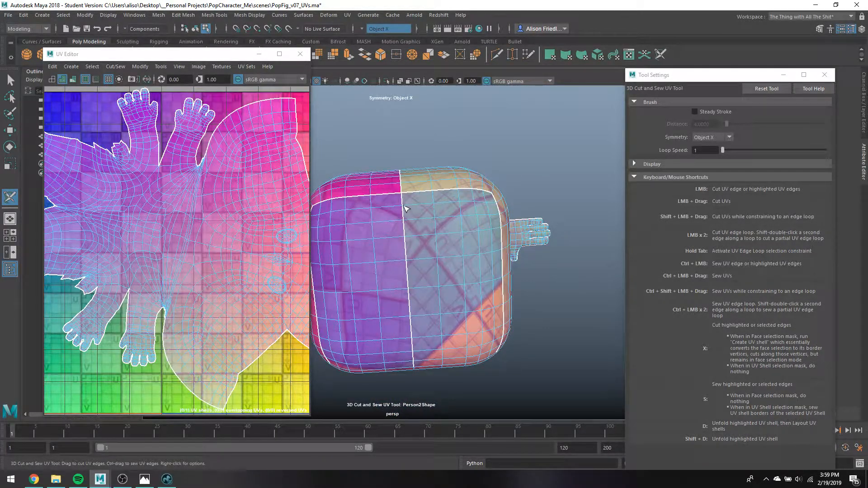
ctrl+double_click(405, 204)
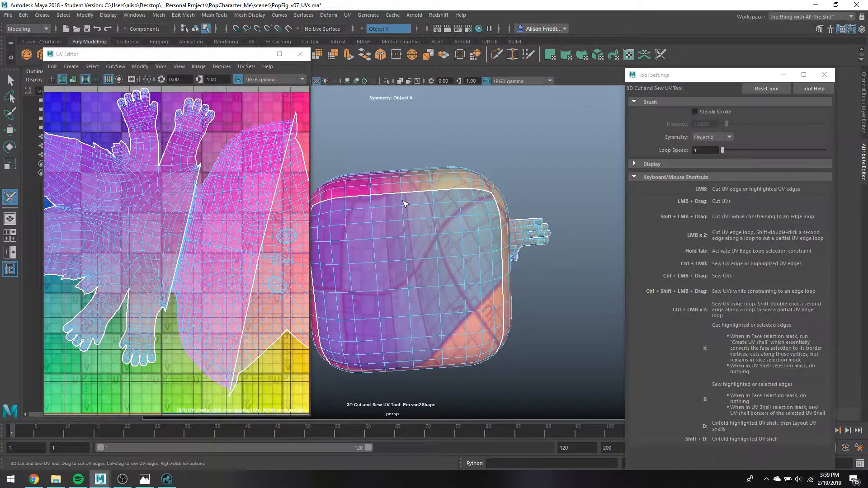
double_click(405, 205)
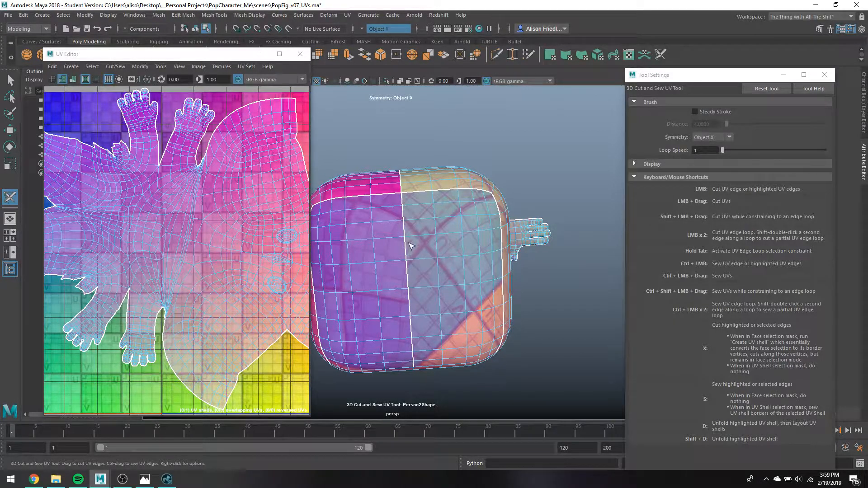
ctrl+click(405, 204)
click(417, 367)
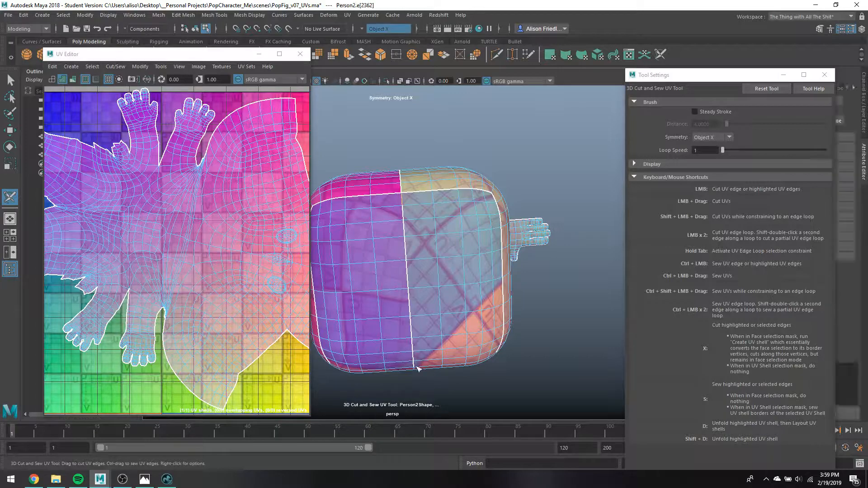
ctrl+double_click(416, 366)
Examine the seams along the character's back, legs and arms against the UV shell.
alt+drag(435, 279, 418, 241)
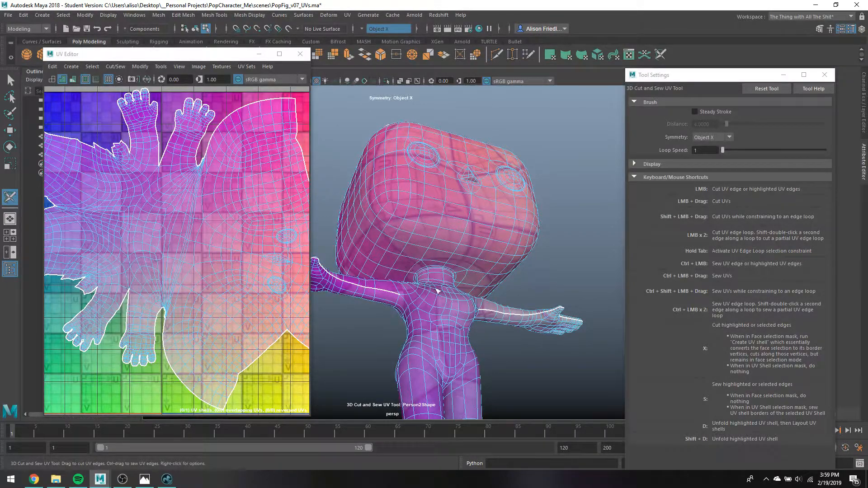
alt+drag(437, 291, 585, 294)
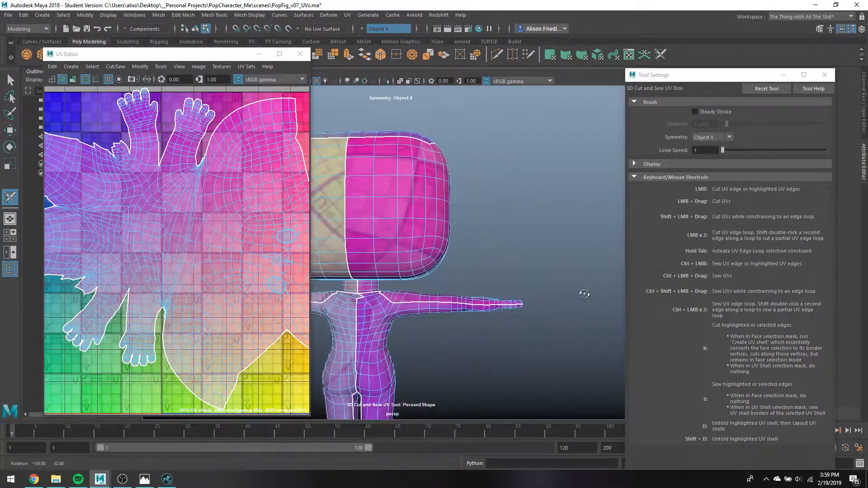
alt+middle_drag(423, 324, 476, 194)
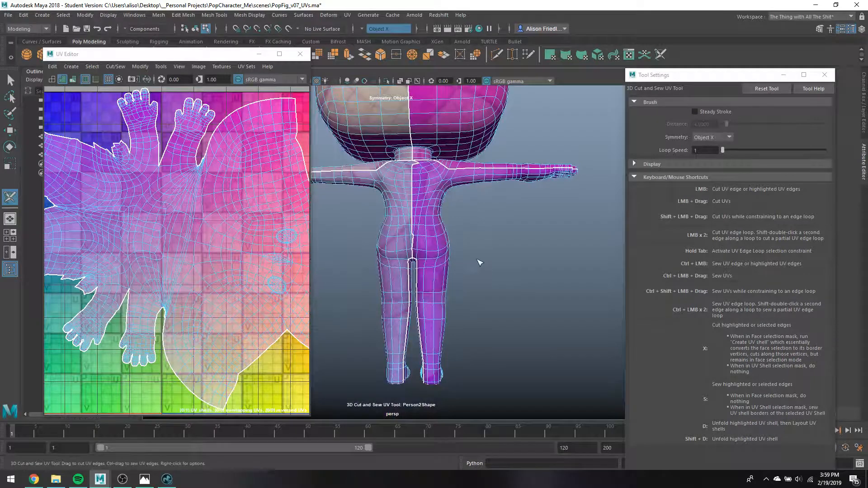
alt+middle_drag(146, 192, 192, 202)
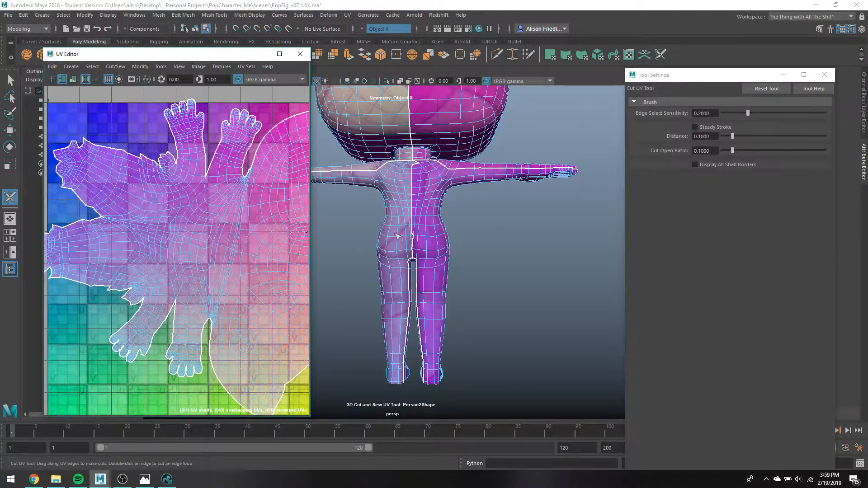
alt+drag(401, 230, 376, 247)
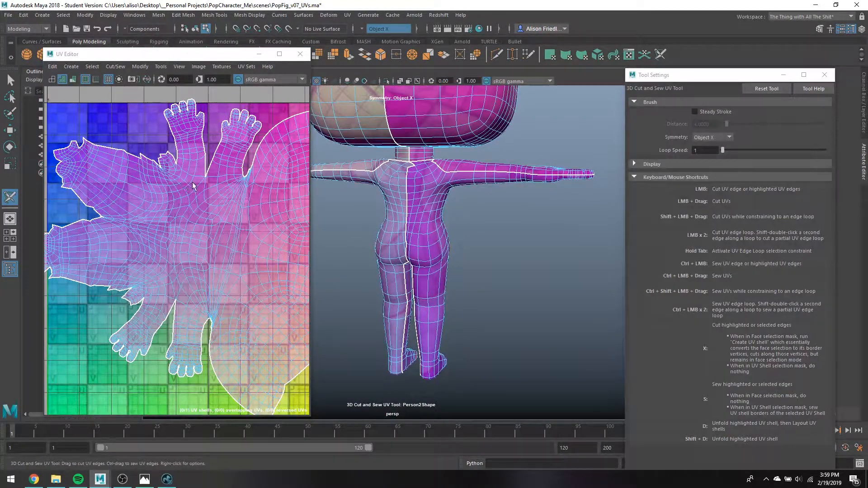
alt+drag(443, 213, 370, 202)
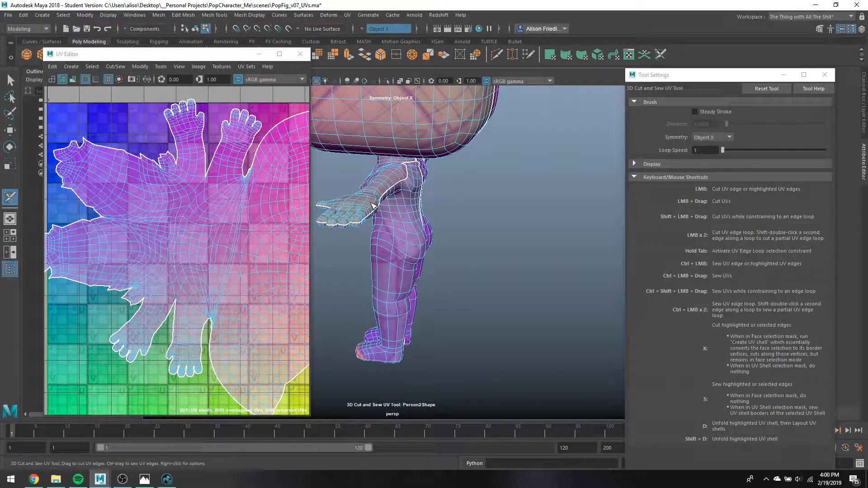
Sew the UV seam along the underside of the arm from the armpit to the thumb.
scroll(371, 206, up, 2)
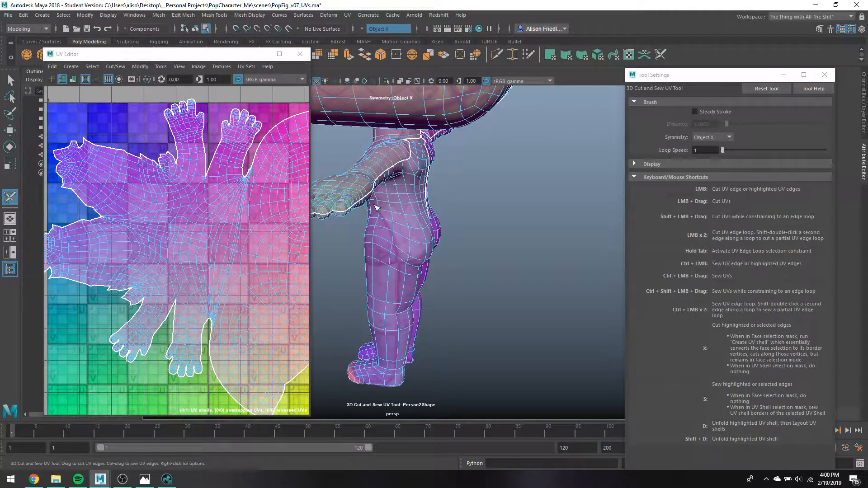
alt+drag(336, 194, 470, 192)
alt+middle_drag(469, 193, 414, 215)
scroll(413, 215, up, 4)
alt+drag(414, 216, 490, 221)
scroll(495, 219, up, 3)
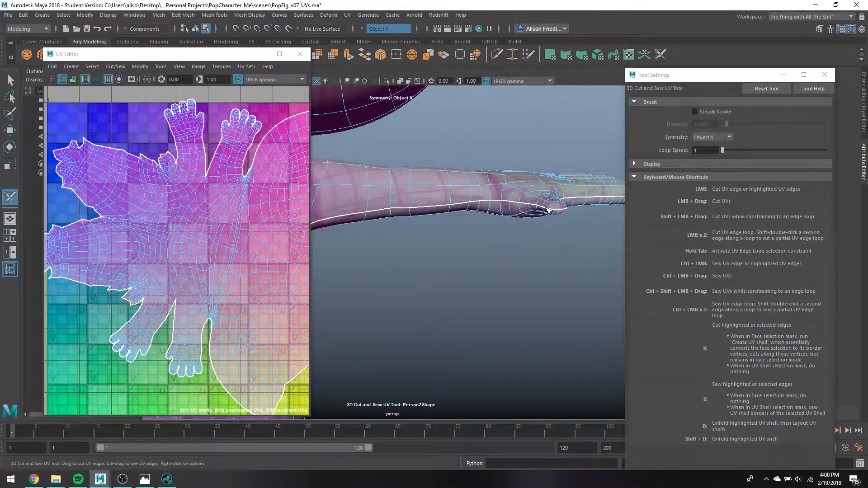
click(543, 214)
alt+middle_drag(434, 243, 379, 217)
click(434, 186)
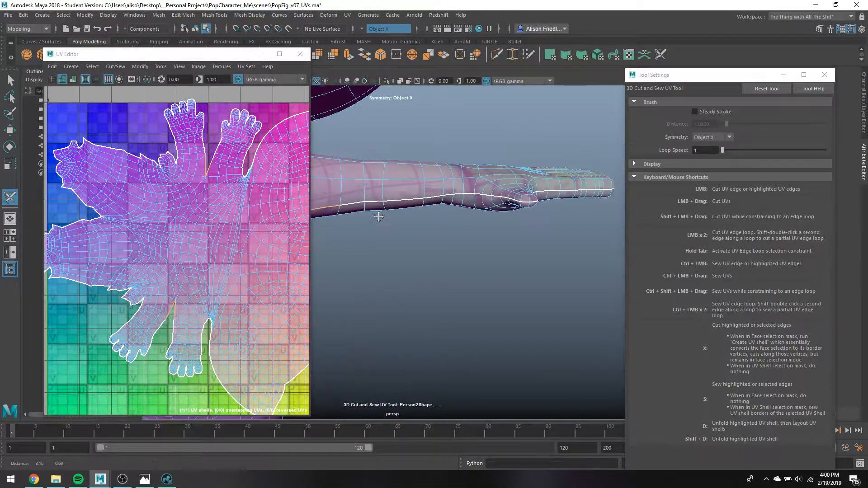
click(529, 207)
key(ctrl+z)
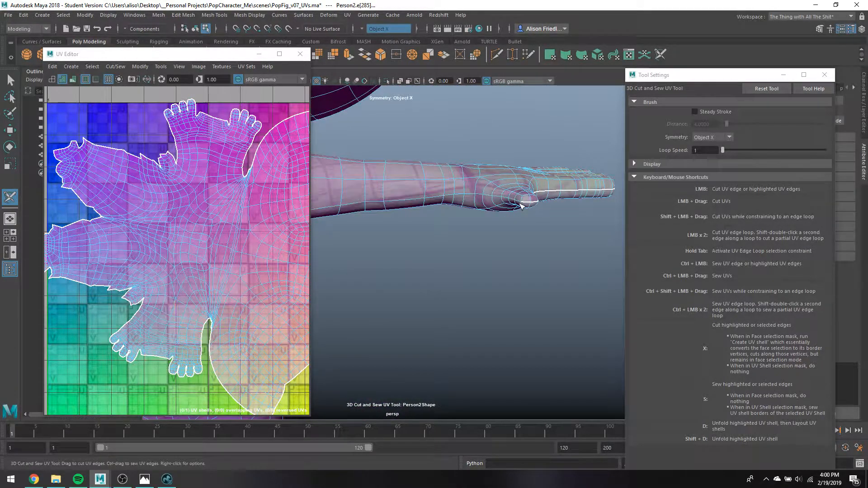
alt+drag(517, 206, 482, 220)
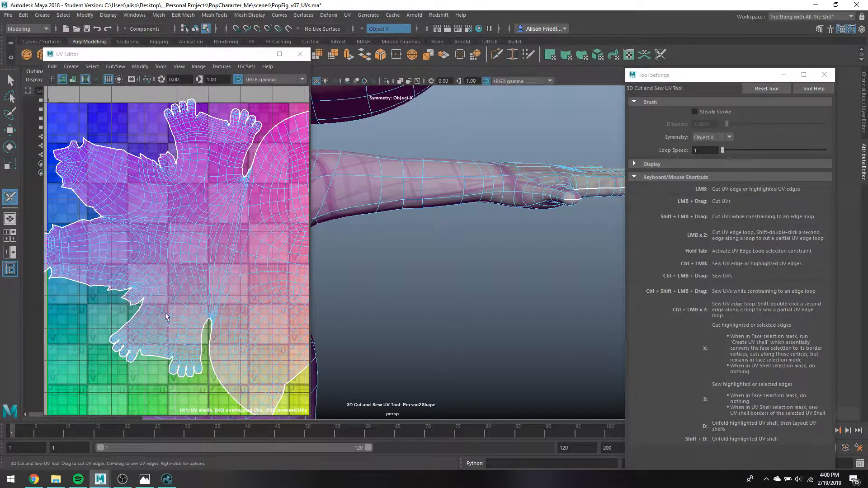
Select border edges at the jagged notch beside the arm in the UV Editor to locate them on the model.
alt+drag(470, 213, 605, 288)
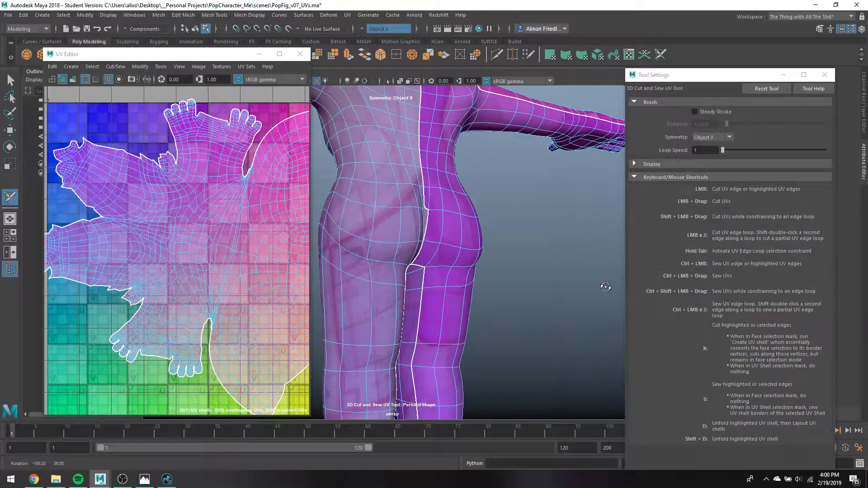
key(q)
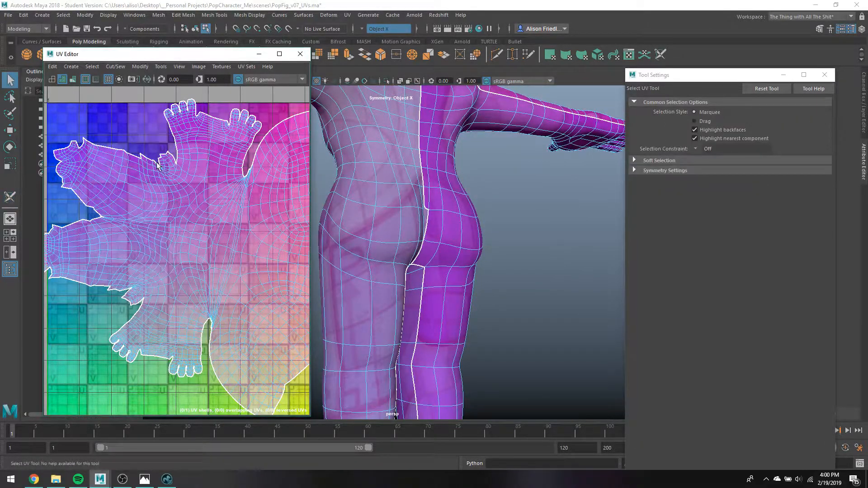
drag(156, 162, 162, 168)
key(q)
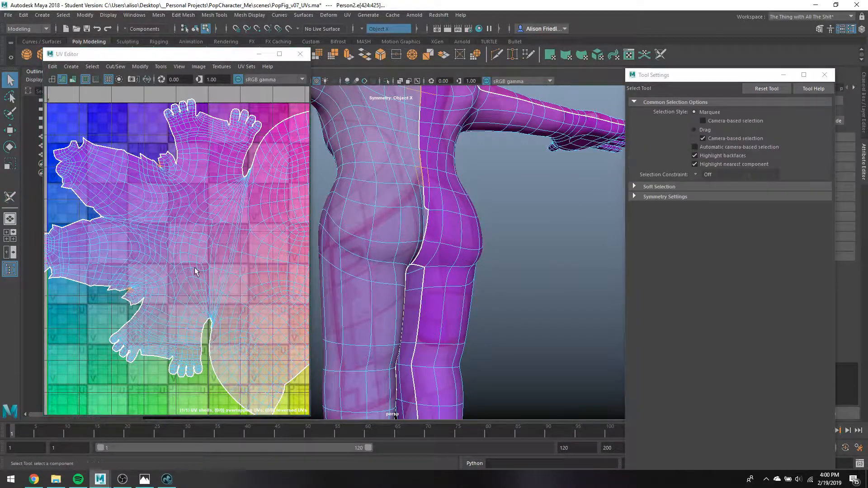
scroll(195, 270, up, 5)
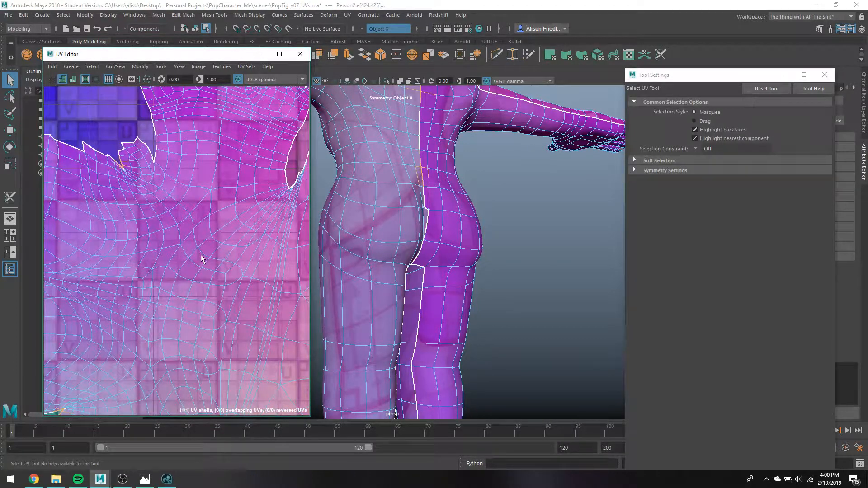
scroll(153, 186, down, 1)
alt+middle_drag(153, 186, 204, 228)
scroll(173, 201, up, 3)
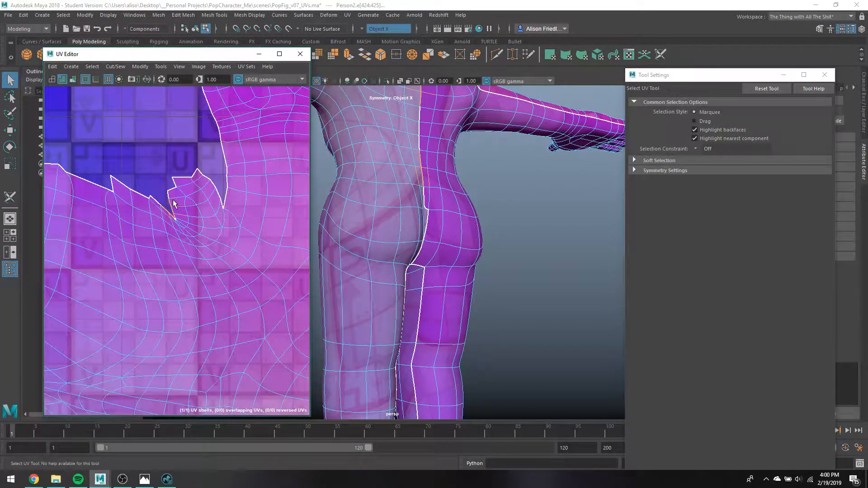
Pick another edge of the notch in the UV Editor and view the body in wireframe to locate it.
click(172, 208)
key(4)
alt+drag(415, 202, 407, 254)
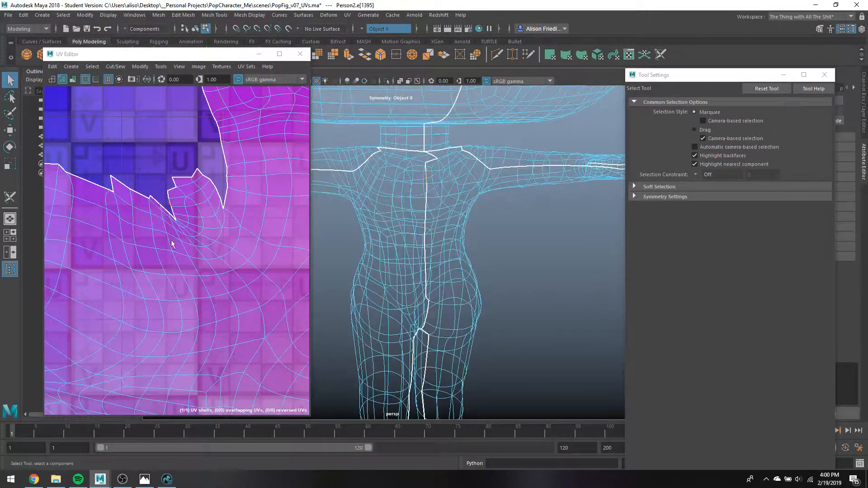
scroll(166, 243, down, 3)
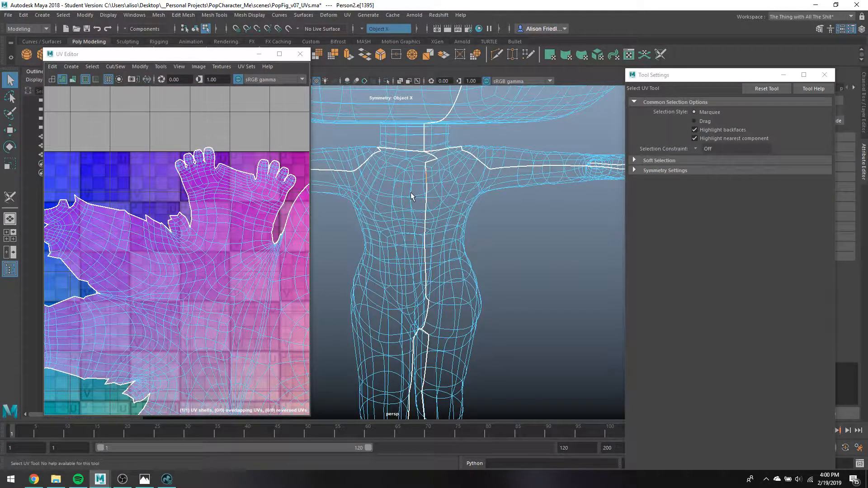
mouse_move(410, 192)
alt+mouse_down()
mouse_move(382, 186)
mouse_move(396, 183)
alt+mouse_up()
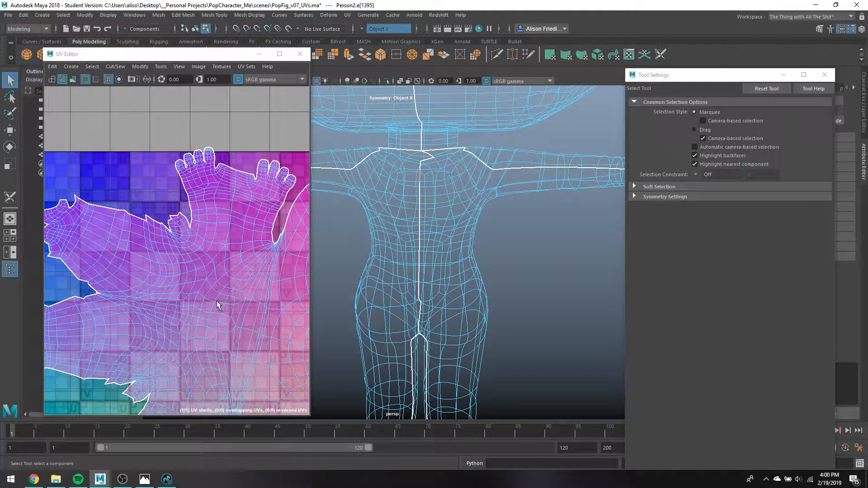
click(227, 319)
alt+middle_drag(414, 268, 443, 272)
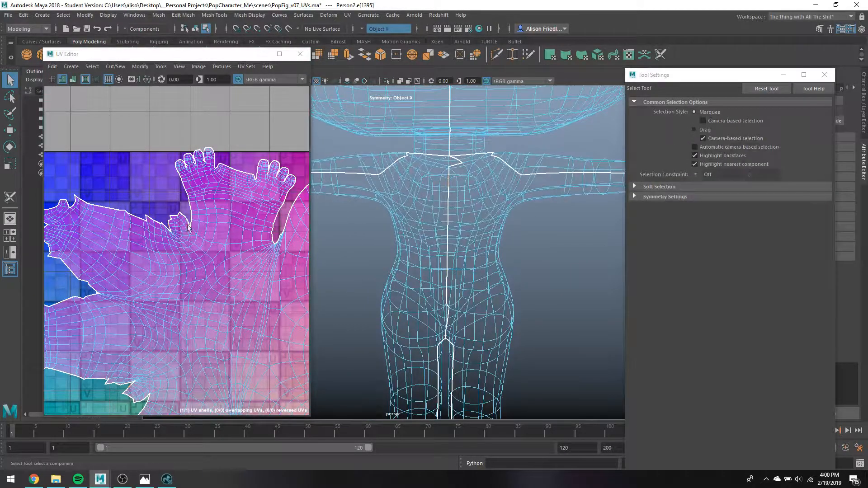
Select the UV border edge on the arm side of the notch and locate it on the model in shaded display.
scroll(189, 228, up, 3)
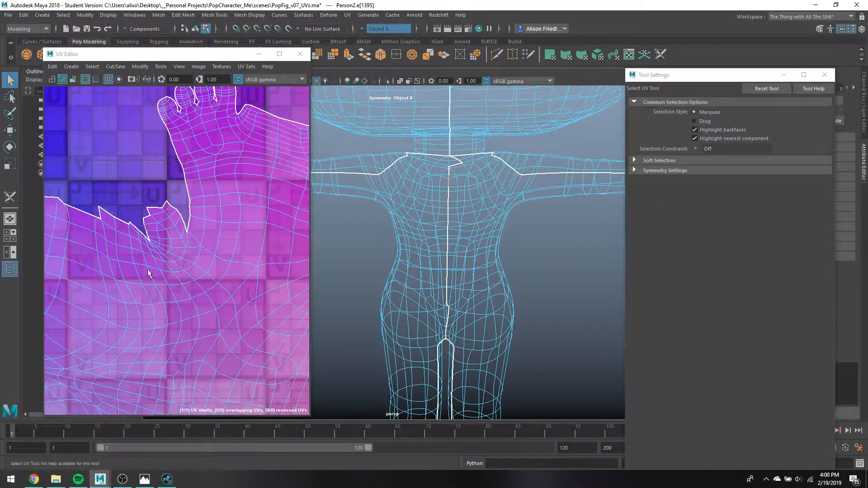
click(190, 223)
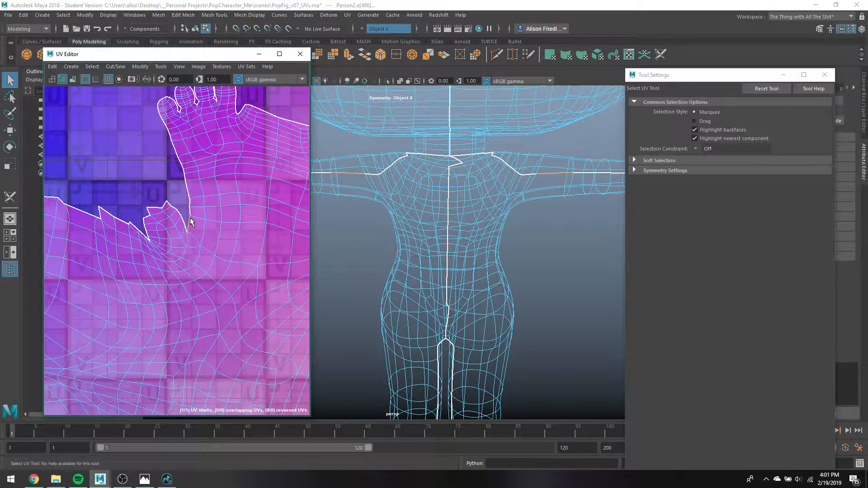
scroll(228, 226, down, 2)
alt+middle_drag(229, 226, 191, 209)
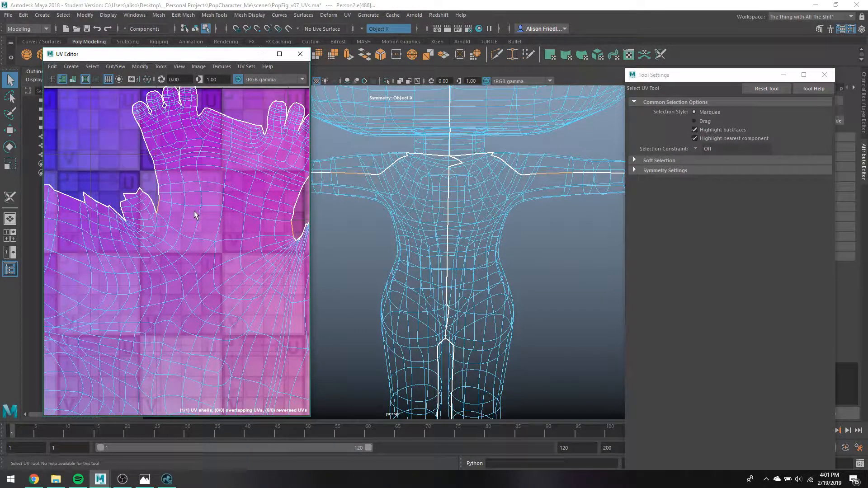
scroll(195, 214, down, 2)
key(5)
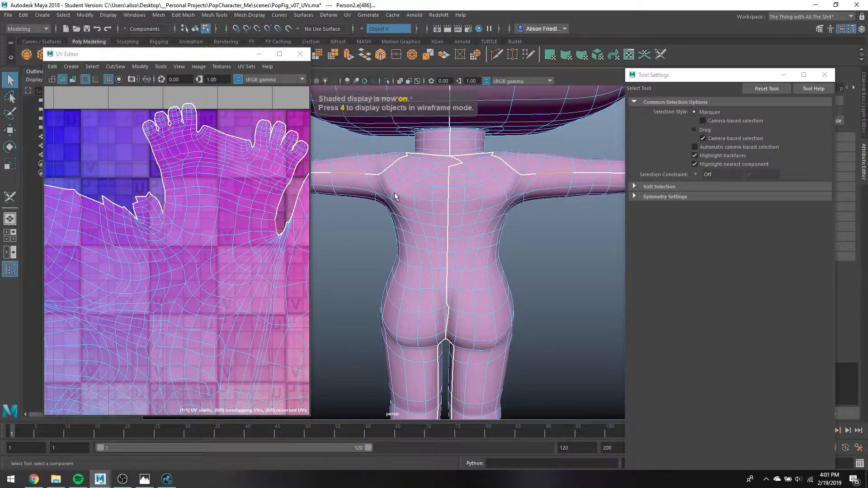
mouse_move(397, 198)
alt+mouse_down()
mouse_move(413, 181)
mouse_move(390, 189)
mouse_move(410, 190)
mouse_move(395, 186)
mouse_move(338, 209)
alt+mouse_up()
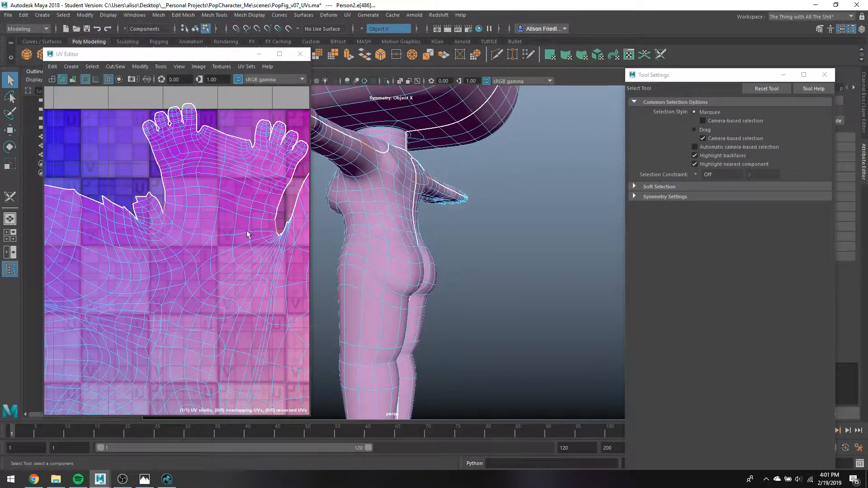
Examine the whole UV shell and the seams along the arms, back, buttocks and legs from several sides of the body.
scroll(247, 236, down, 4)
alt+middle_drag(248, 237, 210, 207)
scroll(208, 204, down, 1)
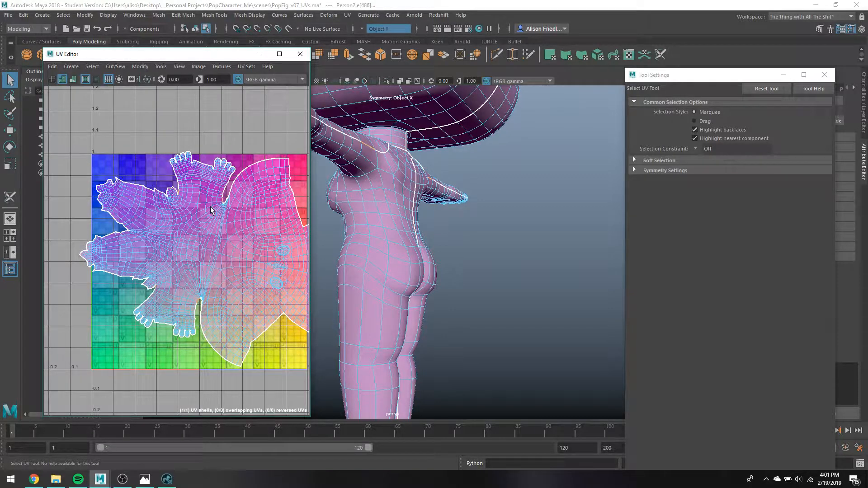
alt+drag(389, 235, 409, 219)
right_click(409, 219)
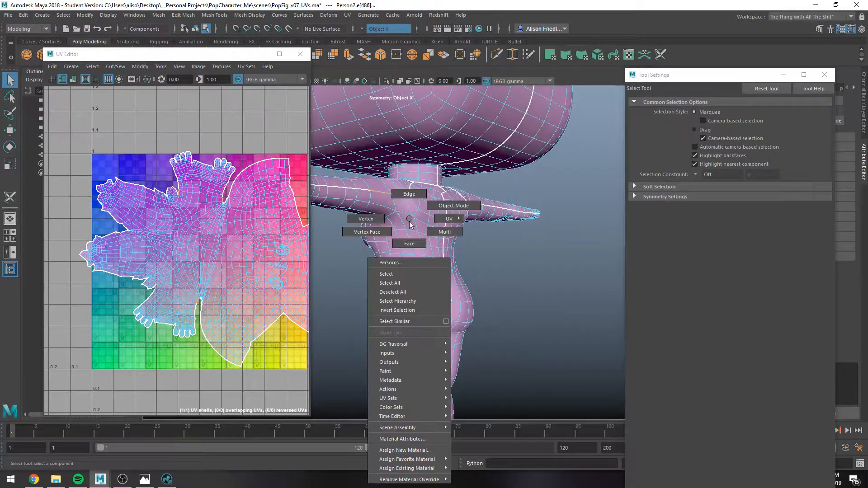
mouse_move(409, 225)
right_down()
mouse_move(409, 214)
mouse_move(410, 235)
mouse_move(408, 197)
mouse_move(409, 211)
right_up()
click(10, 197)
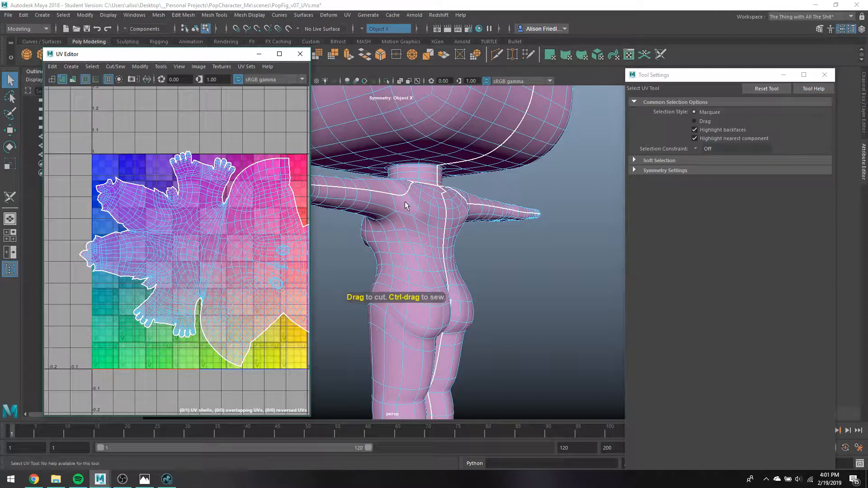
key(q)
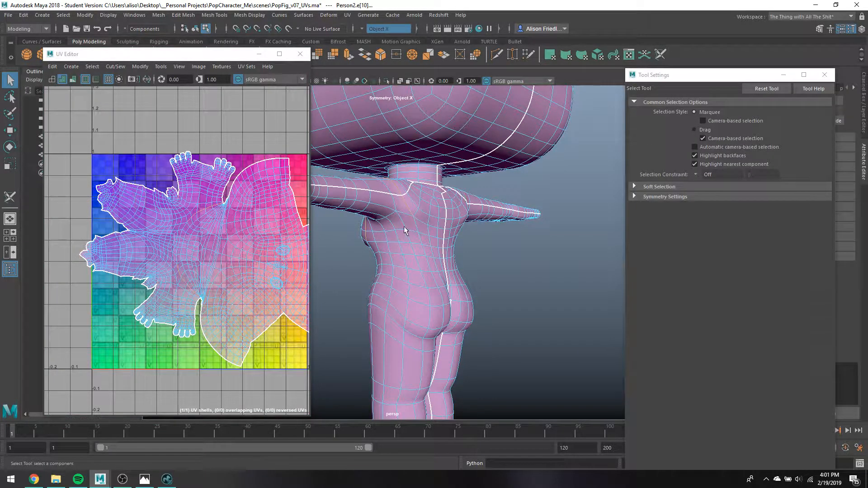
click(390, 221)
alt+drag(406, 354, 348, 265)
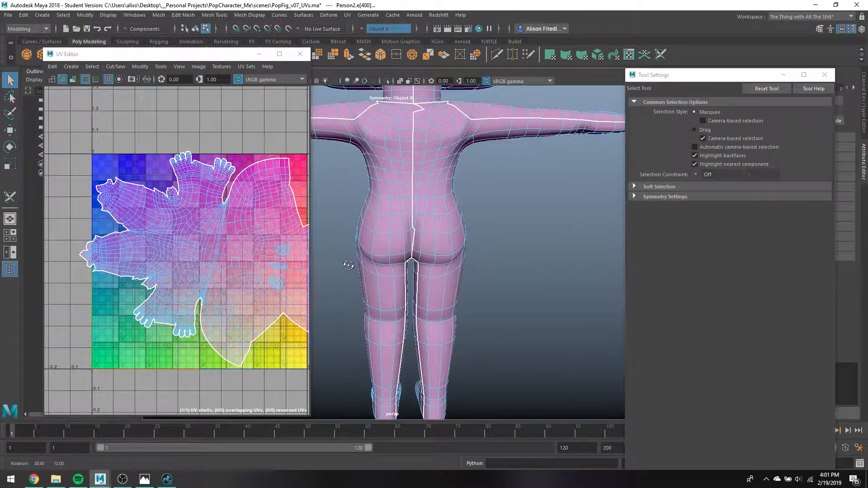
alt+drag(417, 247, 412, 199)
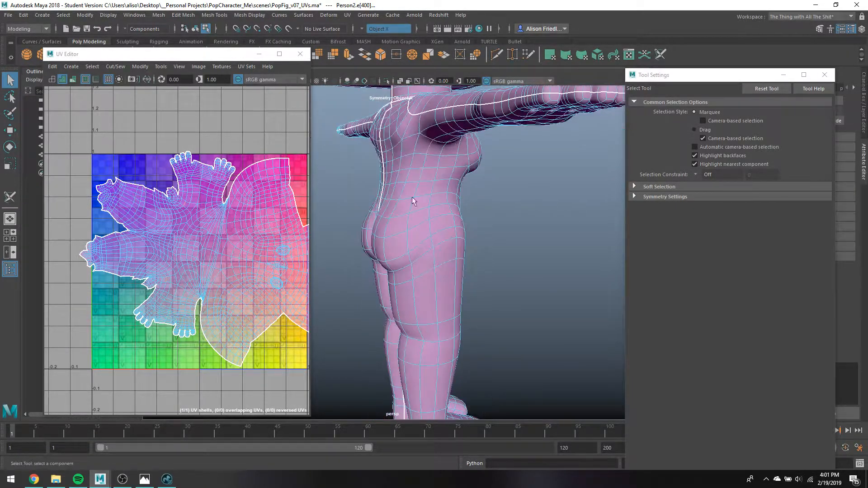
alt+middle_drag(438, 251, 412, 223)
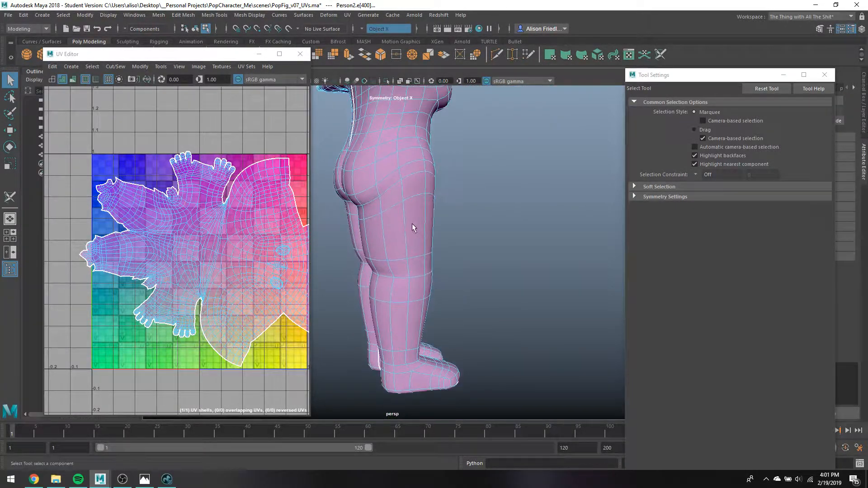
alt+drag(376, 229, 432, 221)
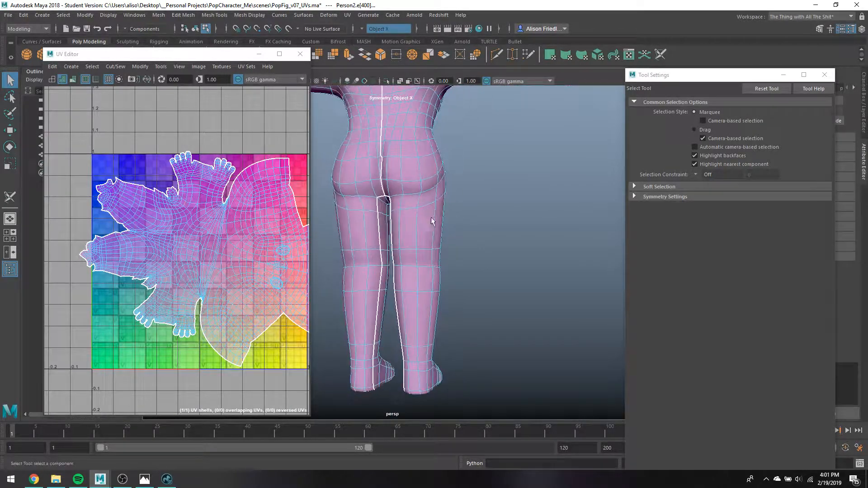
alt+middle_drag(431, 211, 405, 298)
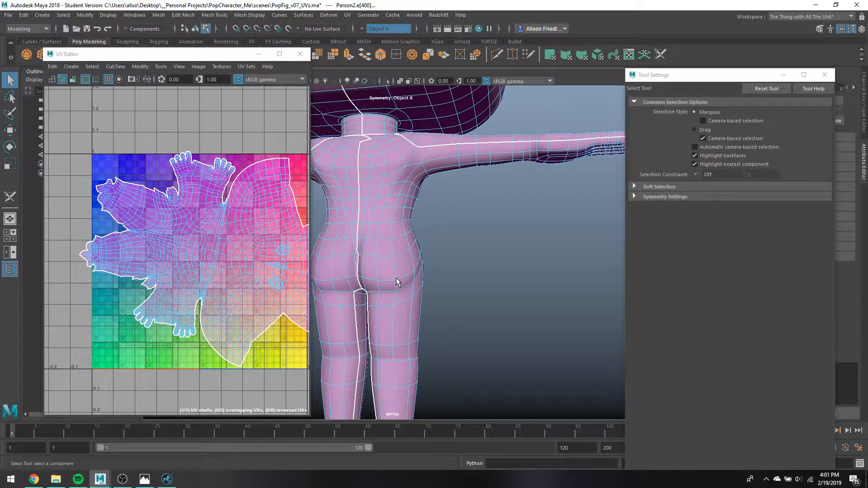
Cut the UVs around the edge loop where each arm meets the shoulder to separate both arms from the torso.
alt+drag(425, 154, 378, 175)
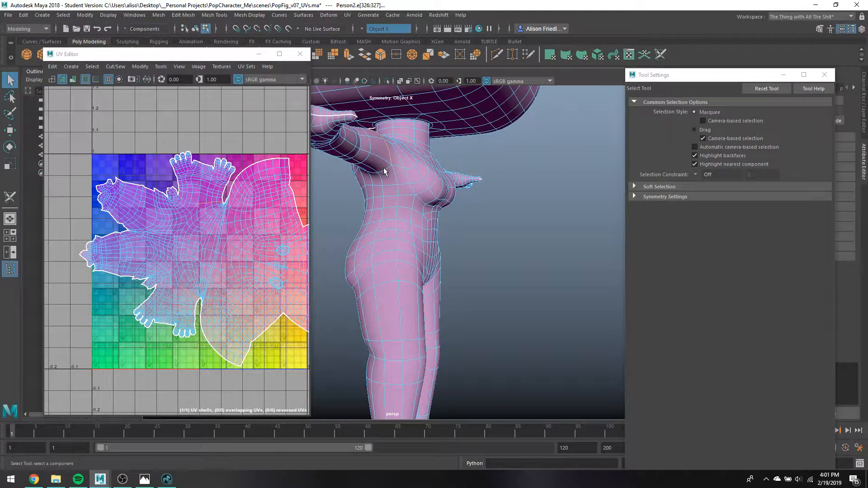
click(241, 226)
right_drag(241, 226, 280, 329)
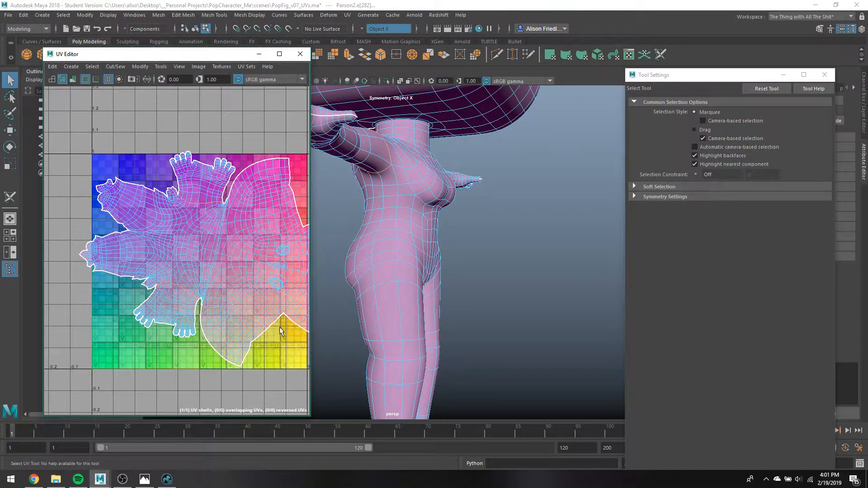
alt+drag(465, 181, 398, 240)
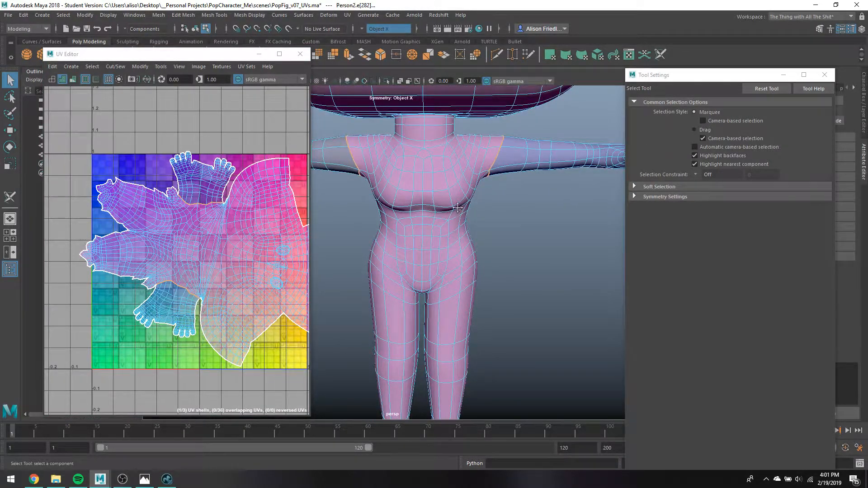
Cut a new UV seam along the top of the shoulder, from the neck seam to the arm cut.
alt+drag(458, 207, 428, 189)
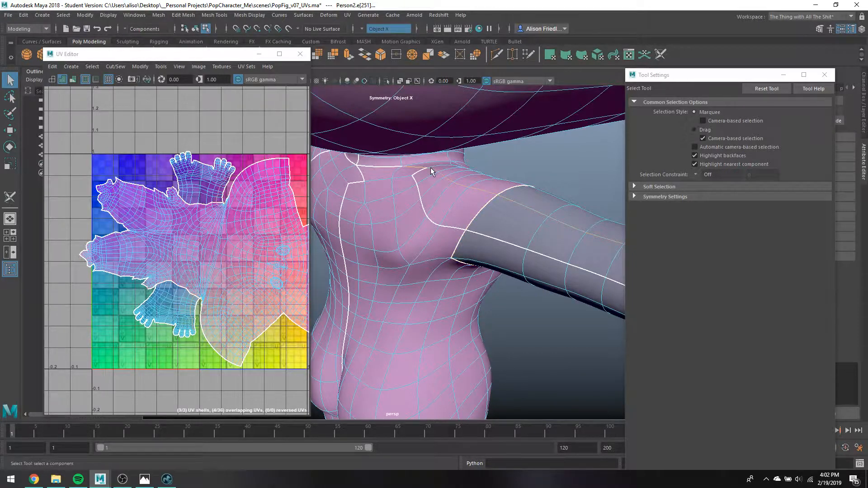
key(ctrl+z)
key(ctrl+z)
key(g)
right_drag(415, 171, 415, 148)
click(417, 173)
double_click(417, 182)
click(451, 223)
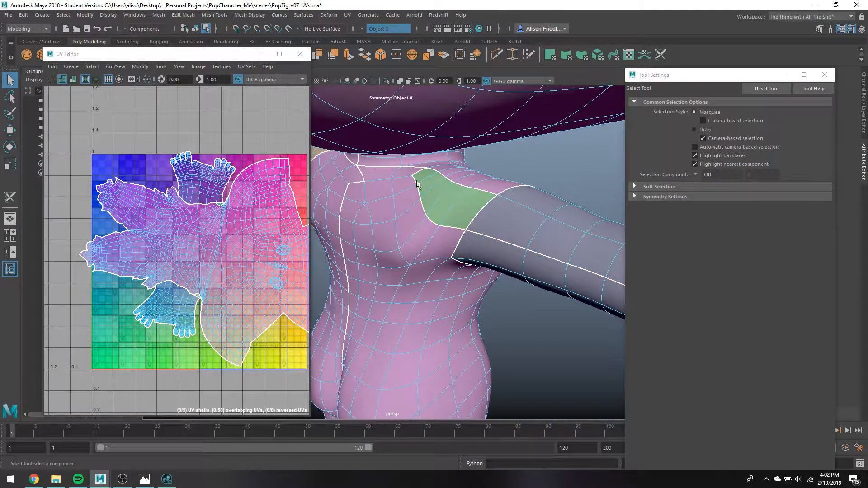
Select the old seam edges on the back side of the shoulder patch and sew them.
double_click(417, 182)
click(458, 232)
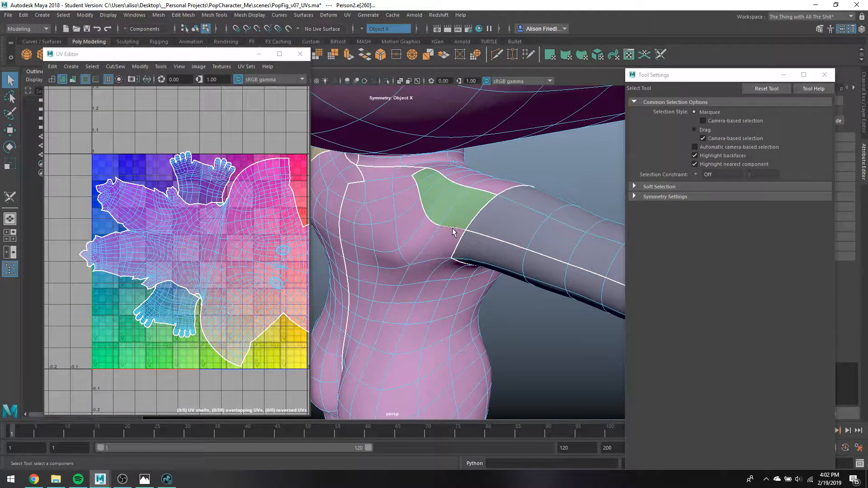
click(417, 179)
right_drag(197, 169, 235, 281)
Select all the UV shells in the UV Editor and unfold them.
scroll(489, 203, down, 5)
alt+drag(487, 201, 358, 206)
alt+middle_drag(393, 194, 451, 152)
right_drag(236, 217, 199, 203)
drag(153, 176, 269, 328)
right_drag(234, 275, 277, 466)
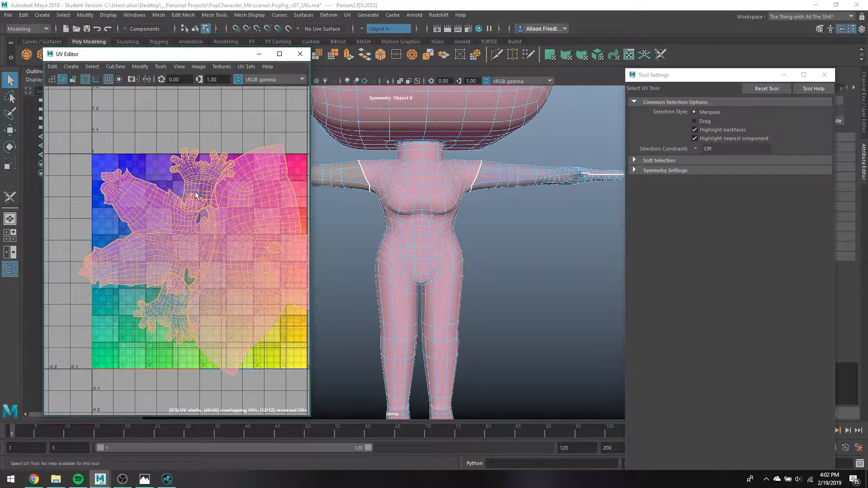
Move the two arm UV shells away from the torso toward the foot end of the body shell.
click(198, 182)
key(w)
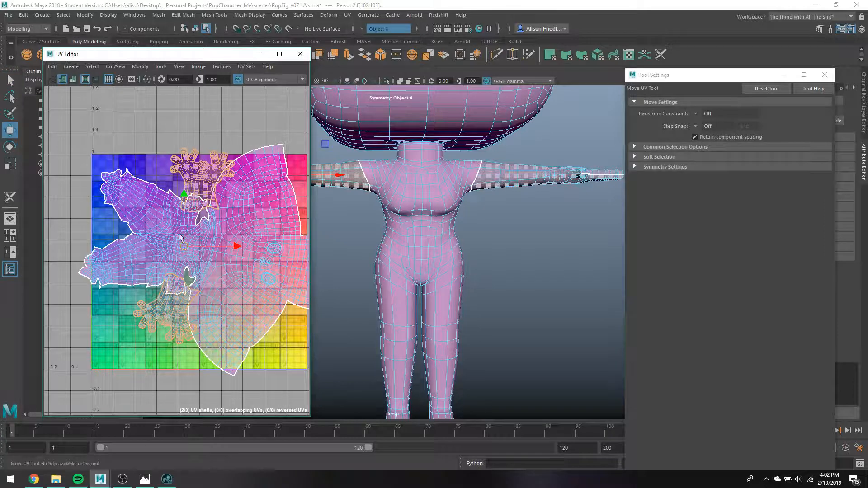
drag(185, 246, 97, 228)
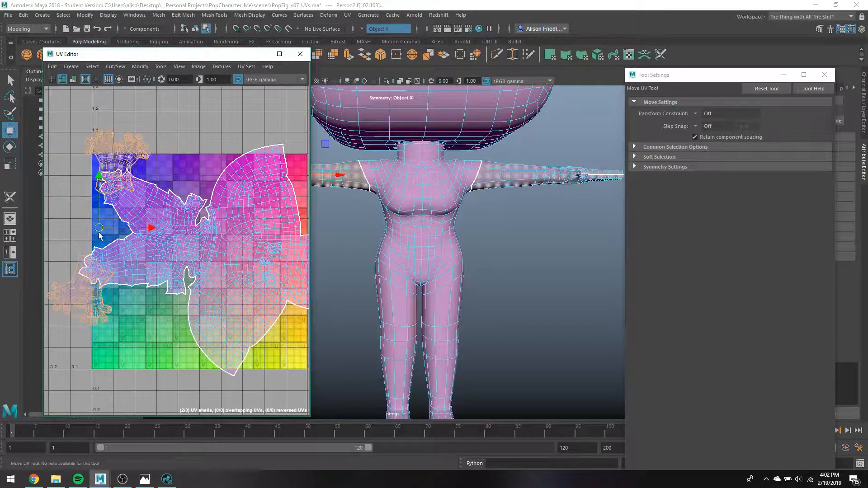
Show the model with its texture in object mode and examine the mapping from the front and back.
scroll(429, 163, down, 4)
alt+middle_drag(429, 119, 434, 169)
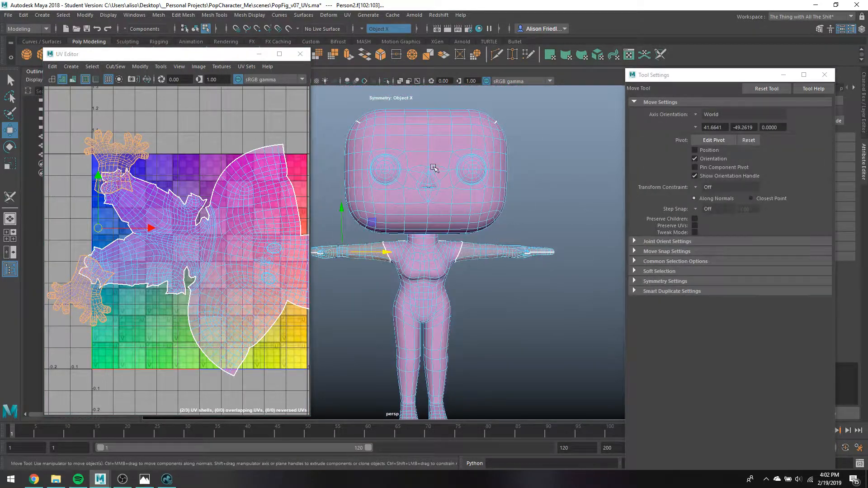
key(6)
right_drag(437, 165, 464, 152)
click(519, 171)
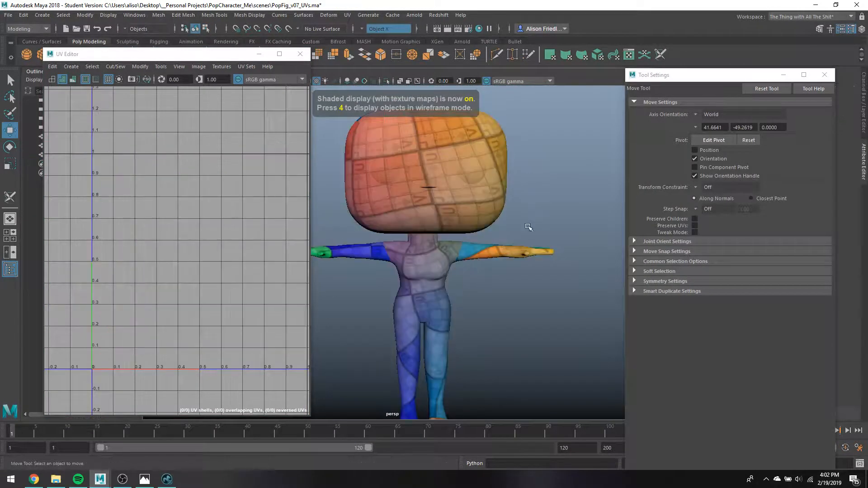
alt+drag(519, 171, 406, 264)
click(406, 265)
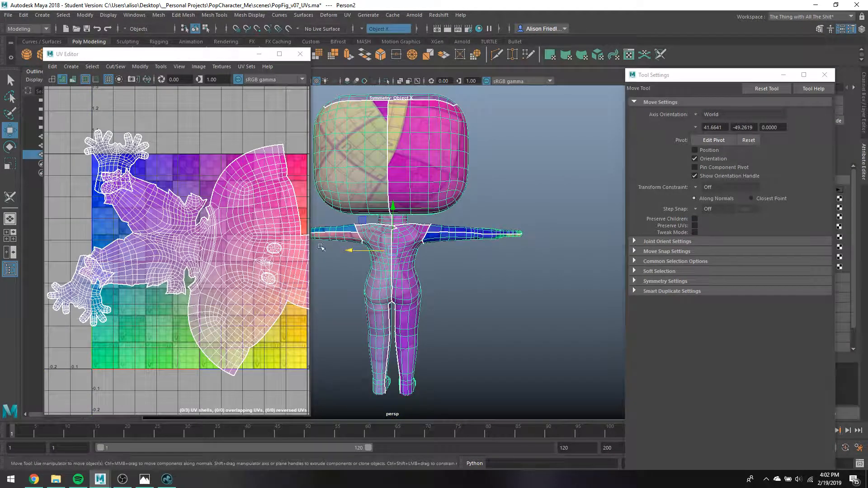
Cut the UVs around the edge loop at the top of the neck to separate the head from the body.
scroll(231, 232, up, 3)
scroll(217, 229, up, 2)
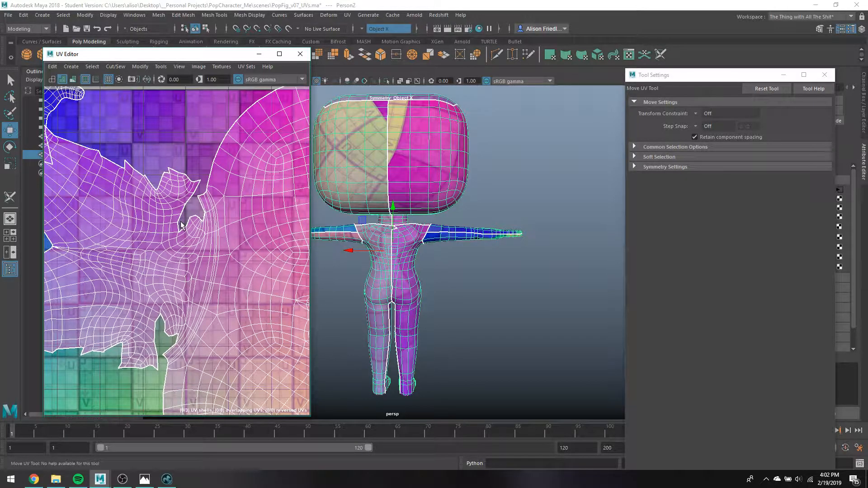
scroll(181, 222, down, 1)
scroll(376, 237, up, 5)
alt+drag(380, 235, 406, 239)
alt+drag(421, 206, 419, 138)
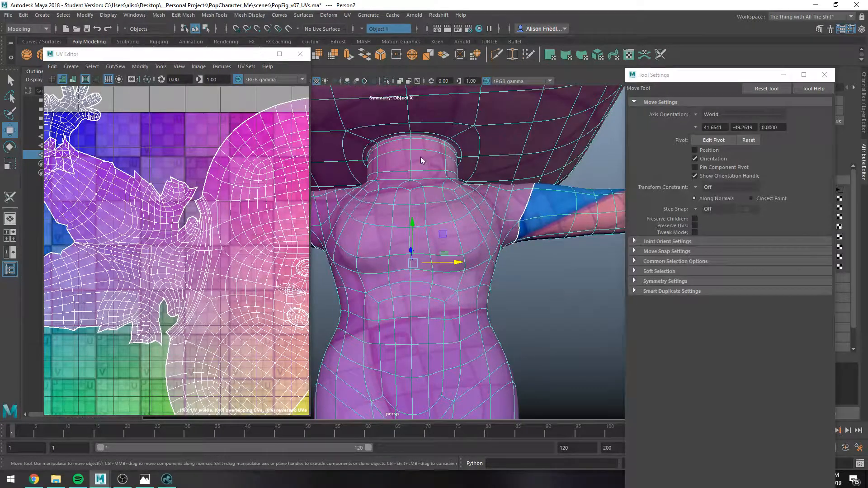
key(q)
click(419, 138)
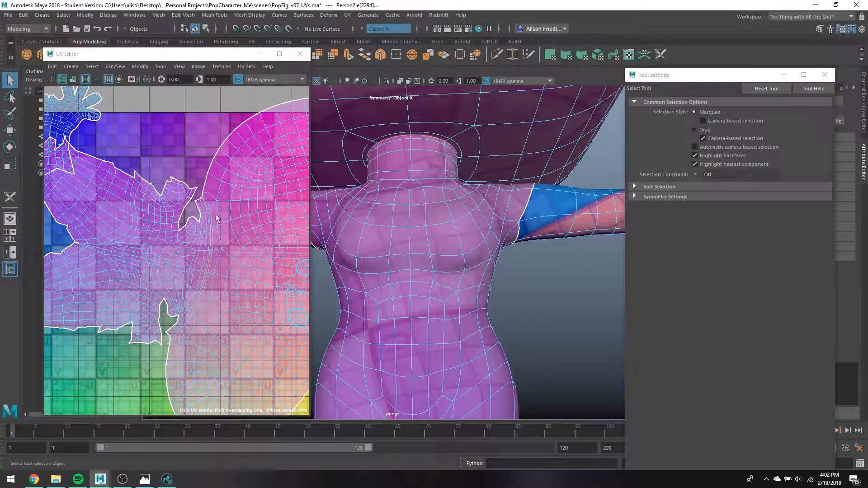
right_drag(206, 217, 251, 322)
Select the head's UV shell and examine the head and its seams from the side and below.
right_drag(259, 196, 234, 186)
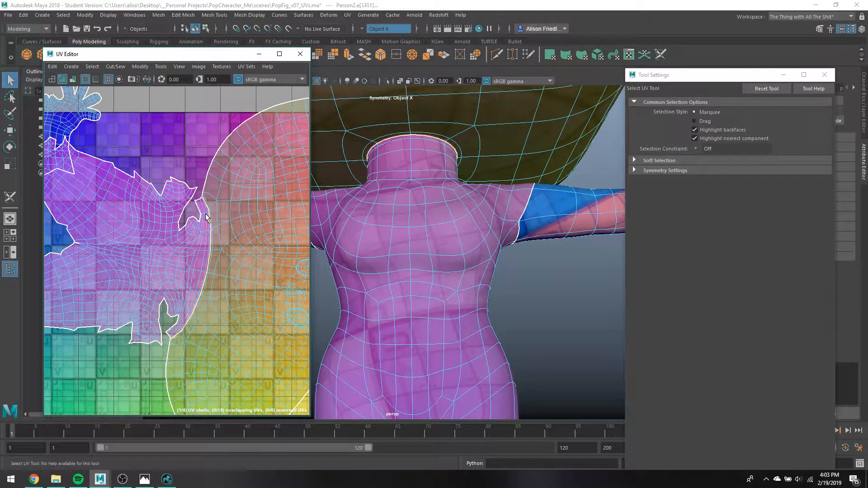
right_drag(162, 216, 151, 207)
click(229, 208)
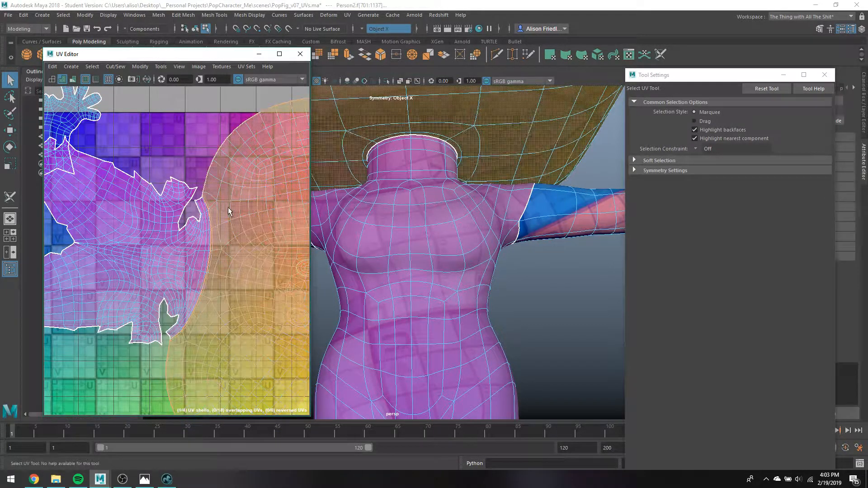
scroll(412, 163, down, 5)
alt+drag(420, 162, 584, 165)
alt+middle_drag(516, 170, 531, 189)
alt+drag(531, 189, 466, 221)
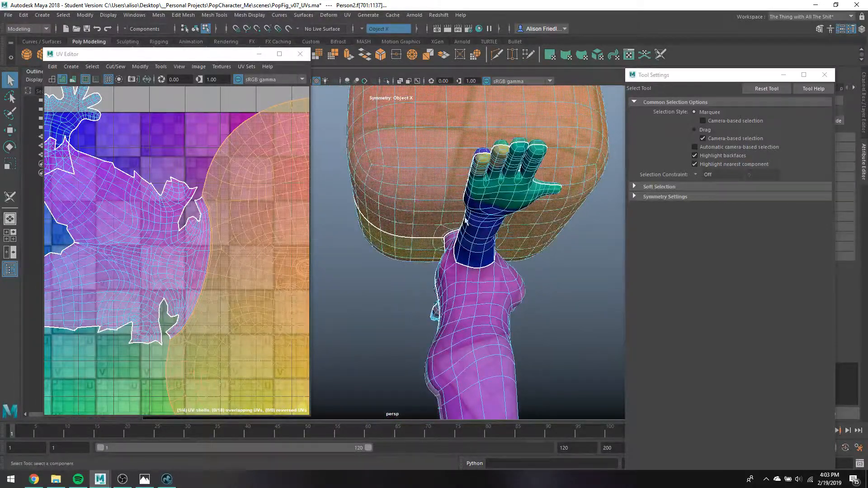
Cut the UVs along the horizontal row of edges across the lower back of the head, between its corners.
right_drag(403, 183, 404, 167)
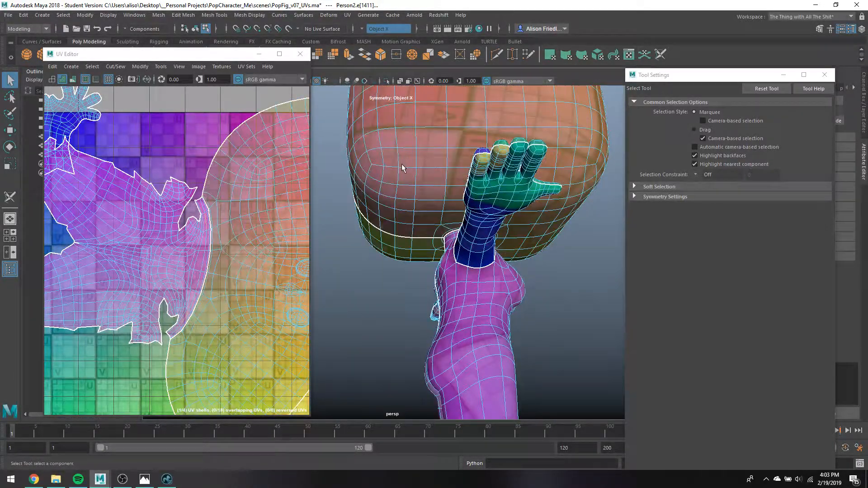
click(402, 164)
click(368, 168)
alt+drag(382, 195, 436, 226)
scroll(274, 246, down, 2)
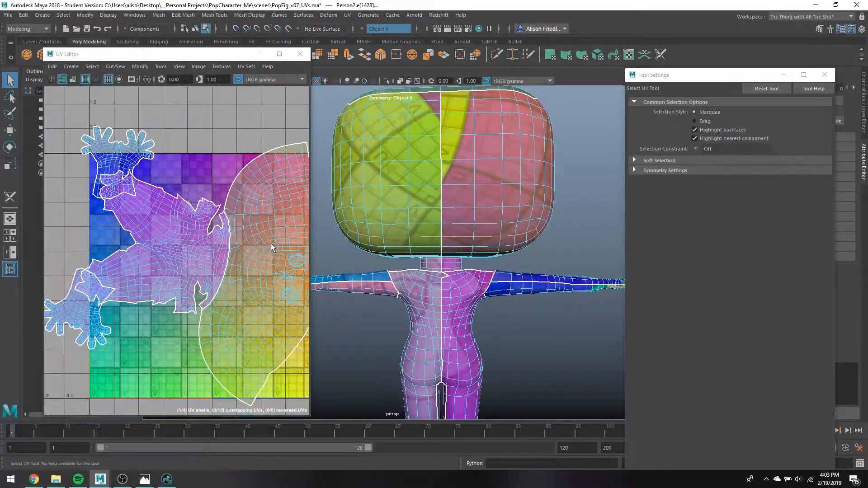
Select all the UV shells, check the seams on the arm and hand, and unfold the shells.
right_drag(270, 244, 235, 228)
click(265, 272)
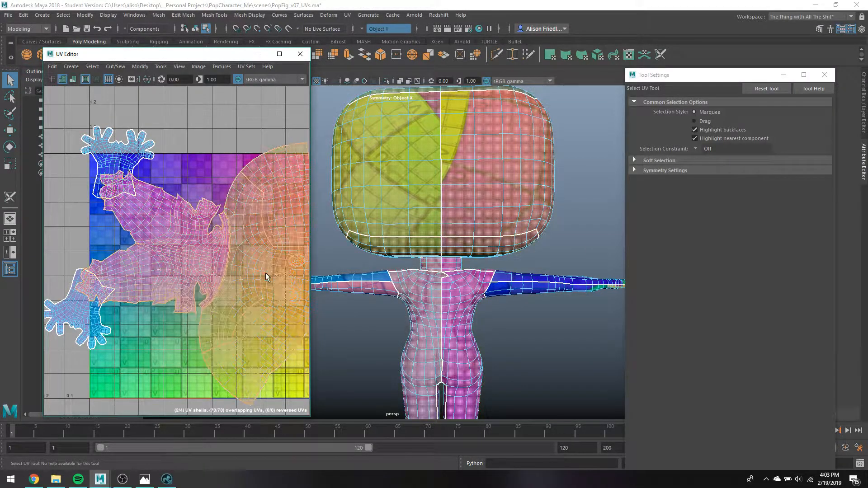
drag(292, 337, 294, 340)
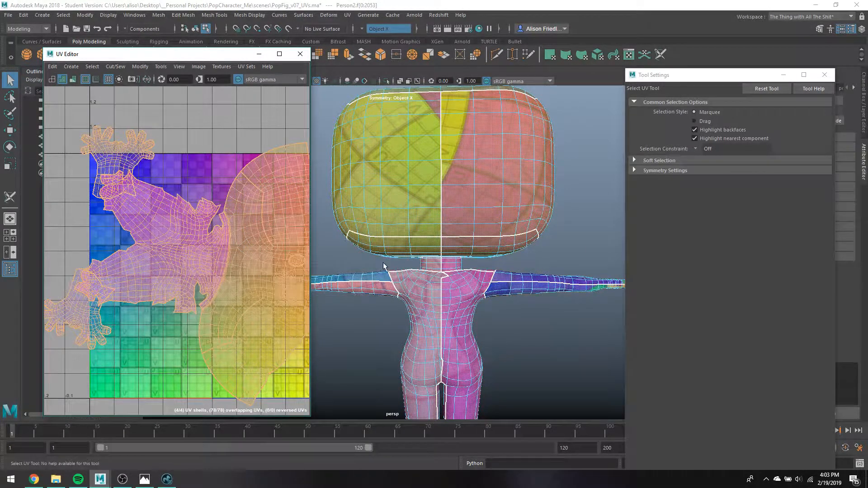
alt+drag(384, 266, 461, 310)
alt+right_drag(371, 236, 399, 247)
alt+middle_drag(399, 246, 421, 248)
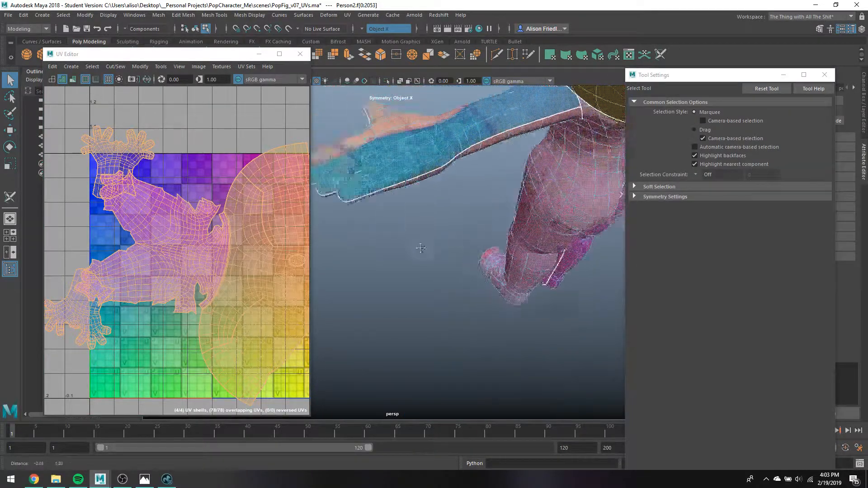
alt+drag(420, 248, 469, 299)
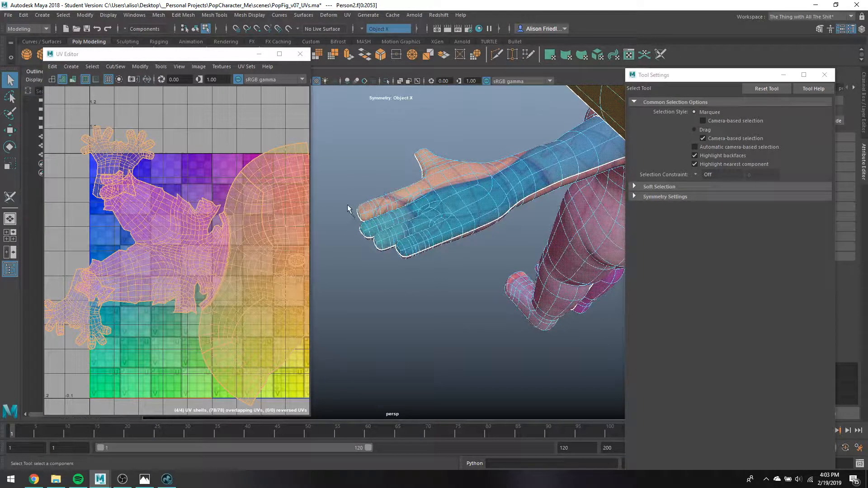
right_drag(212, 222, 257, 466)
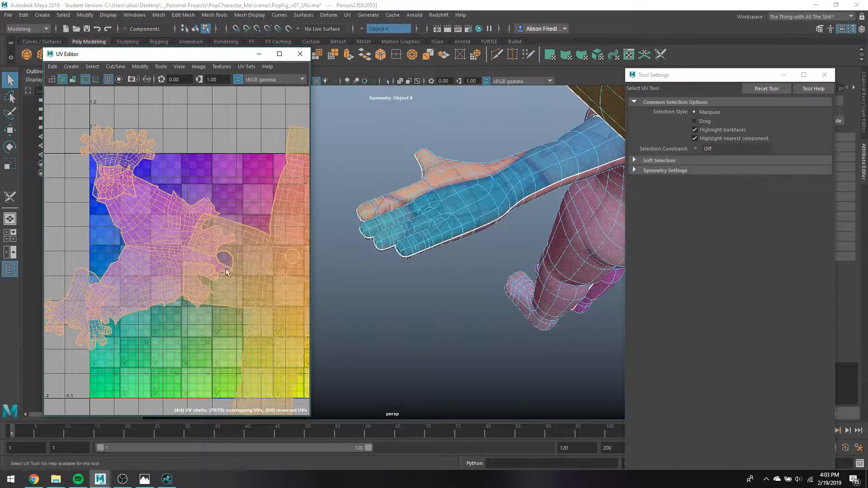
Move the head's UV shell sideways so it no longer overlaps the body shell.
click(257, 241)
key(w)
scroll(272, 278, down, 3)
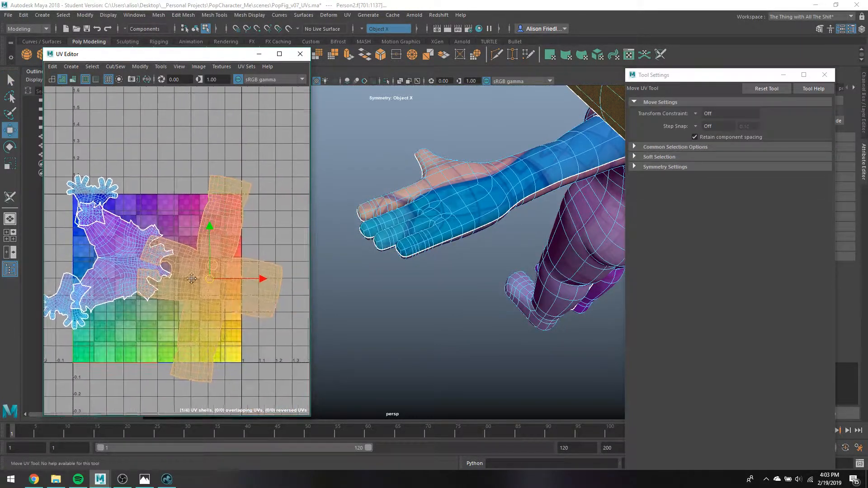
drag(208, 279, 264, 252)
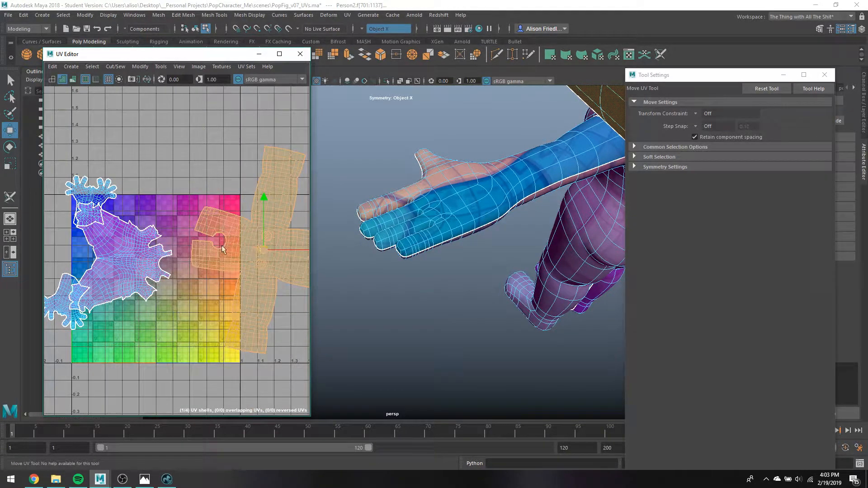
Select the edges of the open slit beside the neck hole in the head shell and sew them together.
right_drag(222, 249, 202, 237)
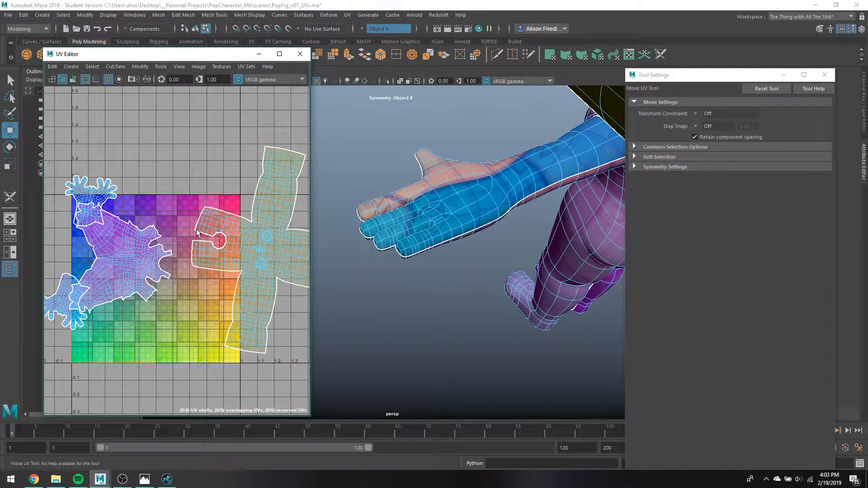
click(214, 239)
key(q)
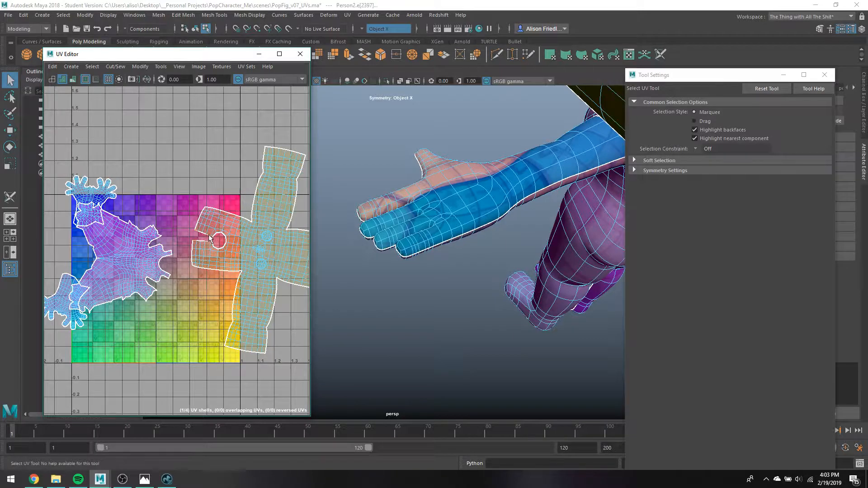
right_drag(211, 235, 194, 207)
scroll(208, 238, up, 5)
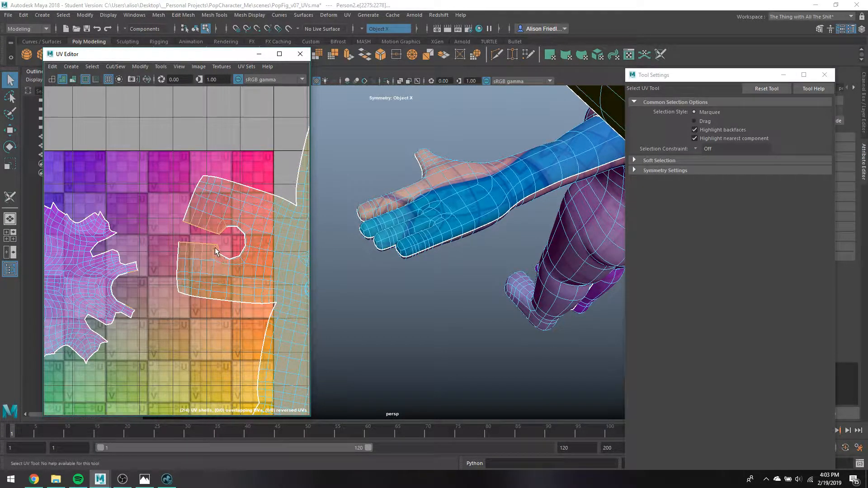
right_drag(211, 246, 228, 317)
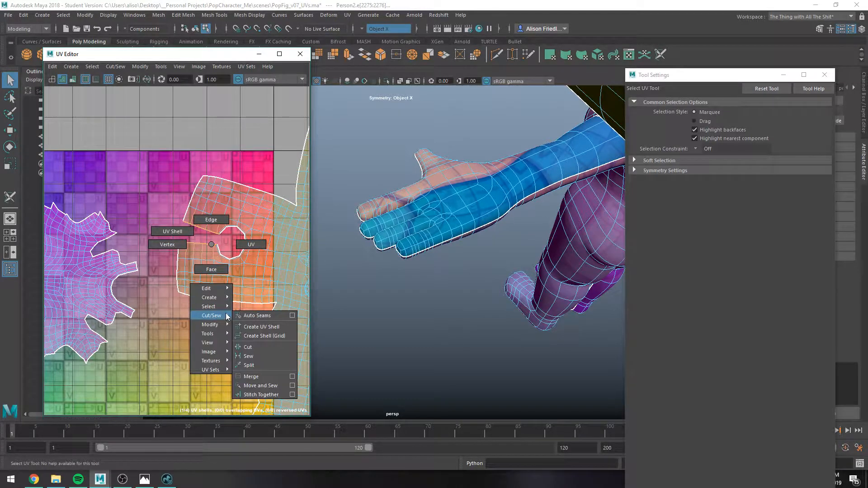
right_drag(258, 347, 256, 352)
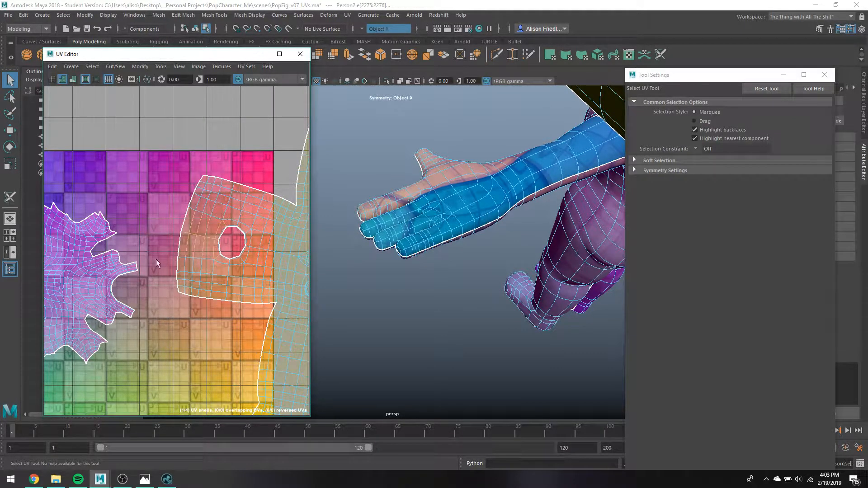
Examine the head and body UV shells alongside the seams on the model's head, back, neck and shoulders.
alt+middle_drag(156, 259, 79, 248)
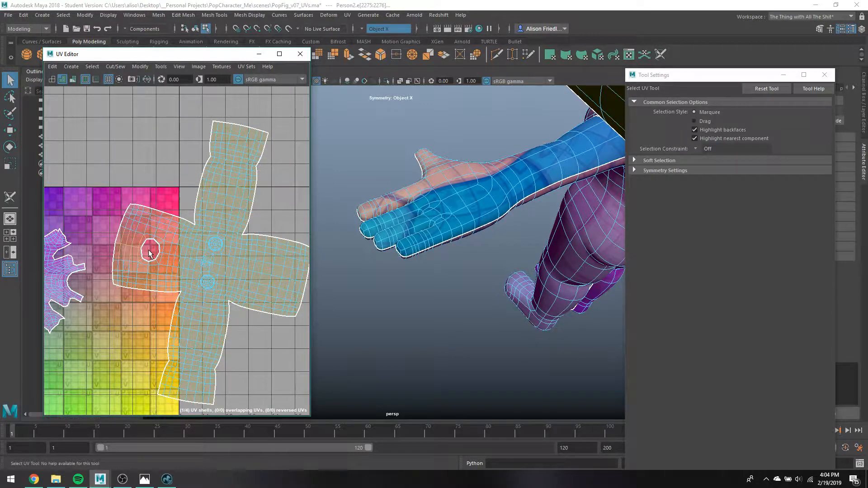
scroll(367, 207, down, 8)
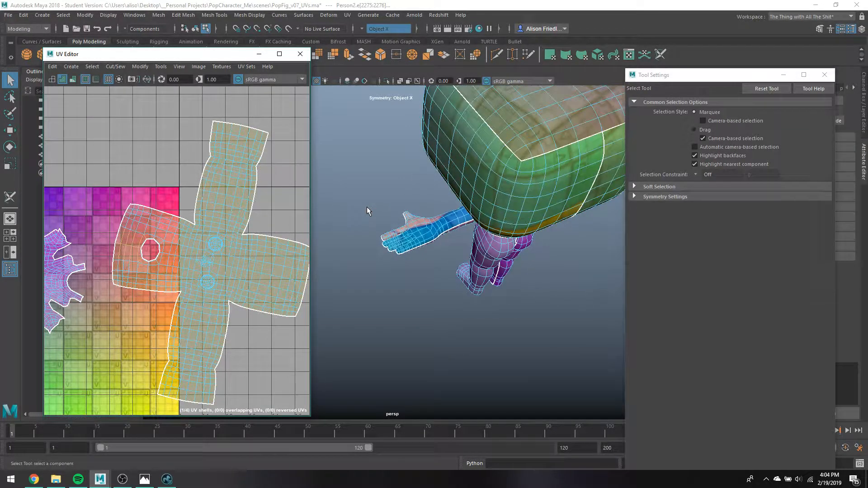
alt+drag(368, 207, 557, 188)
alt+middle_drag(338, 206, 557, 205)
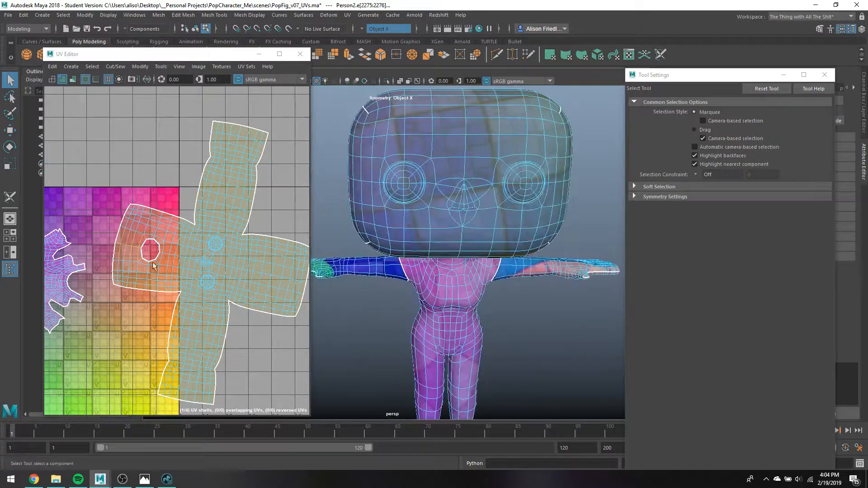
alt+middle_drag(68, 275, 238, 223)
scroll(238, 221, up, 8)
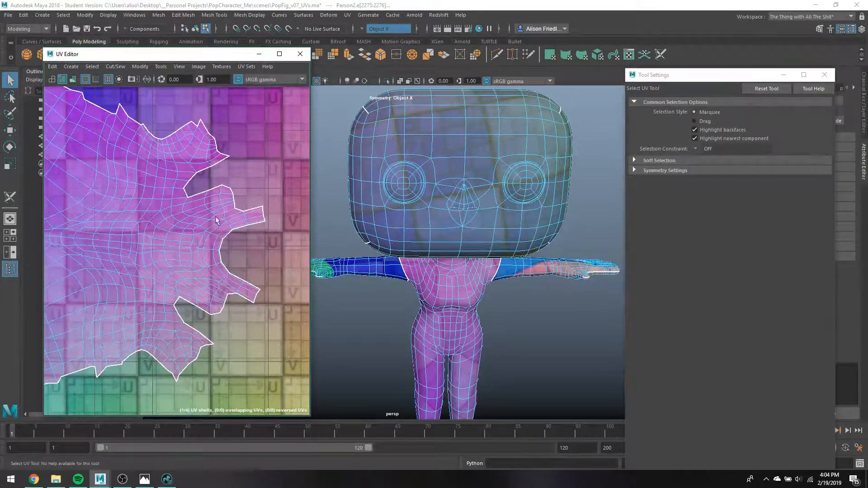
right_click(216, 202)
alt+drag(441, 250, 613, 231)
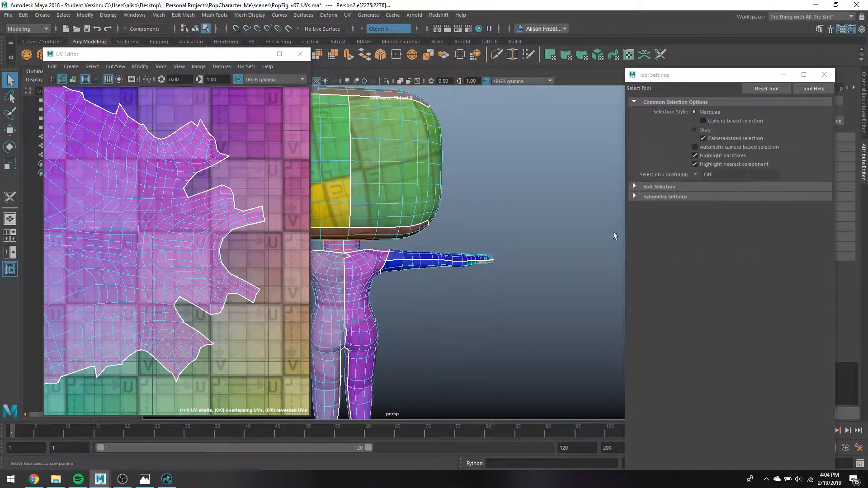
scroll(244, 232, down, 6)
scroll(243, 233, up, 5)
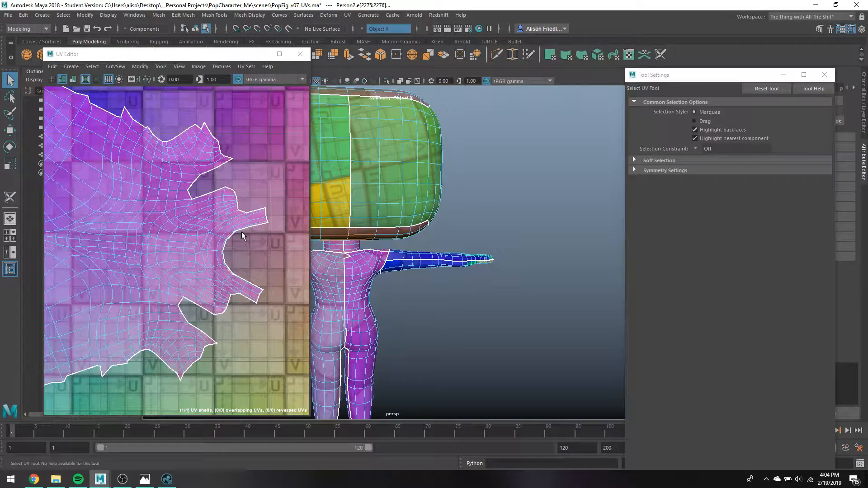
alt+drag(367, 240, 503, 230)
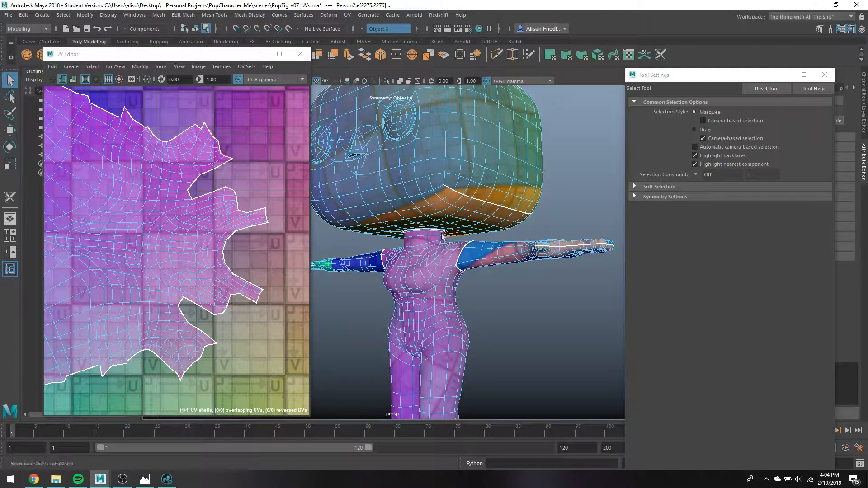
scroll(442, 236, up, 4)
alt+drag(412, 246, 480, 247)
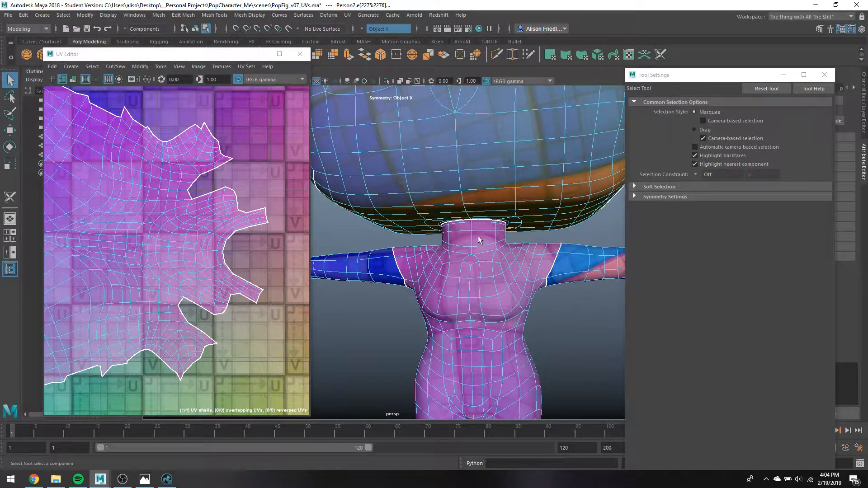
Select all the UV shells and unfold them.
right_drag(498, 248, 505, 209)
right_drag(142, 207, 127, 200)
scroll(127, 199, down, 7)
drag(83, 139, 238, 217)
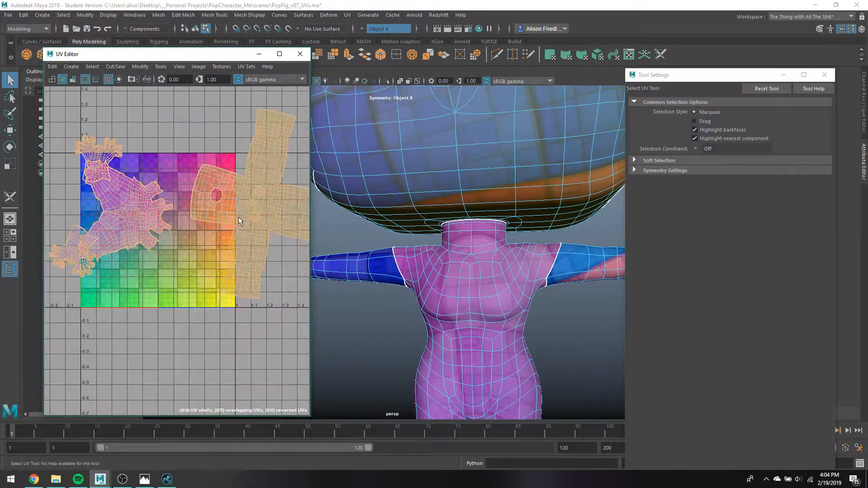
right_drag(238, 216, 286, 466)
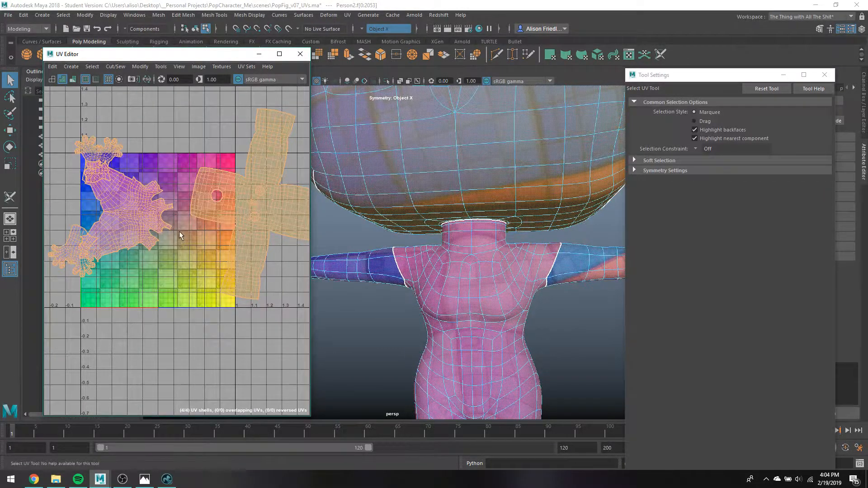
Deselect the character to examine the checker texture around the back and neck, then reselect the mesh.
scroll(180, 236, up, 5)
click(583, 231)
alt+drag(508, 262, 427, 219)
right_drag(427, 219, 475, 207)
click(514, 229)
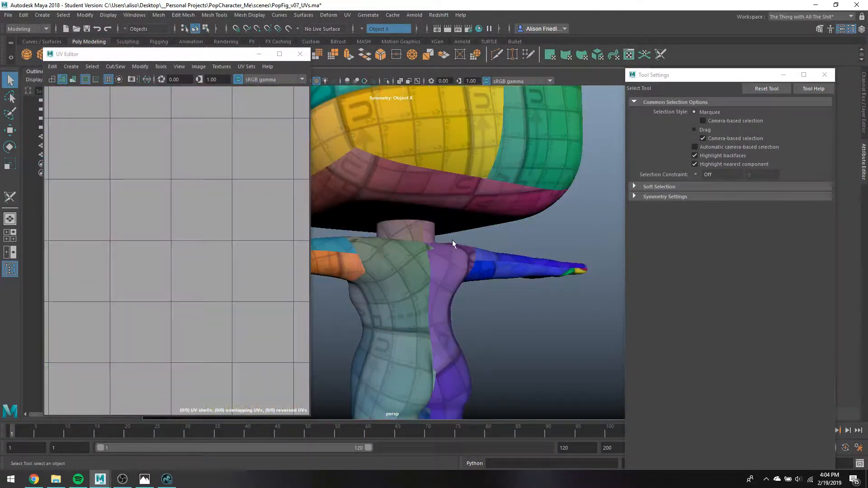
click(448, 243)
alt+drag(449, 244, 551, 240)
scroll(551, 240, up, 1)
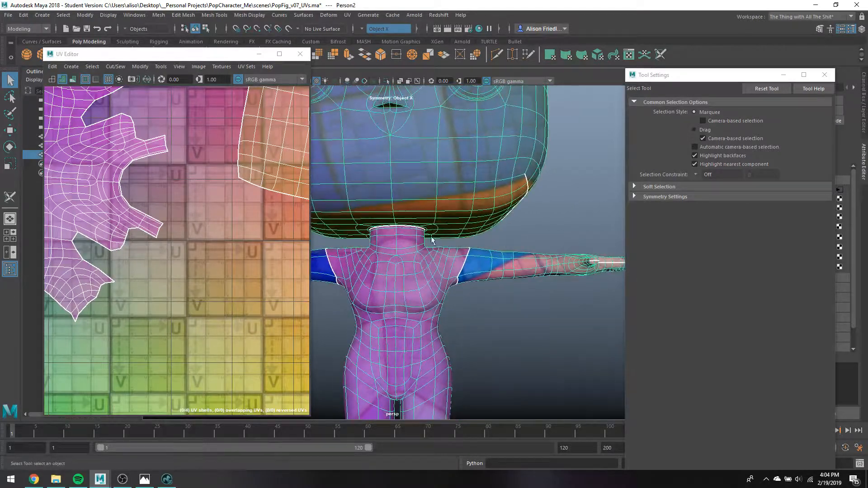
Try cutting the UVs along the vertical centre edges at the front of the neck and unfolding the body shell.
right_drag(414, 218, 418, 188)
click(397, 241)
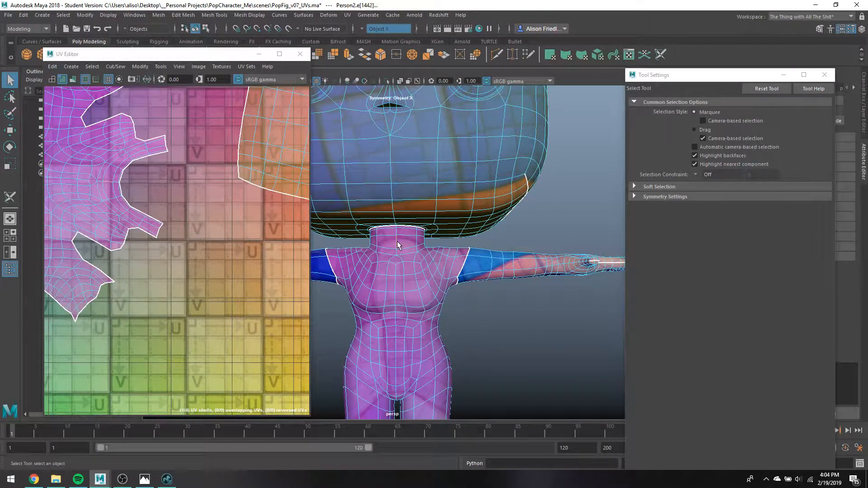
scroll(395, 231, up, 4)
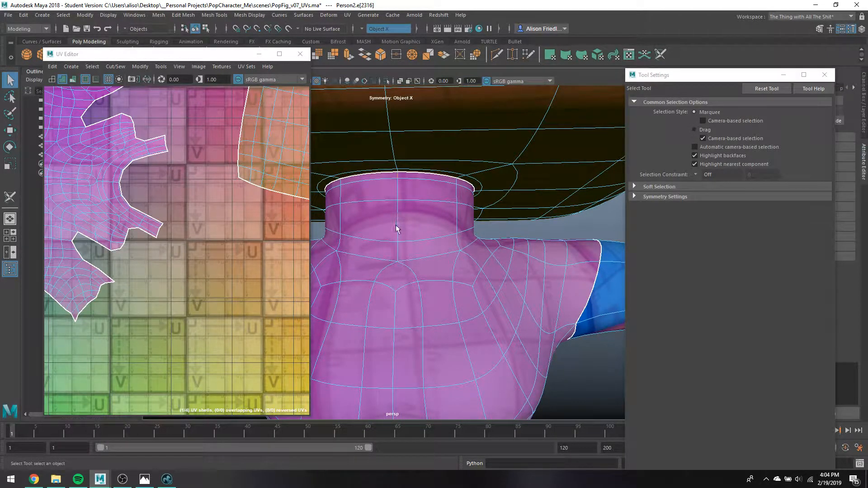
right_drag(121, 146, 153, 242)
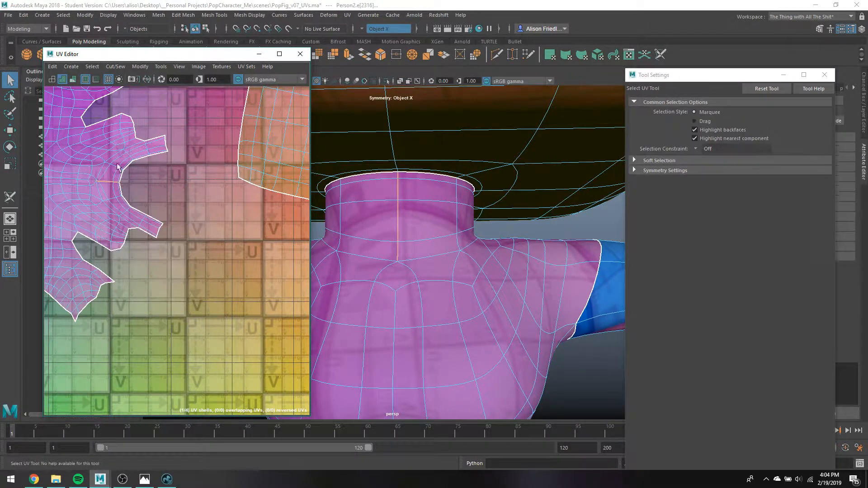
right_click(99, 149)
click(100, 150)
right_drag(107, 159, 173, 468)
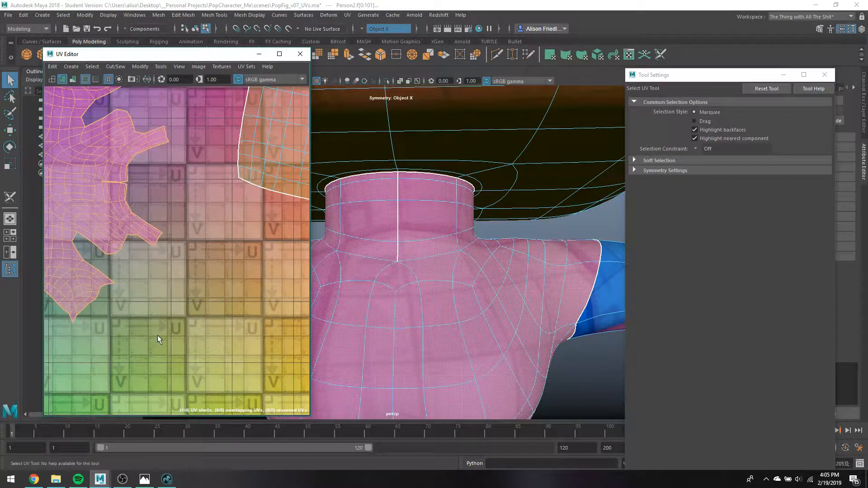
key(F10)
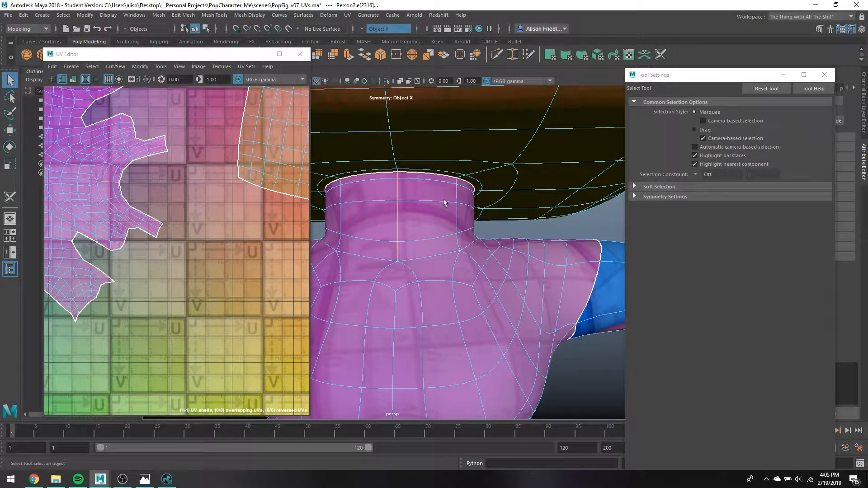
Cut the UVs along the edge loop at the base of the neck and unfold the neck and body shells.
right_drag(405, 199, 411, 259)
alt+drag(469, 250, 611, 245)
right_drag(111, 184, 121, 255)
right_drag(163, 284, 164, 284)
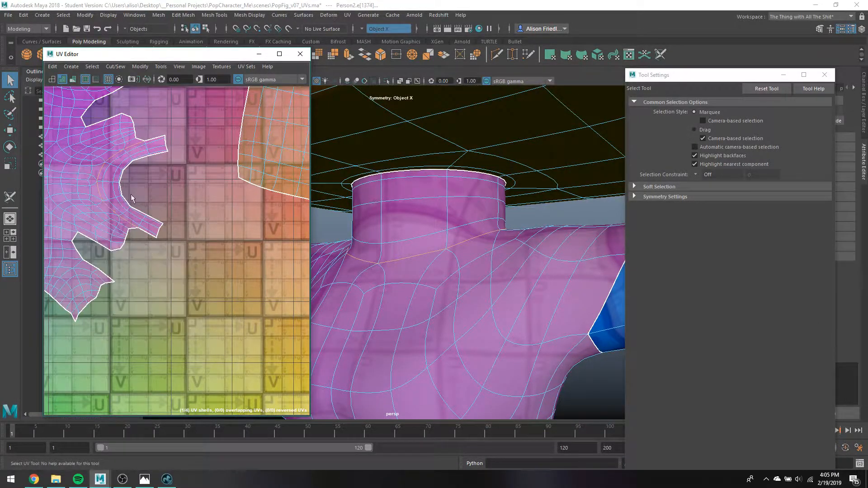
right_drag(121, 190, 139, 459)
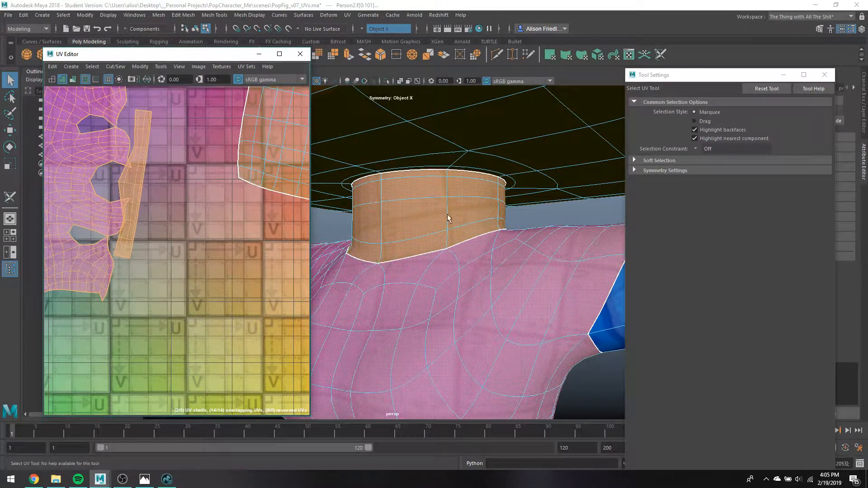
Deselect the character to examine the checker texture on the neck, torso and head, then reselect the mesh.
right_drag(448, 214, 480, 203)
click(552, 217)
alt+right_drag(552, 217, 465, 254)
alt+drag(465, 254, 517, 256)
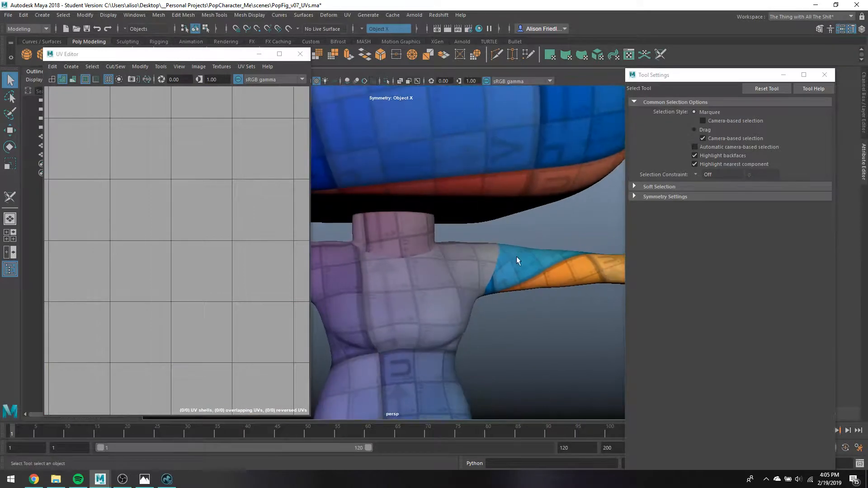
alt+right_drag(516, 256, 464, 259)
alt+drag(464, 258, 420, 251)
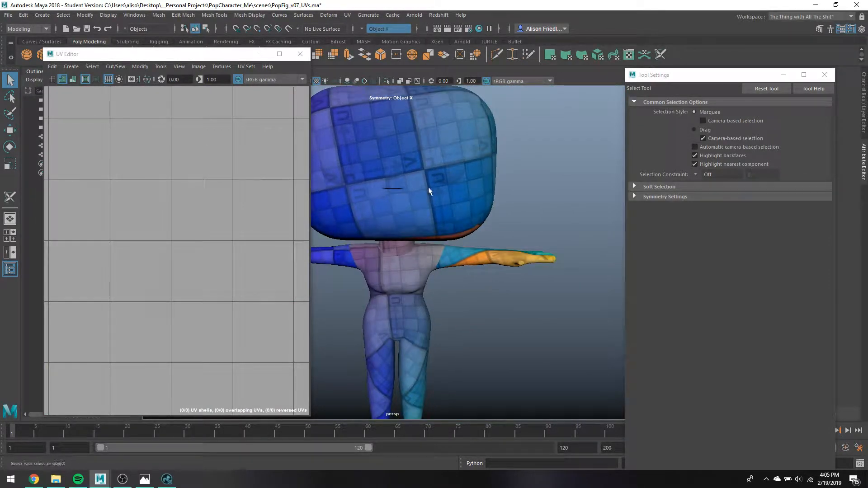
alt+right_drag(427, 186, 446, 210)
click(440, 207)
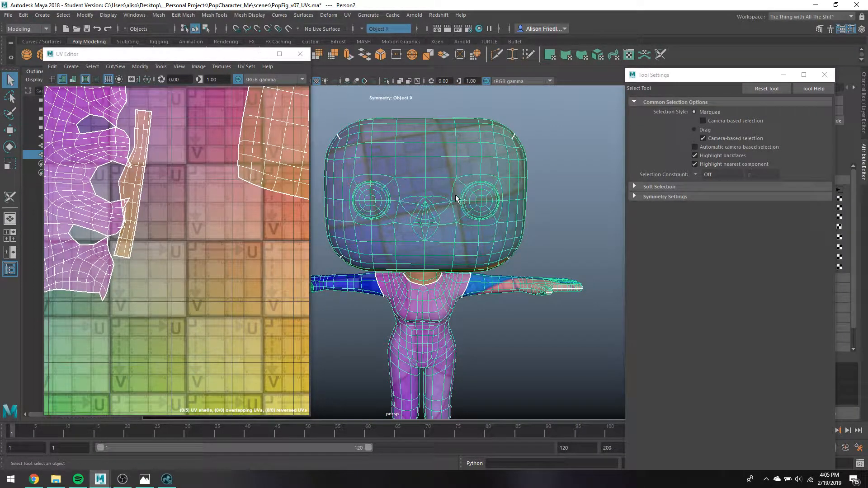
Select the edge loop around the rim of the eyes and cut the UVs along it.
alt+right_drag(412, 197, 433, 182)
alt+right_drag(385, 196, 409, 202)
alt+drag(410, 203, 475, 213)
double_click(529, 195)
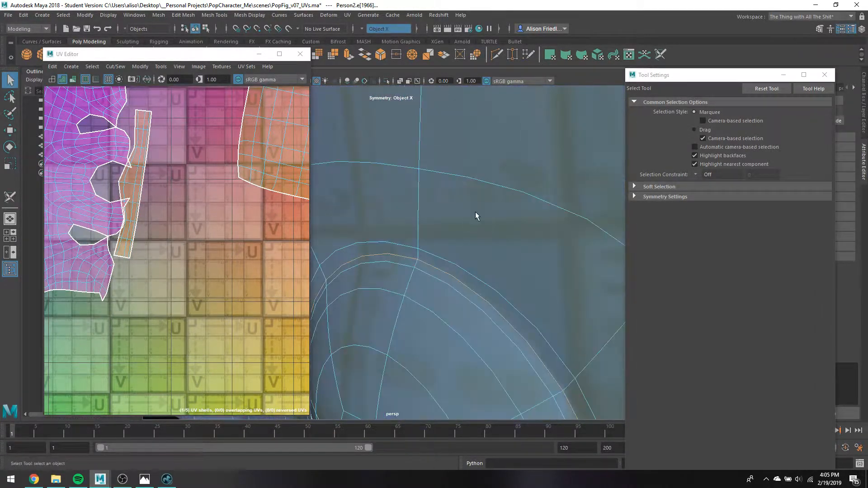
alt+right_drag(225, 209, 180, 203)
alt+middle_drag(291, 183, 153, 185)
right_drag(212, 181, 220, 251)
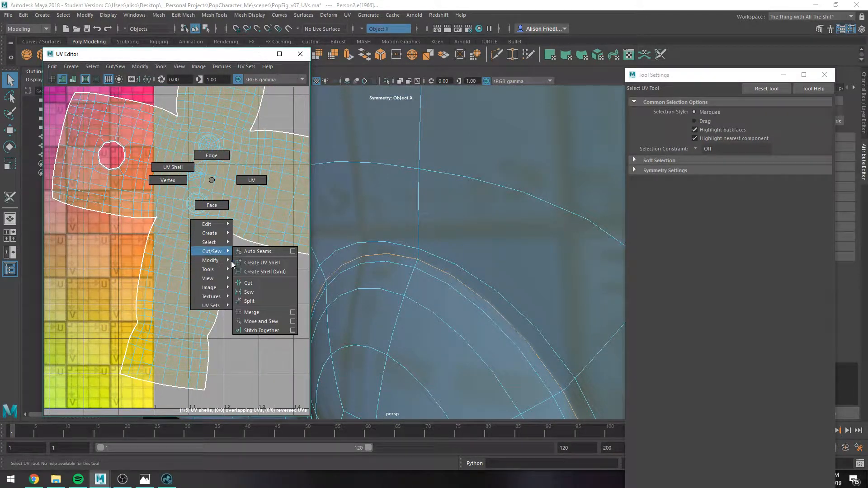
right_drag(241, 285, 243, 285)
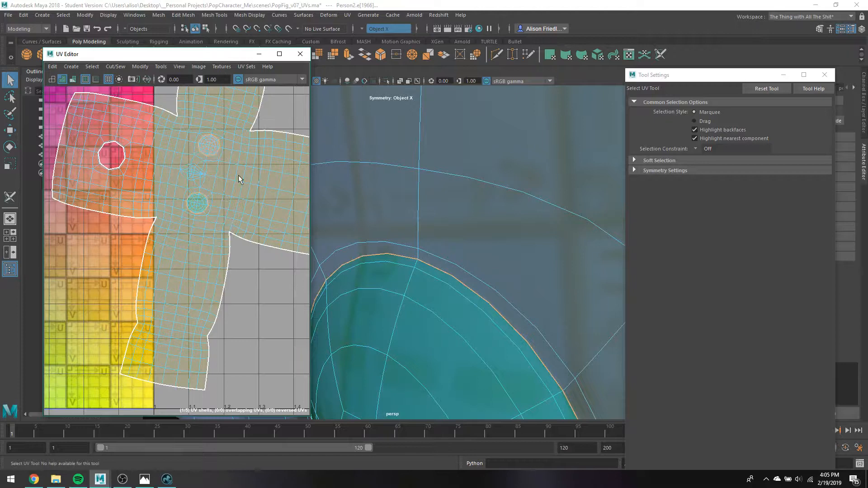
Unfold the two eye shells and move them out of the head's UV shell.
right_drag(212, 140, 254, 467)
click(205, 139)
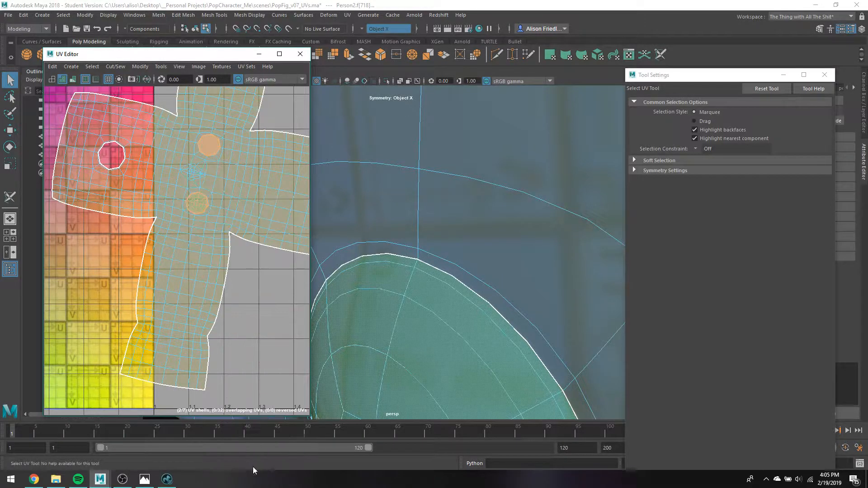
key(w)
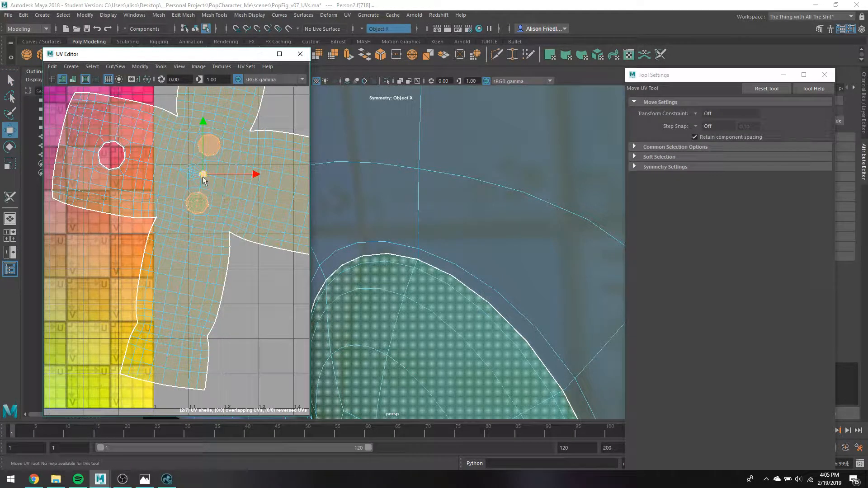
scroll(112, 277, down, 3)
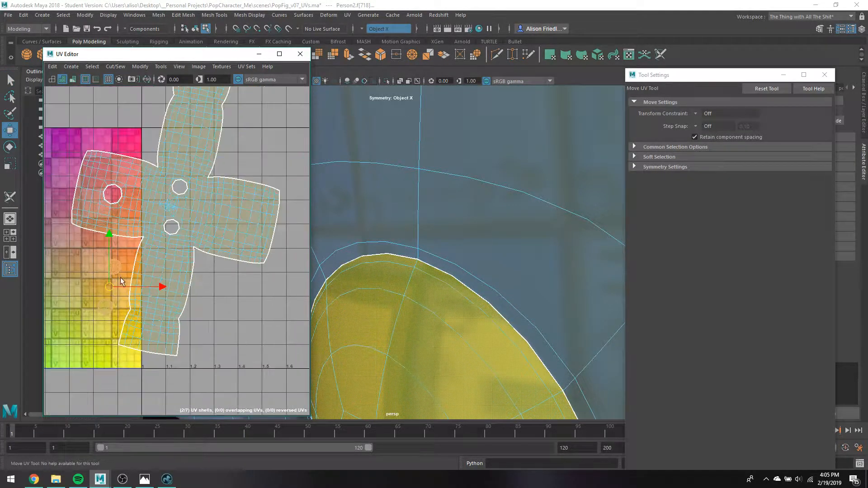
Inspect the body's UV shell around the leg seams, checking the edges where the two legs meet.
alt+middle_drag(121, 278, 276, 271)
scroll(196, 219, down, 1)
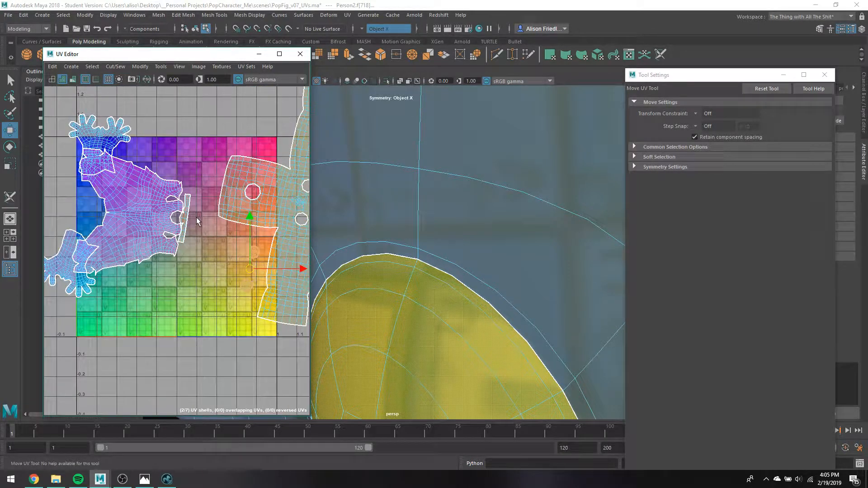
click(396, 172)
scroll(213, 231, up, 5)
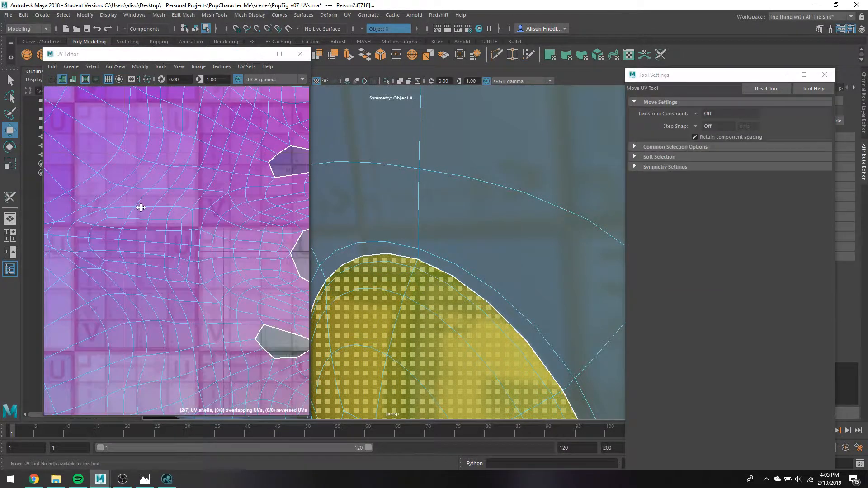
alt+middle_drag(213, 231, 215, 231)
right_drag(132, 206, 136, 295)
click(128, 223)
right_drag(156, 329, 156, 326)
scroll(161, 313, down, 10)
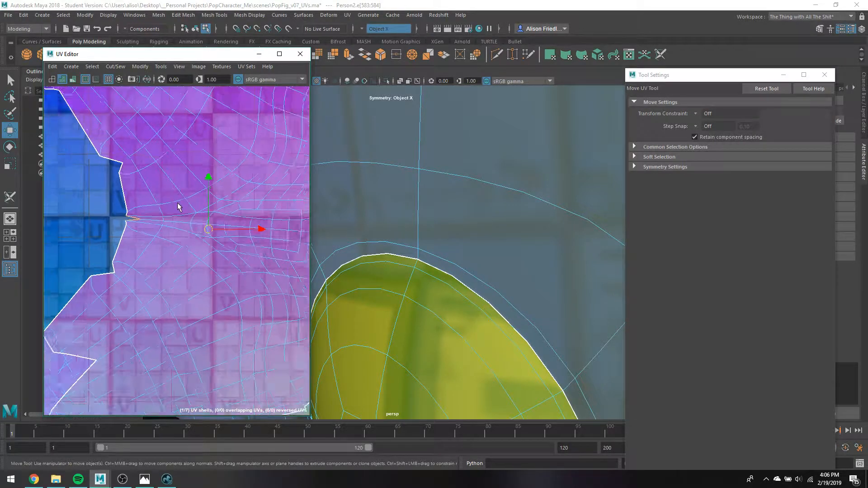
key(q)
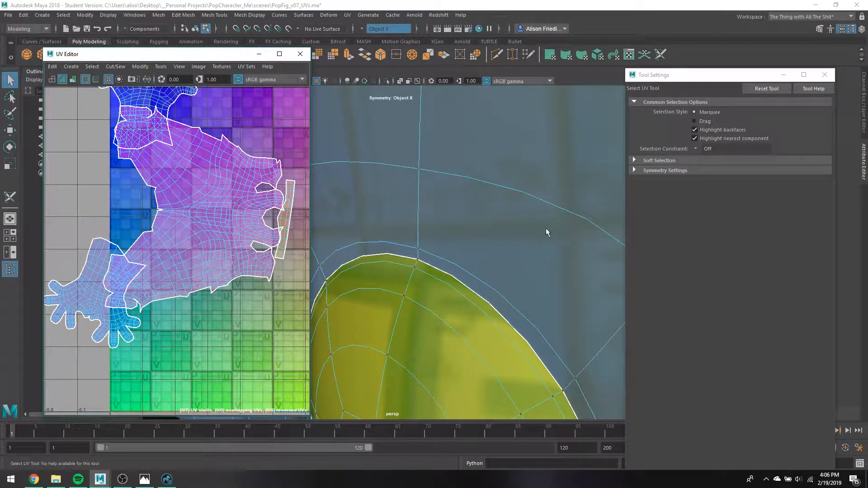
Return the character to object mode, deselect it to show its checker texture, and save the scene.
scroll(525, 219, down, 10)
alt+drag(407, 252, 449, 254)
right_drag(461, 216, 507, 204)
alt+drag(525, 205, 437, 219)
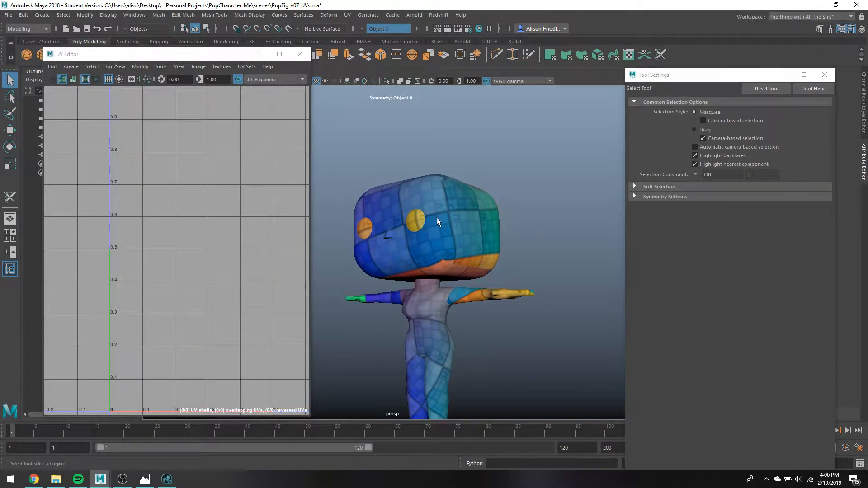
click(437, 218)
click(502, 244)
mouse_move(454, 247)
alt+mouse_down()
mouse_move(475, 248)
mouse_move(432, 247)
mouse_move(438, 230)
mouse_move(450, 238)
alt+mouse_up()
key(ctrl+s)
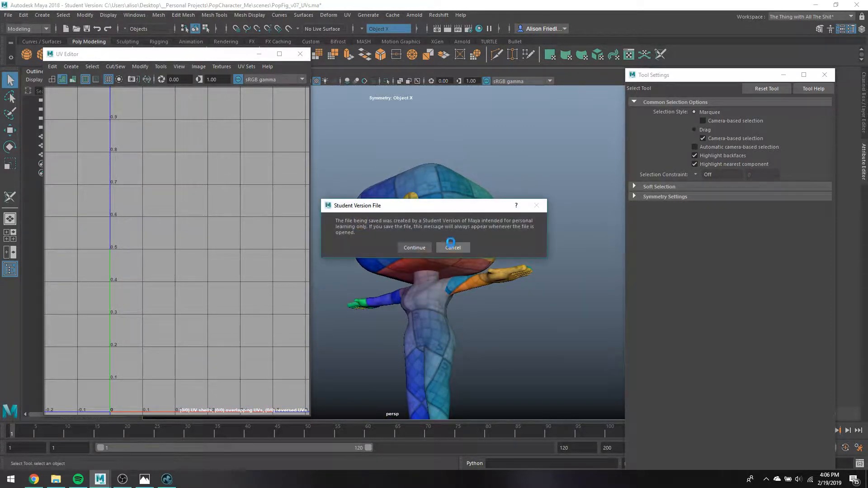
key(Return)
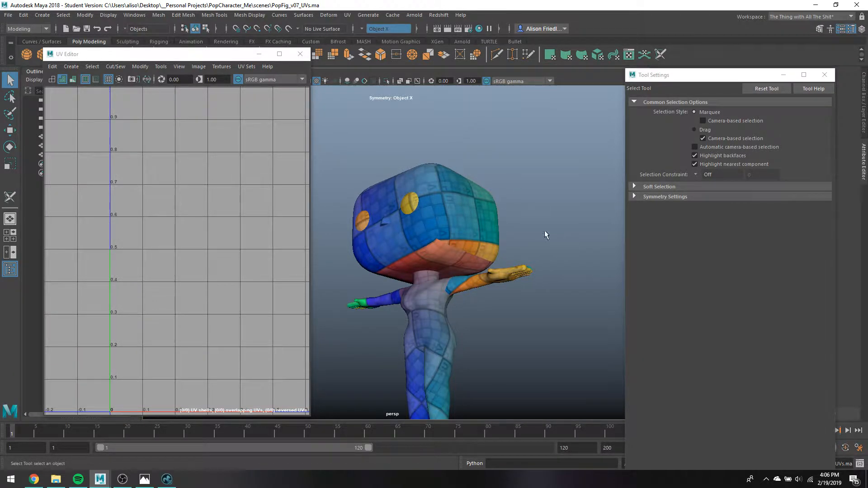
Examine the checker texture on the hands, arms and torso from several angles, and save the scene again.
alt+drag(545, 231, 530, 300)
alt+middle_drag(530, 300, 492, 216)
scroll(492, 239, up, 5)
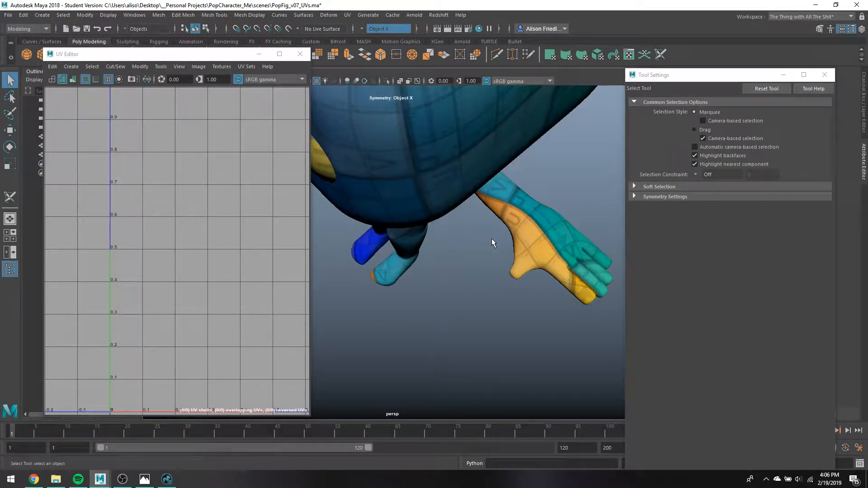
alt+drag(491, 241, 414, 290)
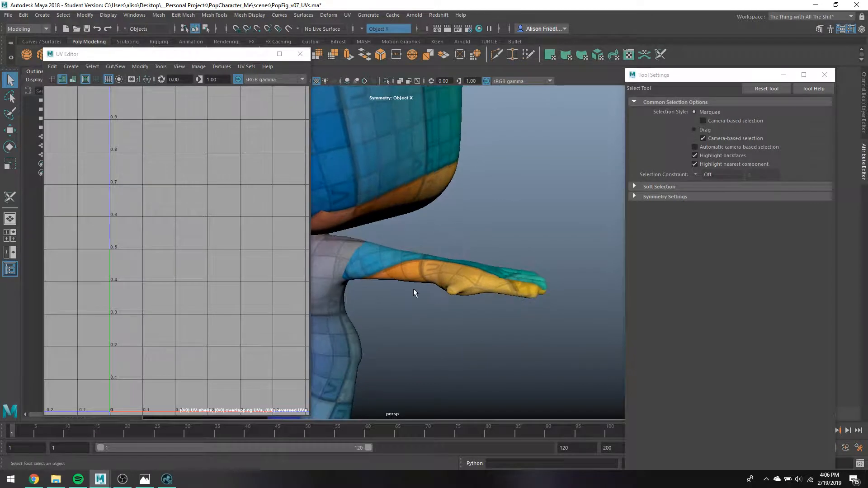
alt+middle_drag(414, 289, 492, 252)
alt+drag(492, 251, 455, 289)
alt+middle_drag(455, 289, 561, 274)
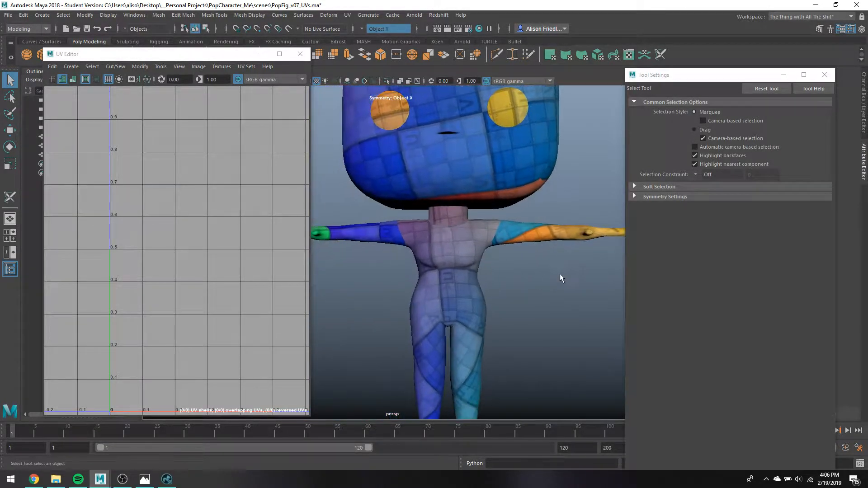
key(ctrl+s)
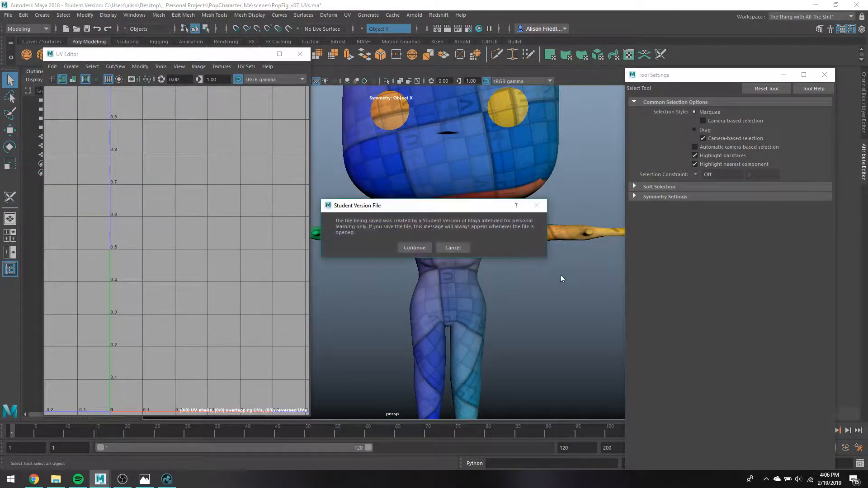
click(410, 245)
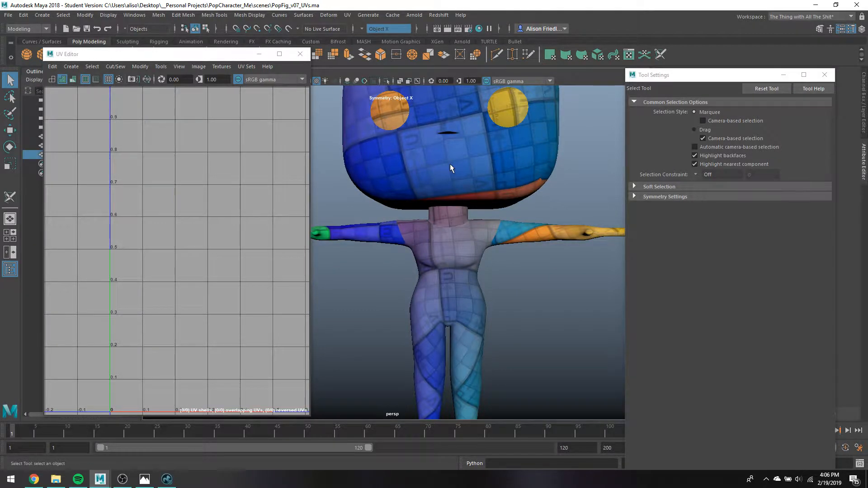
Select the character's body UV shell, rotate it upright and move it into the lower-left part of the UV tile.
click(450, 164)
scroll(179, 197, down, 5)
alt+middle_drag(205, 213, 175, 225)
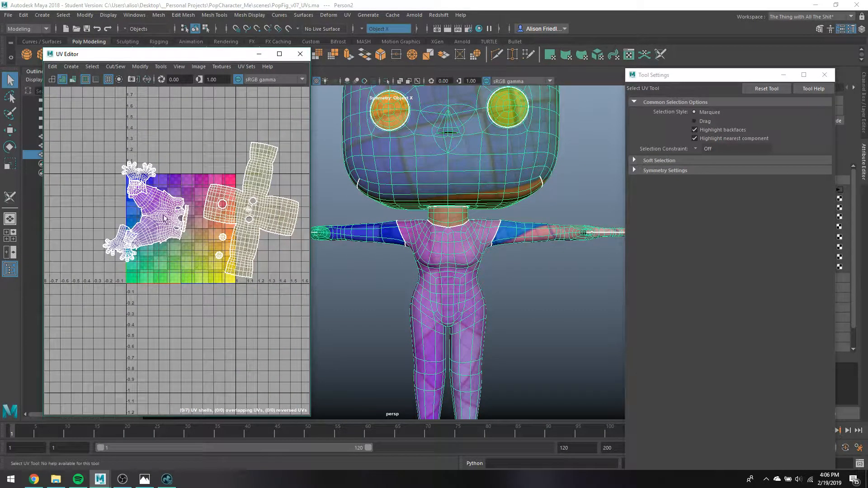
right_click(165, 218)
click(149, 205)
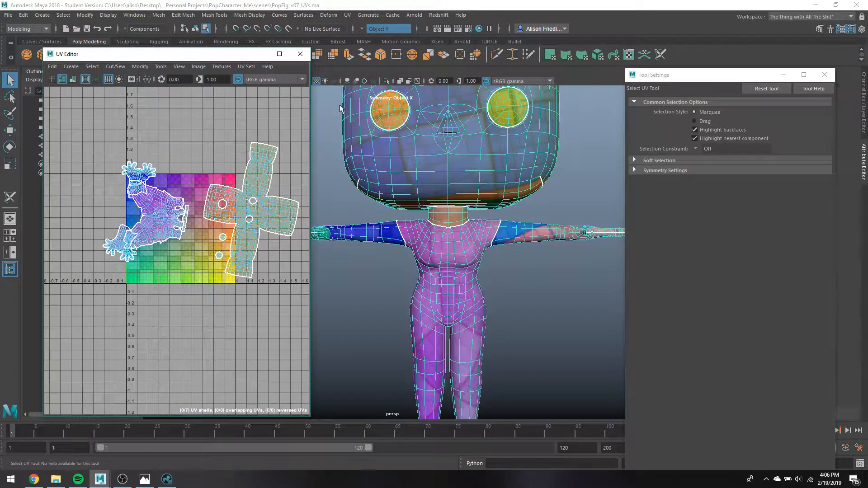
click(153, 235)
key(e)
drag(165, 171, 162, 253)
key(w)
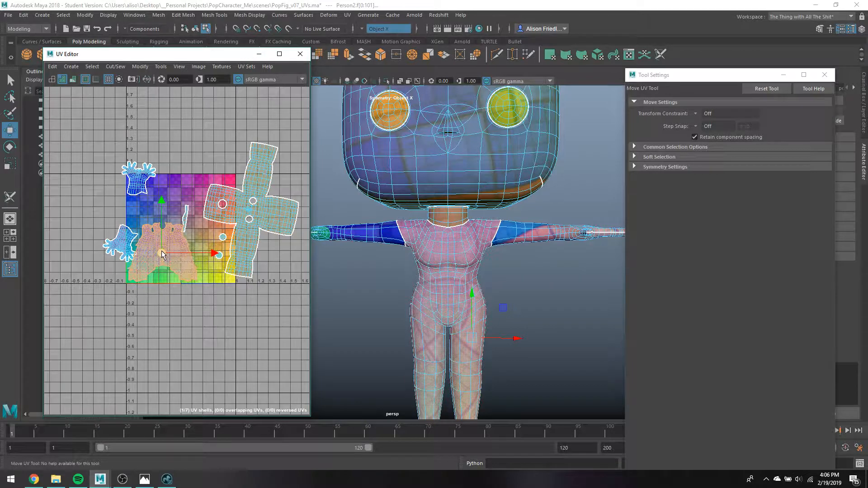
key(q)
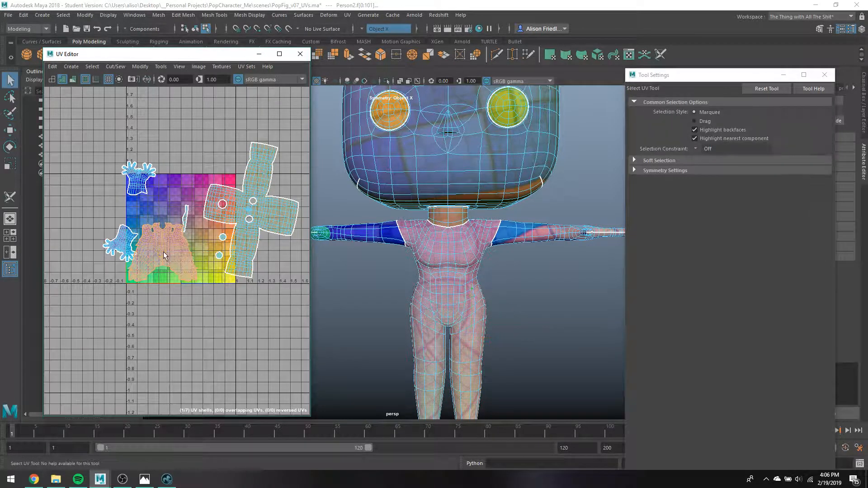
Rotate the neck UV shell to horizontal and place it just above the body shell.
click(184, 217)
key(e)
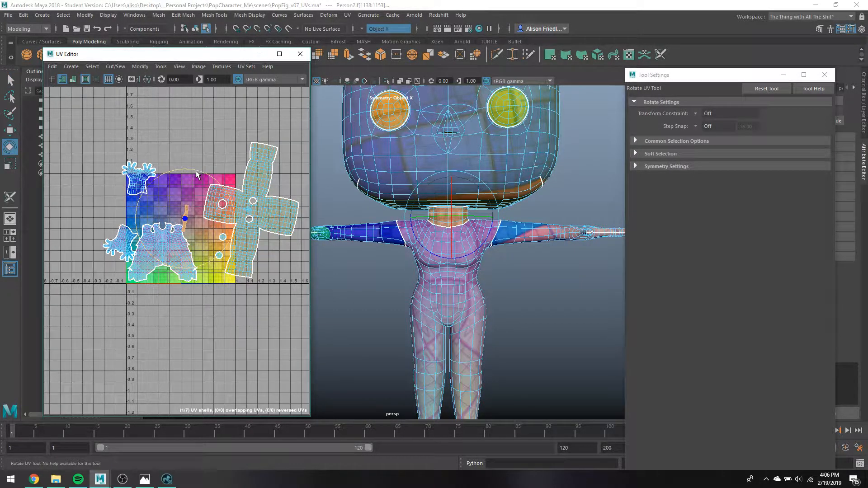
drag(197, 170, 218, 221)
scroll(192, 220, up, 5)
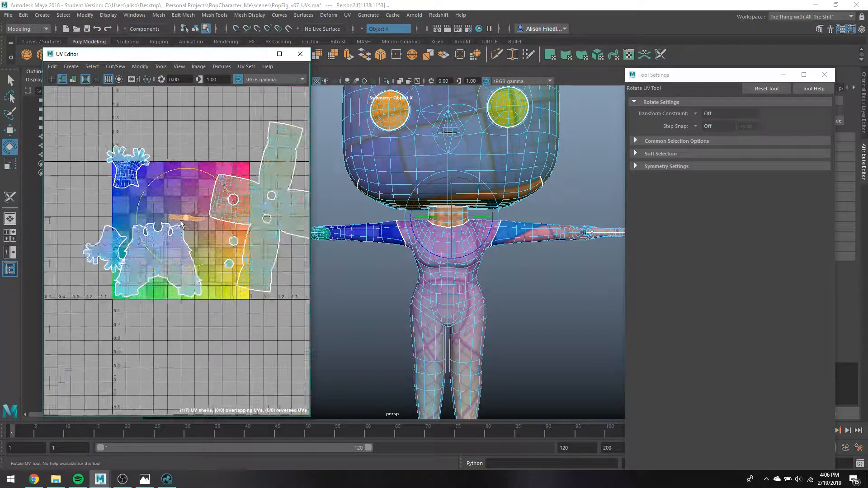
alt+drag(452, 217, 504, 203)
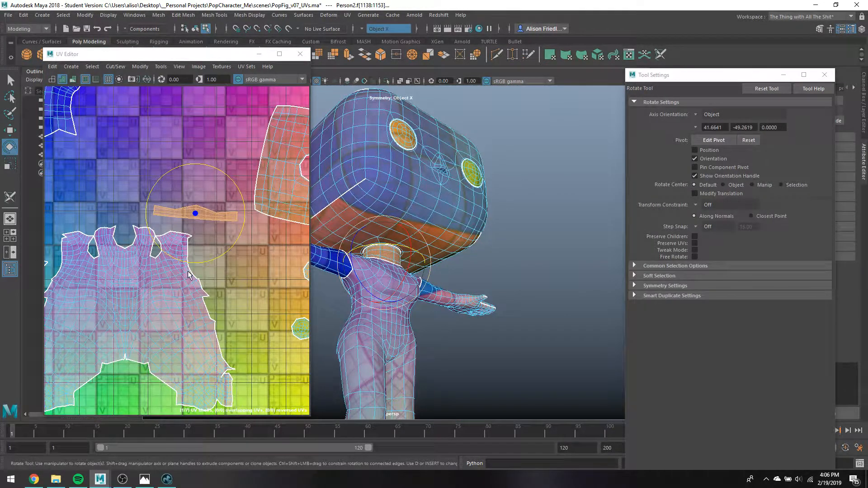
key(w)
drag(149, 221, 126, 219)
scroll(127, 220, down, 5)
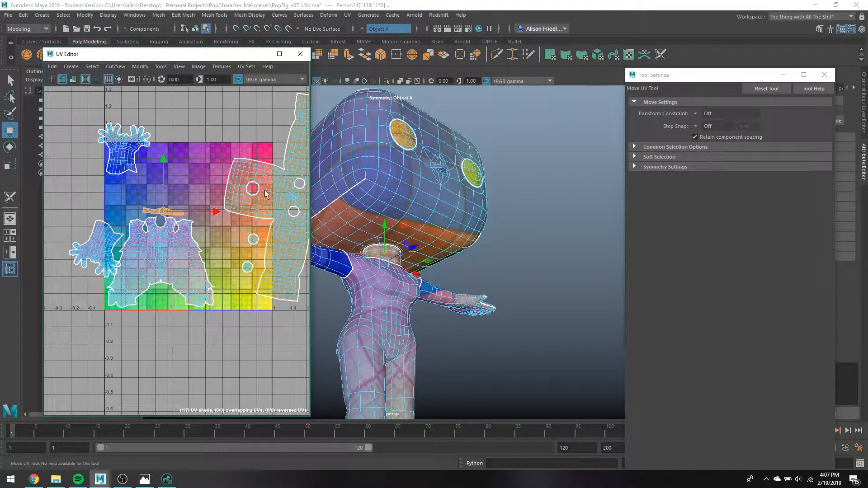
Rotate the head UV shell until its cross shape is straight and move it over the UV tile's upper right.
click(289, 170)
key(e)
drag(270, 154, 234, 192)
key(w)
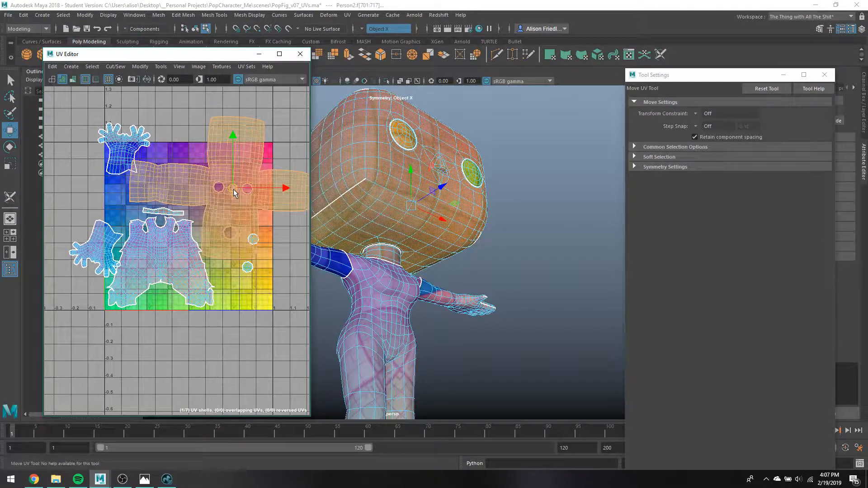
key(q)
Return the character to object mode and deselect it to check the checker texture on the whole figure.
right_drag(230, 170, 262, 158)
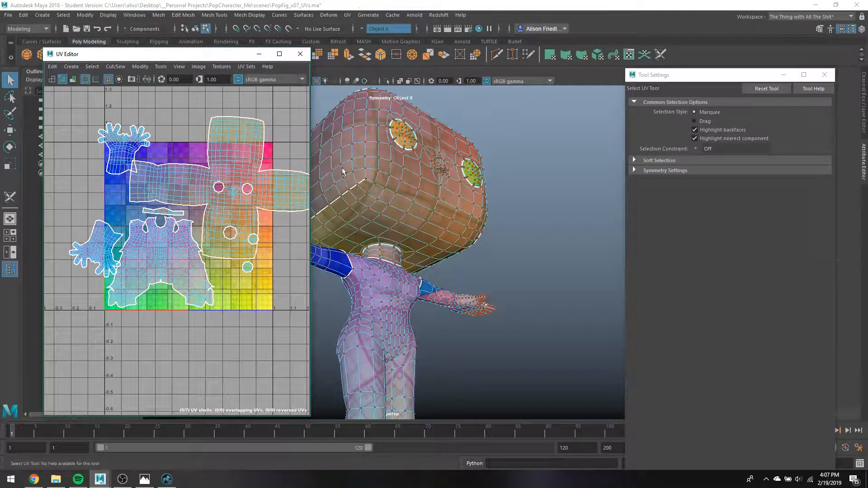
click(440, 155)
right_drag(455, 178, 512, 162)
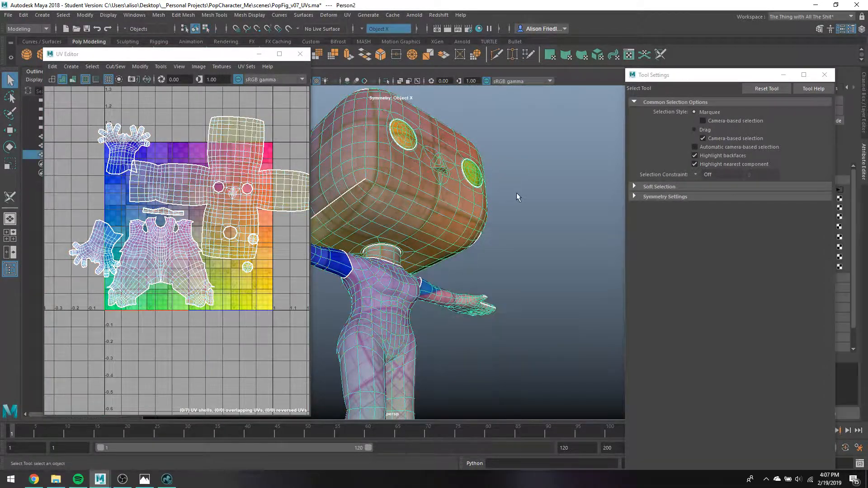
click(517, 193)
alt+drag(484, 232, 457, 249)
scroll(457, 252, down, 4)
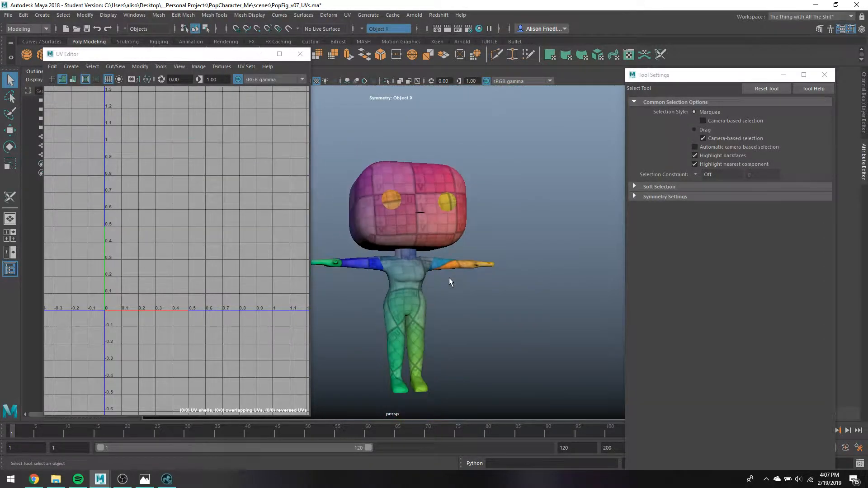
Save the scene and close the UV Editor and Tool Settings windows.
key(ctrl+s)
key(Return)
click(300, 54)
click(825, 75)
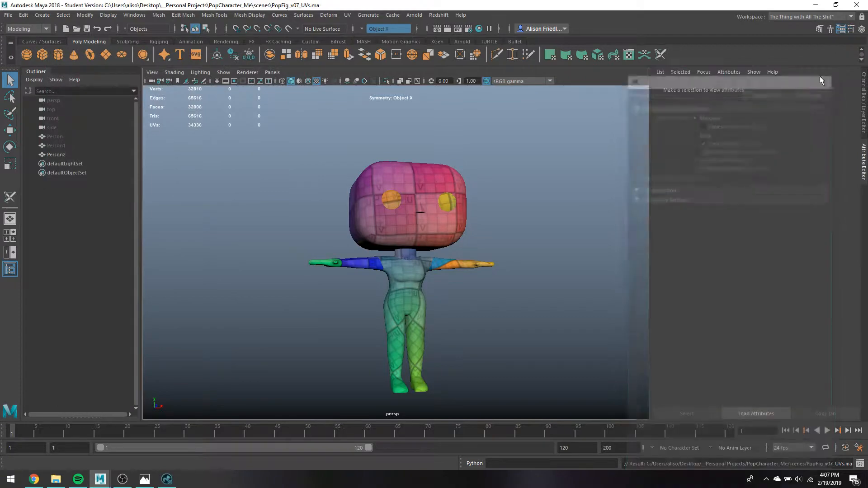